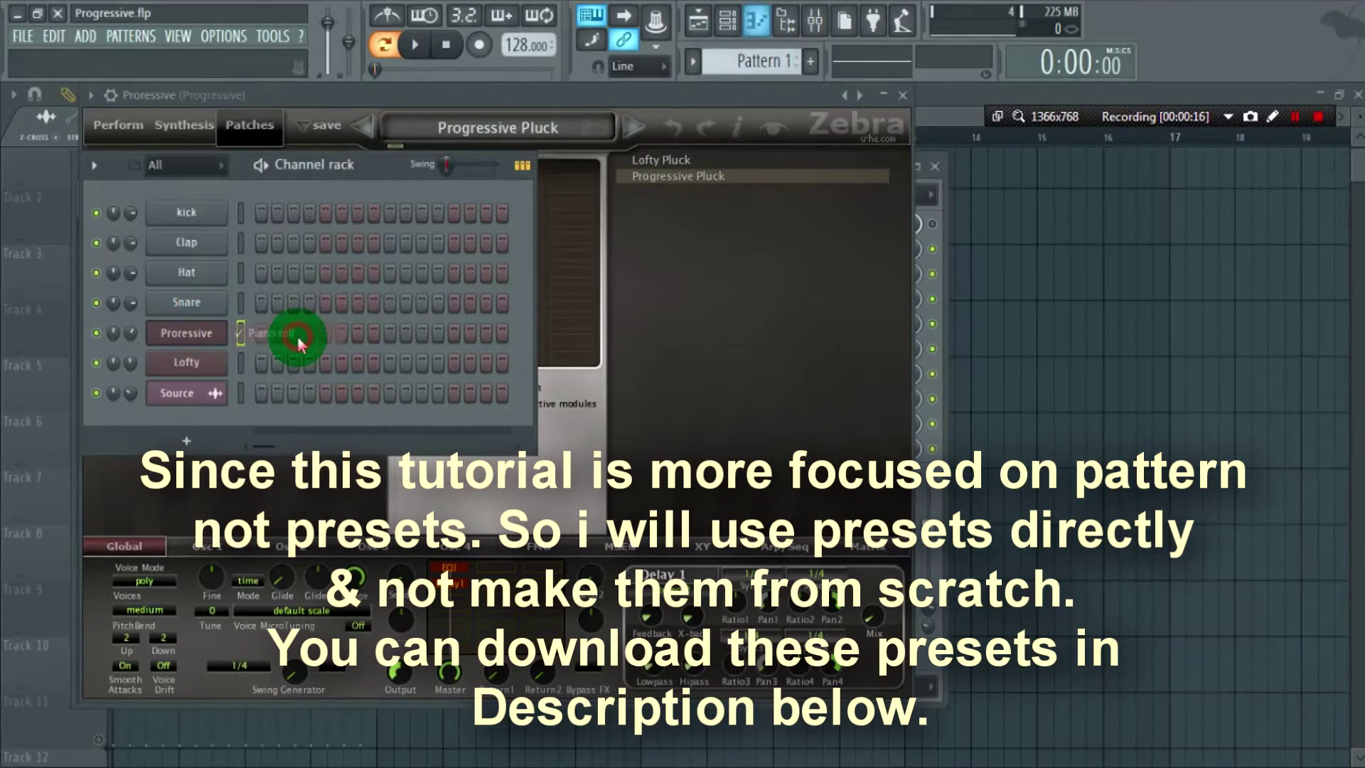
- Close the Zebra2 synth window and open the piano roll of the Proressive channel
left_click(241, 331)
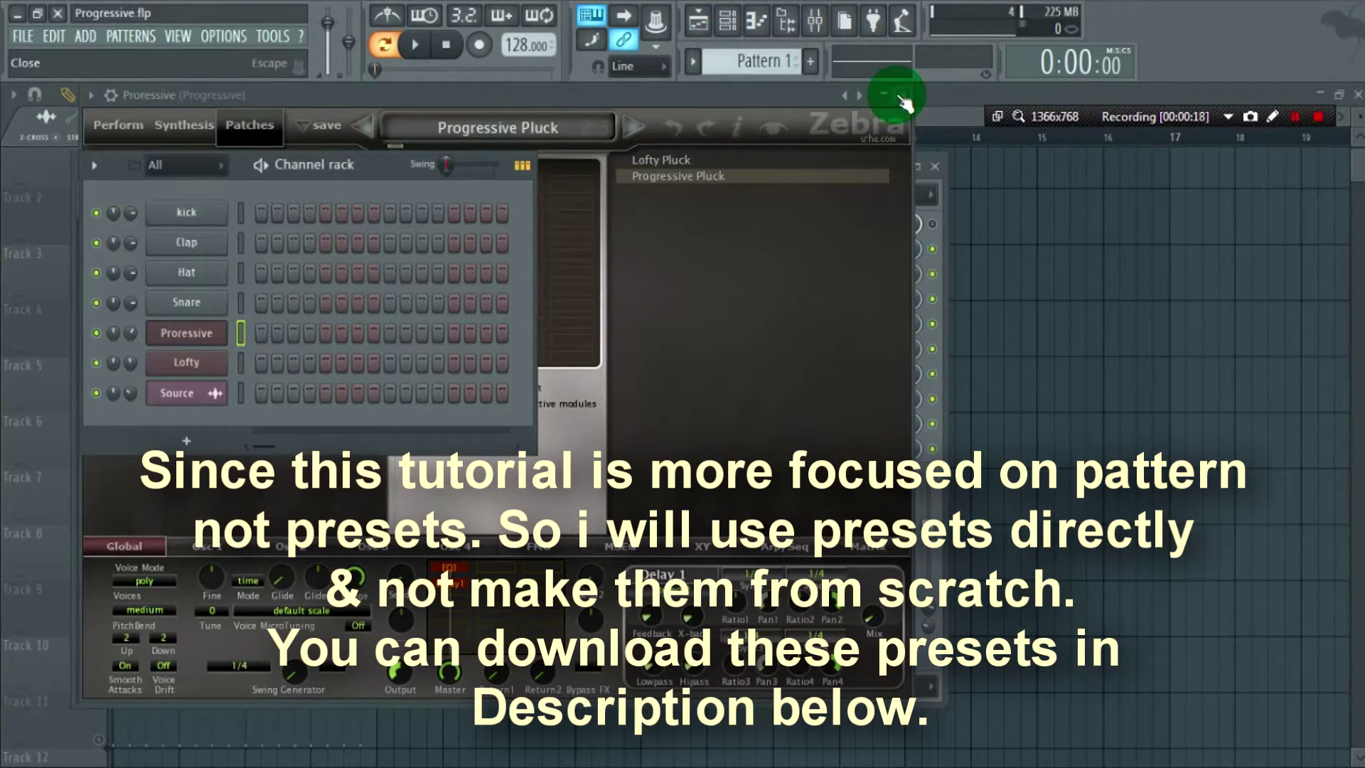
left_click(900, 98)
left_click(664, 207)
right_click(212, 337)
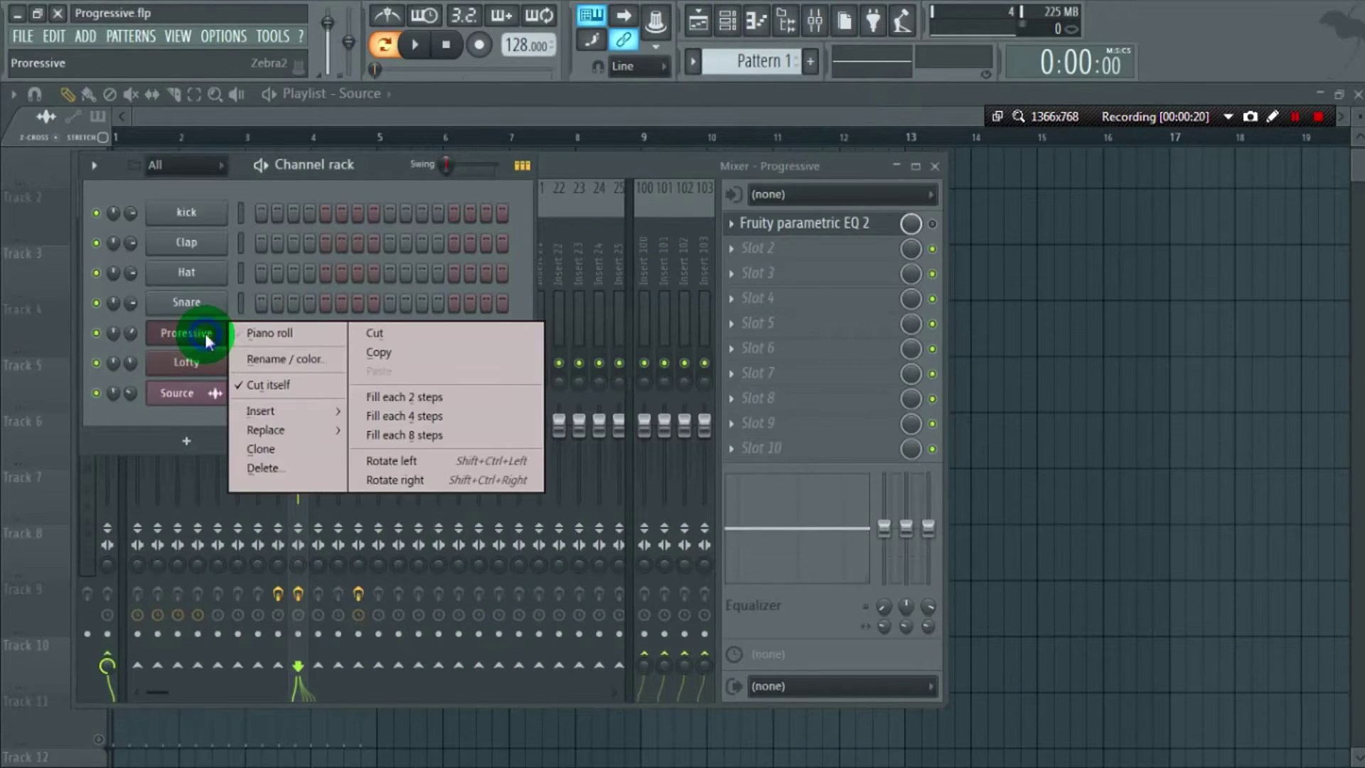
left_click(267, 331)
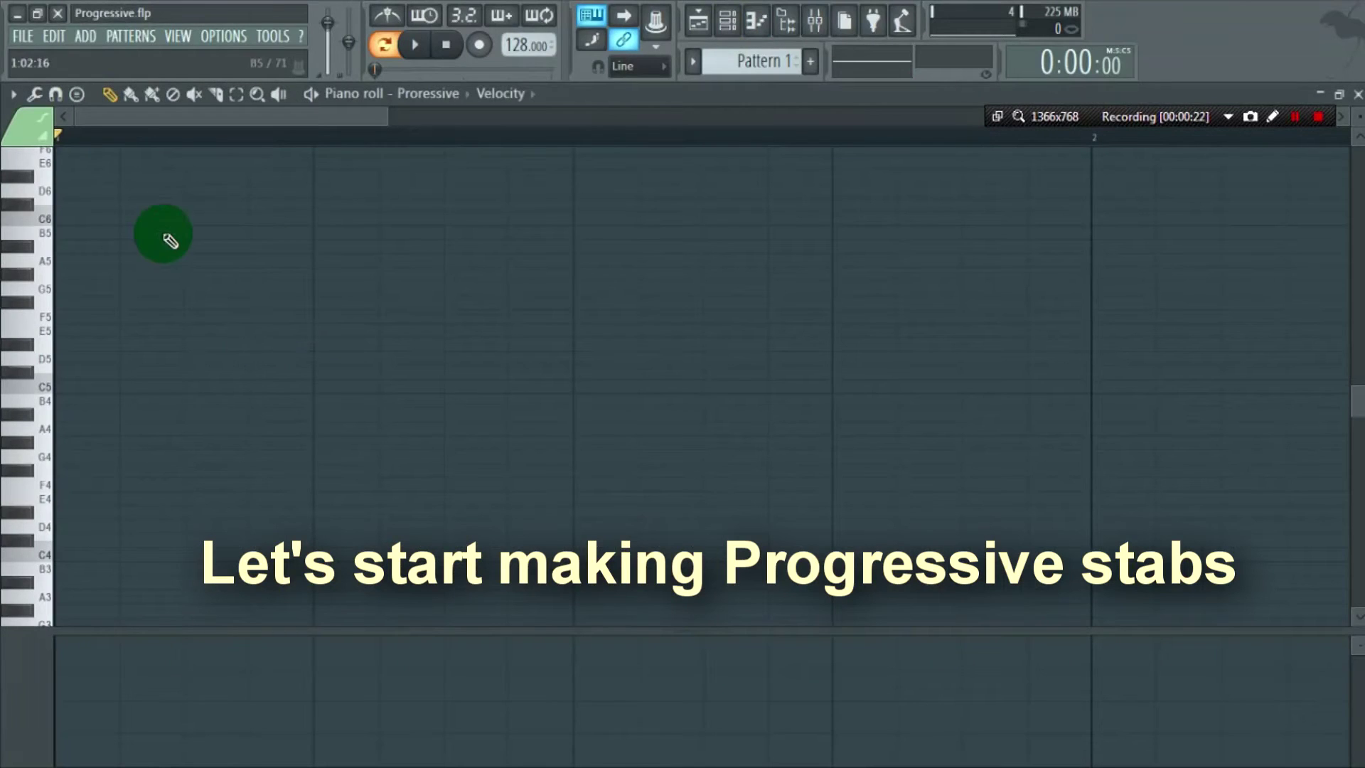
- Enter two-step-long notes on C4 and G4 at steps 1, 4, 7, 10, 13 and 15 of bar 1
left_click_drag(401, 138, 675, 126)
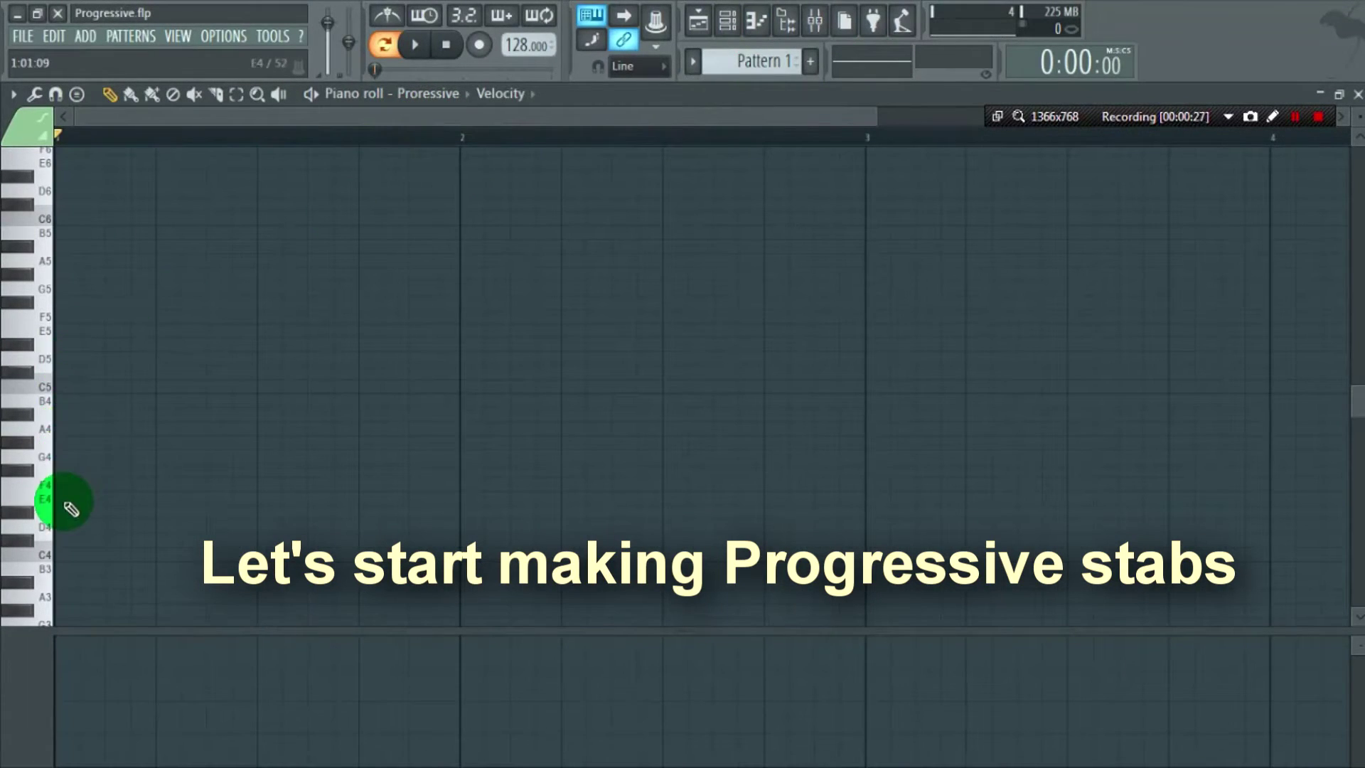
left_click(61, 555)
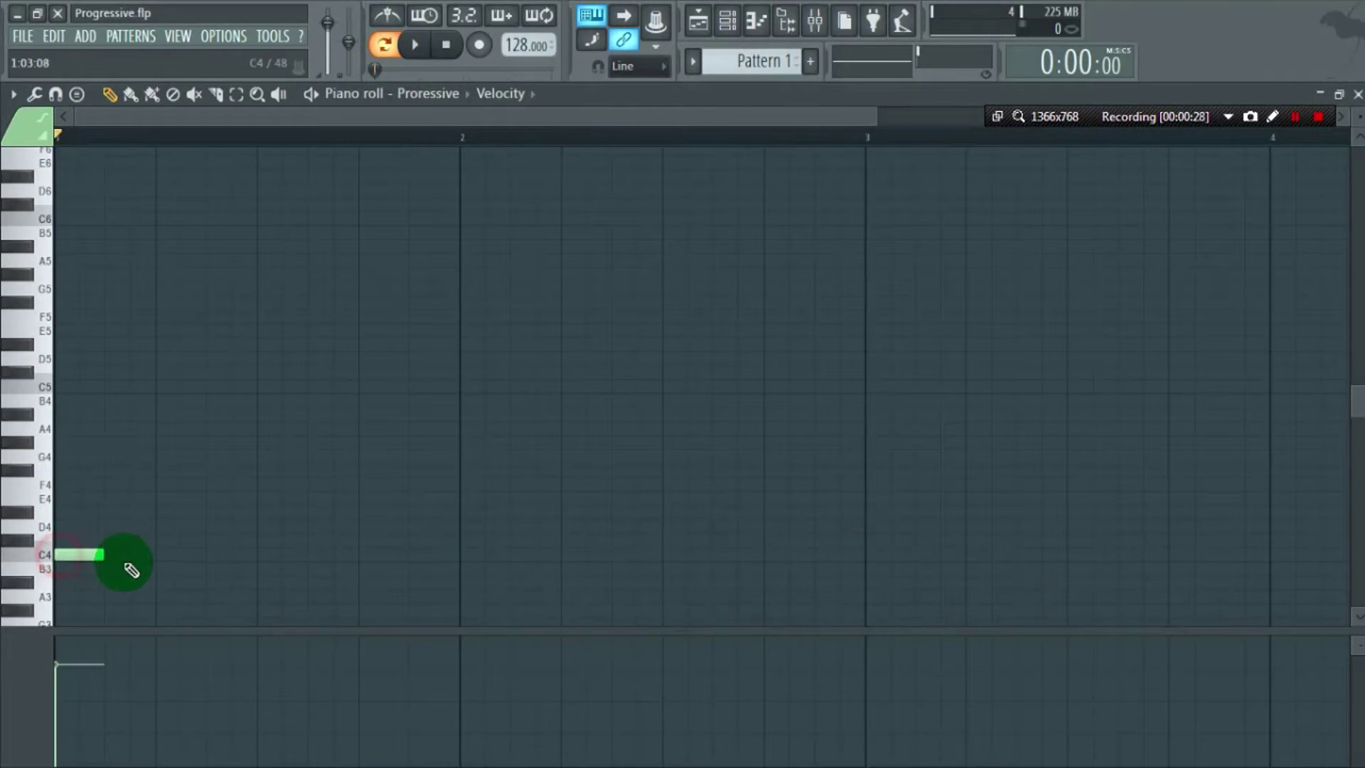
left_click(208, 555)
left_click(286, 554)
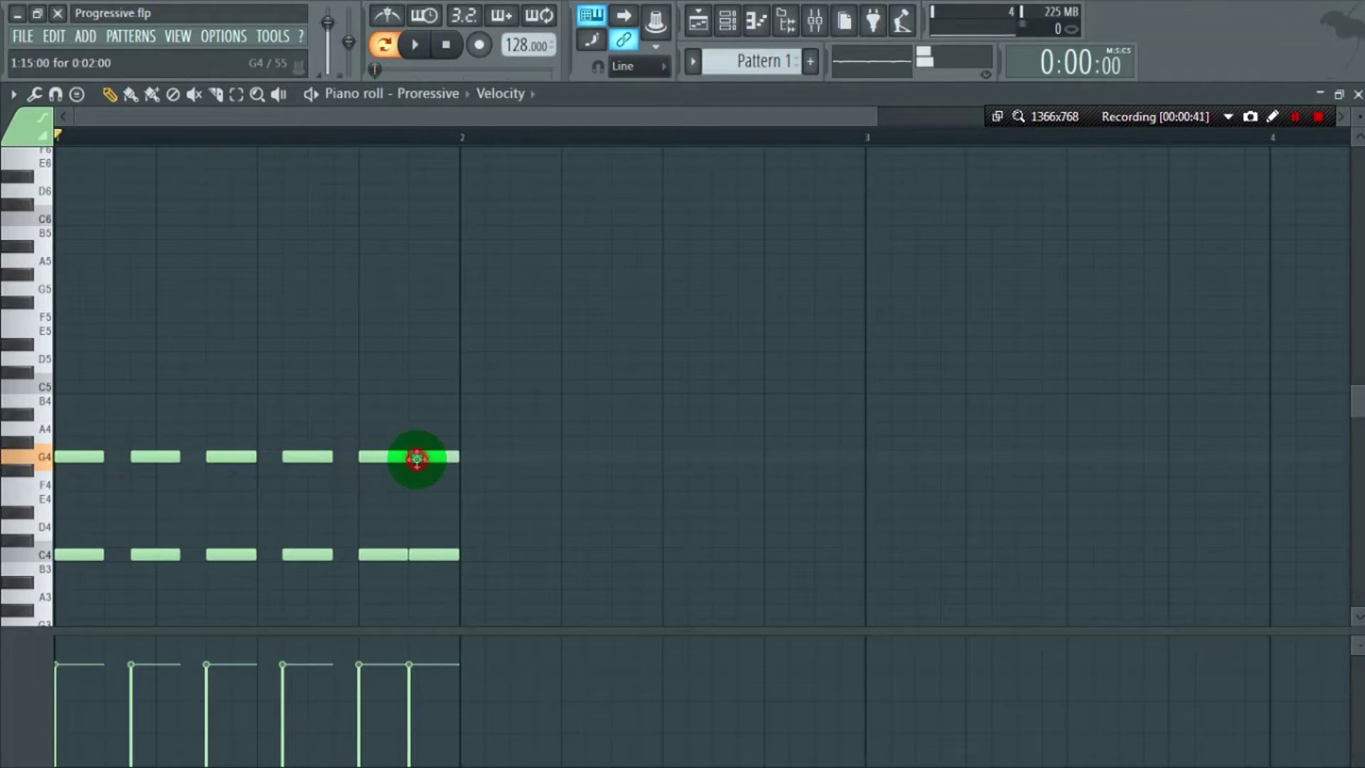
- Play back the C4 and G4 stab rhythm, pause it and return the playhead to the start
left_click(415, 45)
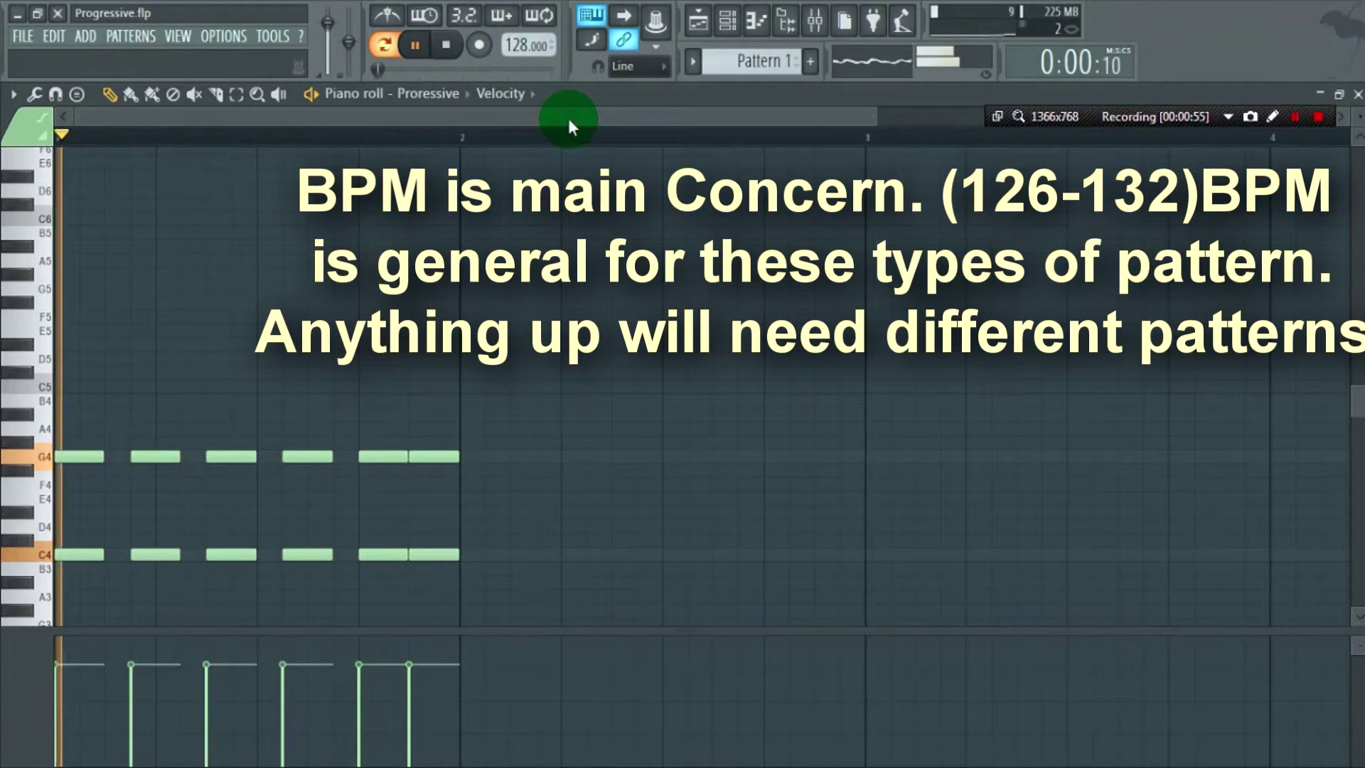
left_click_drag(526, 45, 525, 41)
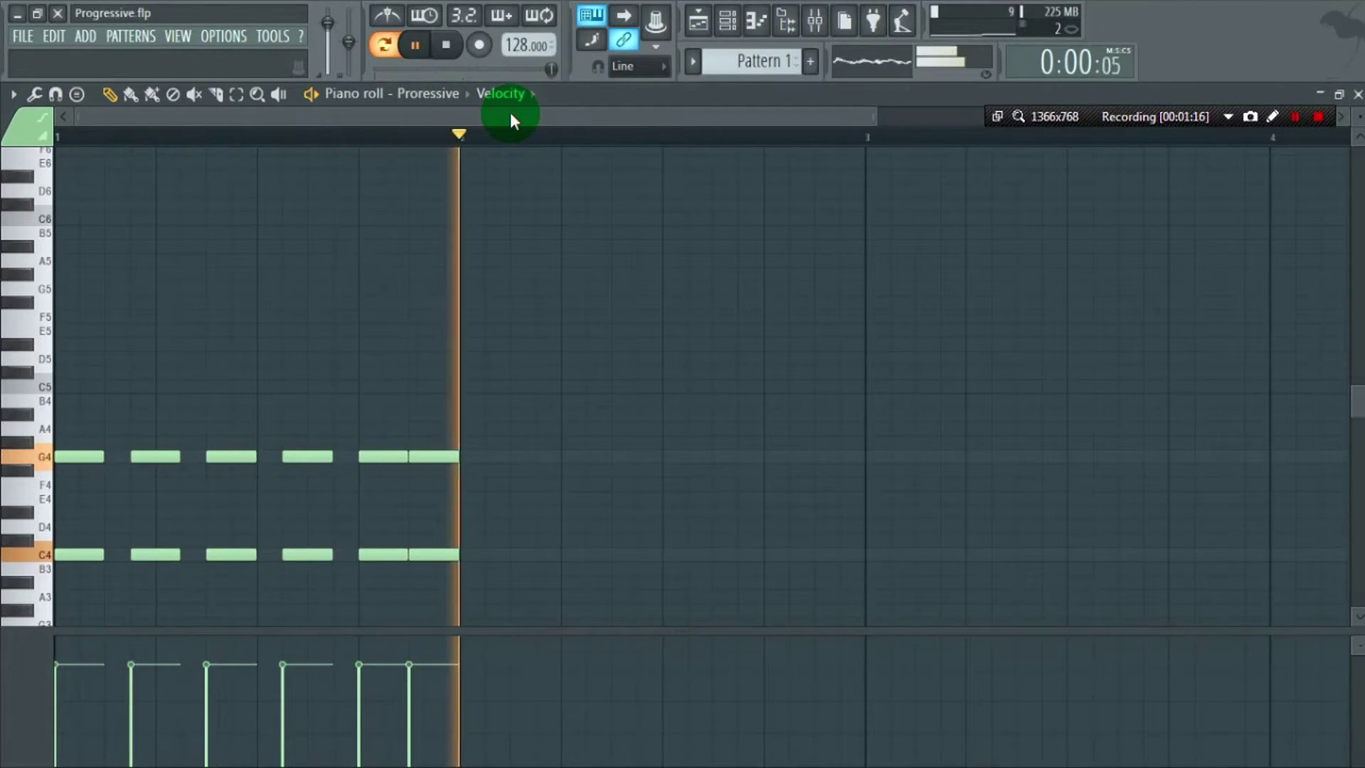
left_click(417, 48)
left_click(375, 71)
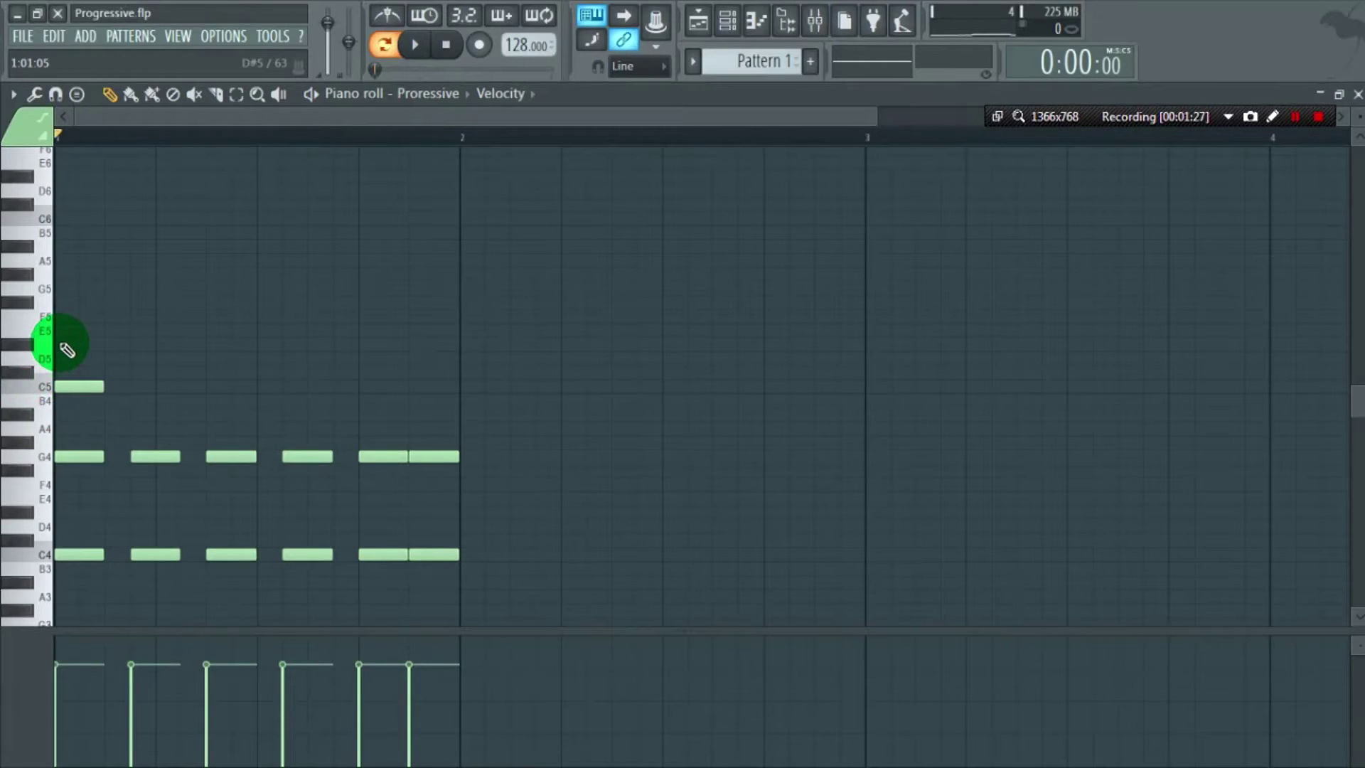
- Add C5, D#5 and G5 above the first stab of bar 1 and audition the pattern from the start
left_click(62, 292)
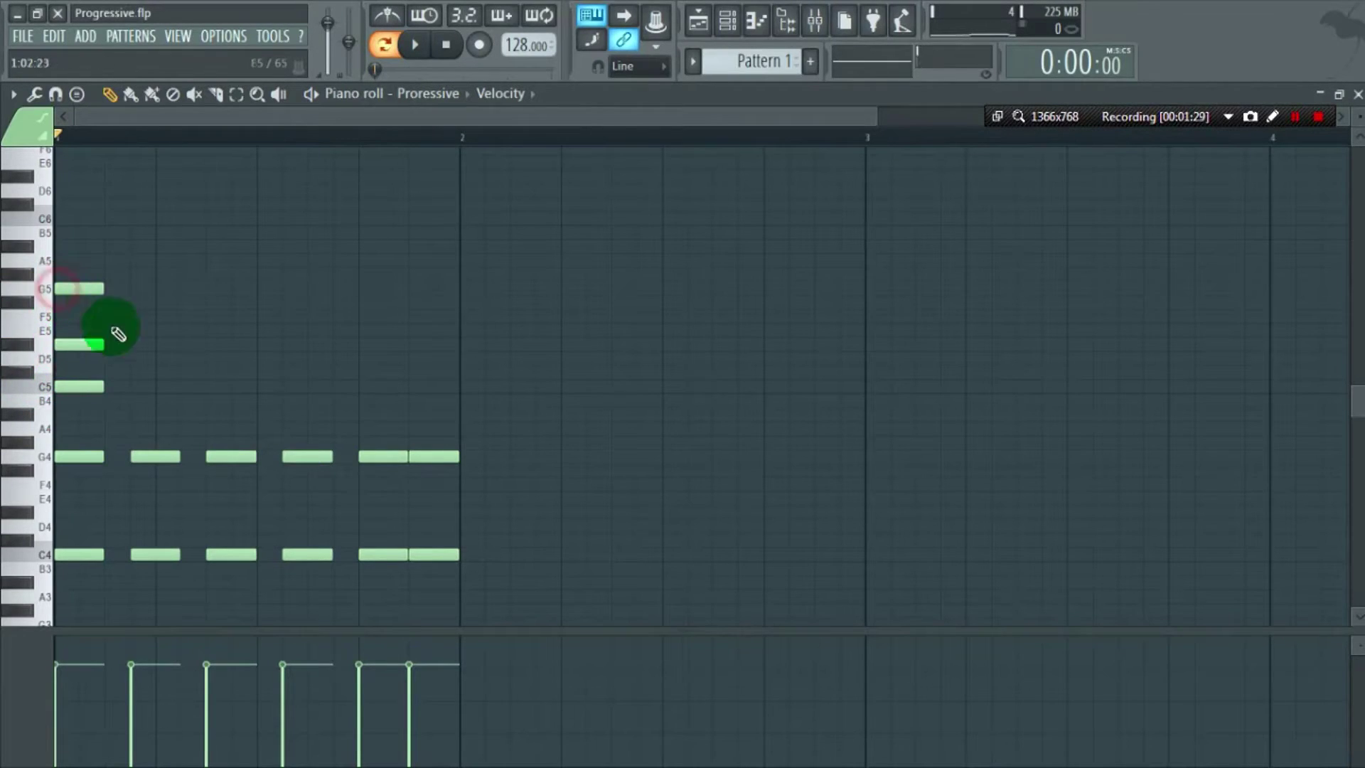
left_click(414, 45)
left_click(414, 44)
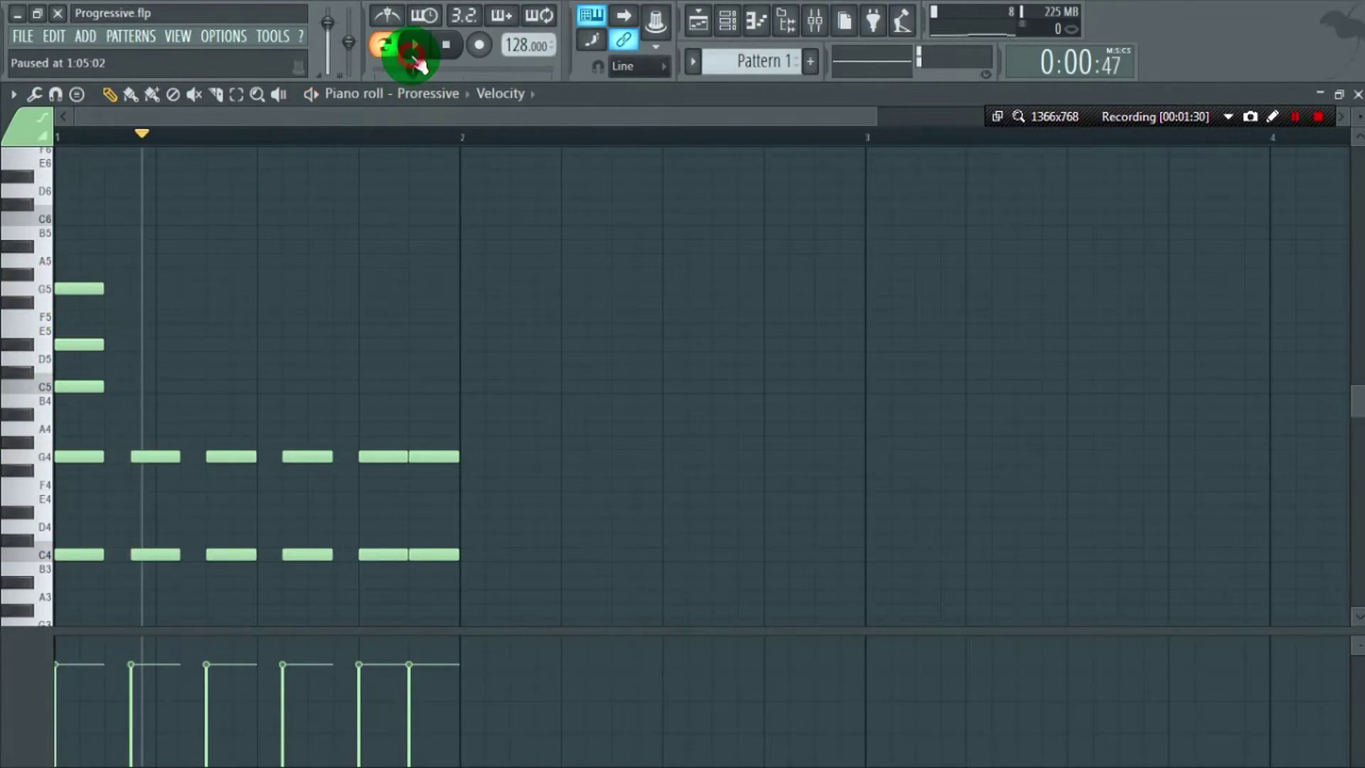
left_click_drag(158, 153, 69, 165)
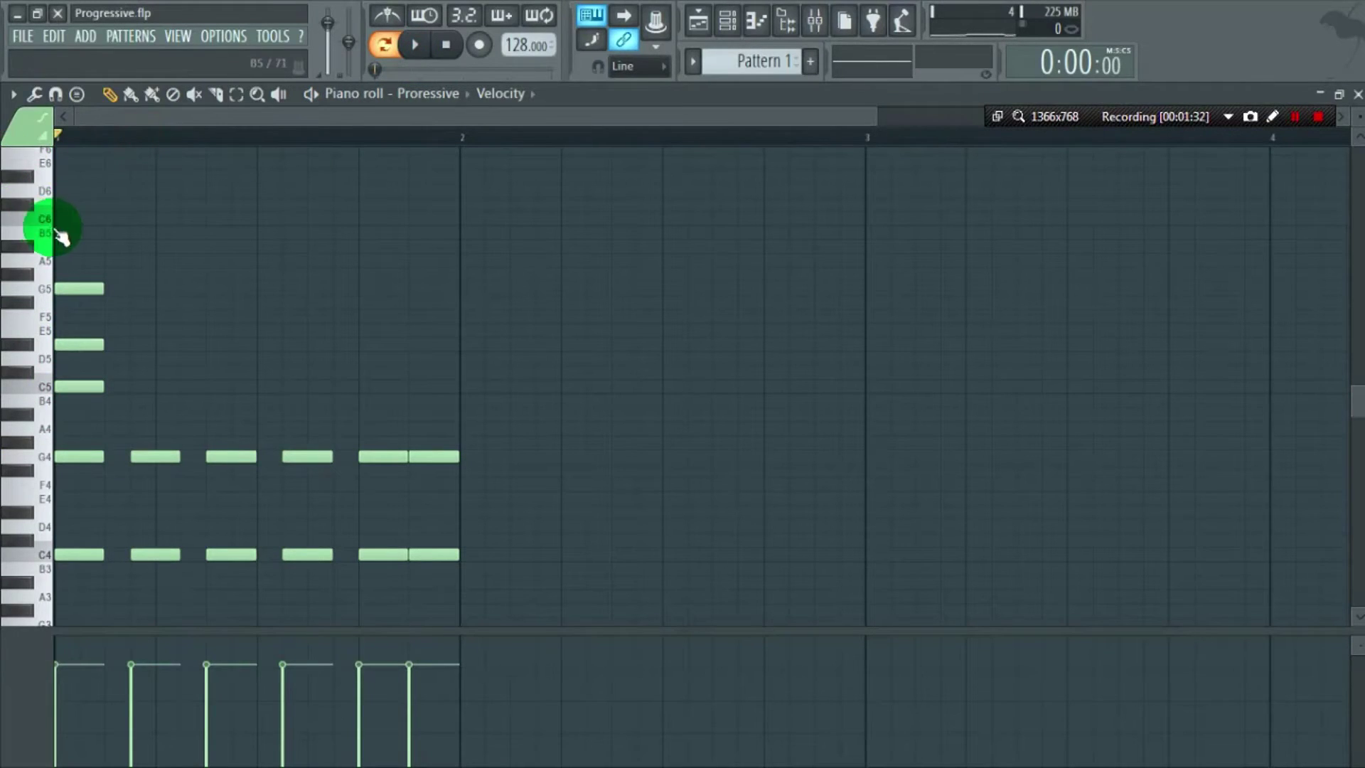
left_click(415, 44)
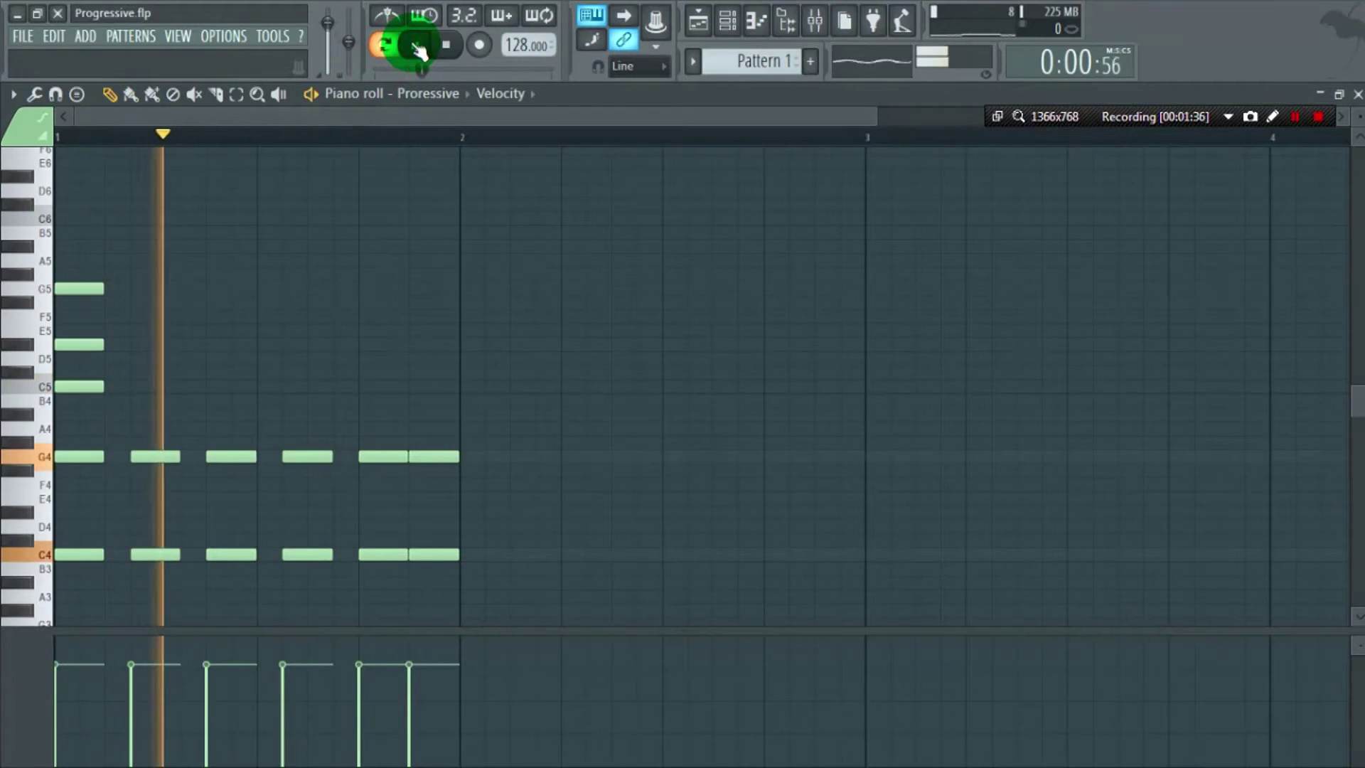
- Add A#4, D5 and F5 above the second stab of bar 1 and play back the result
key("space")
key("space")
key("space")
key("space")
key("space")
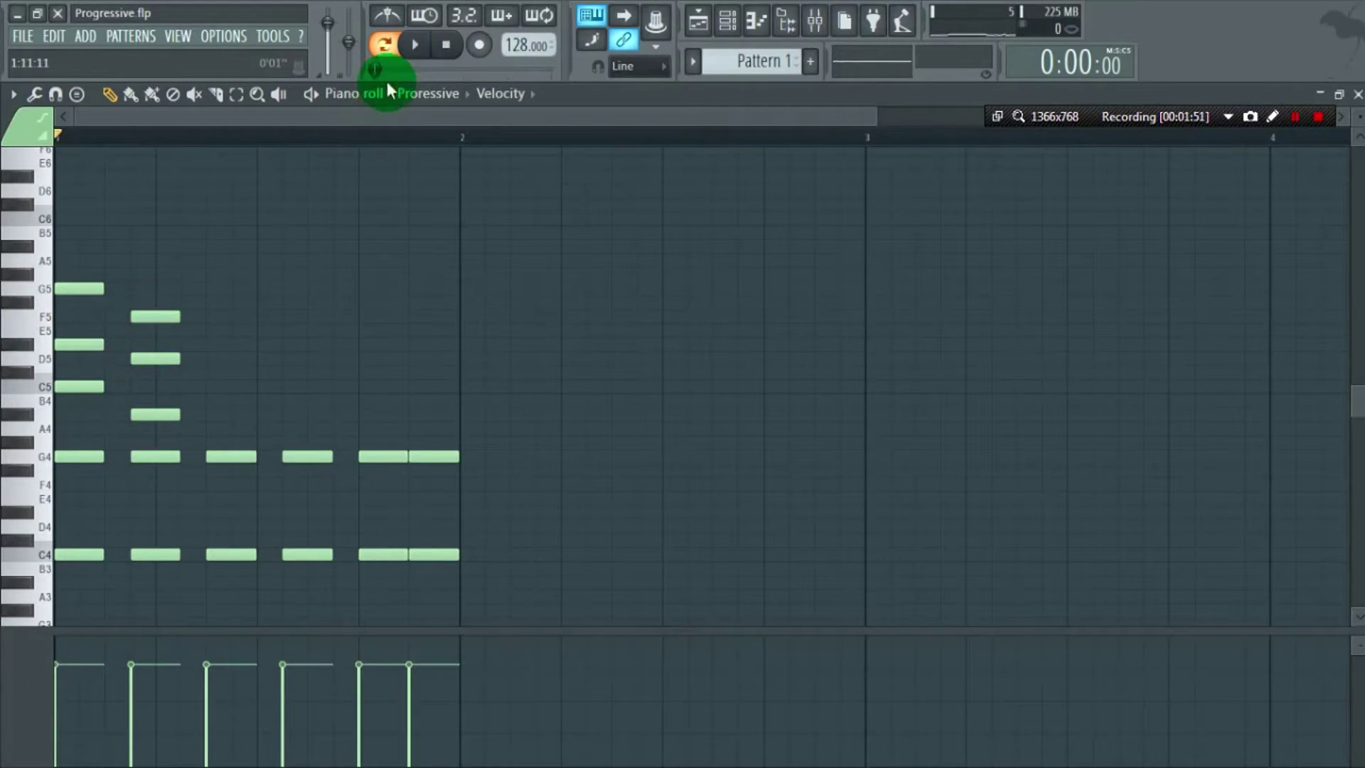
key("space")
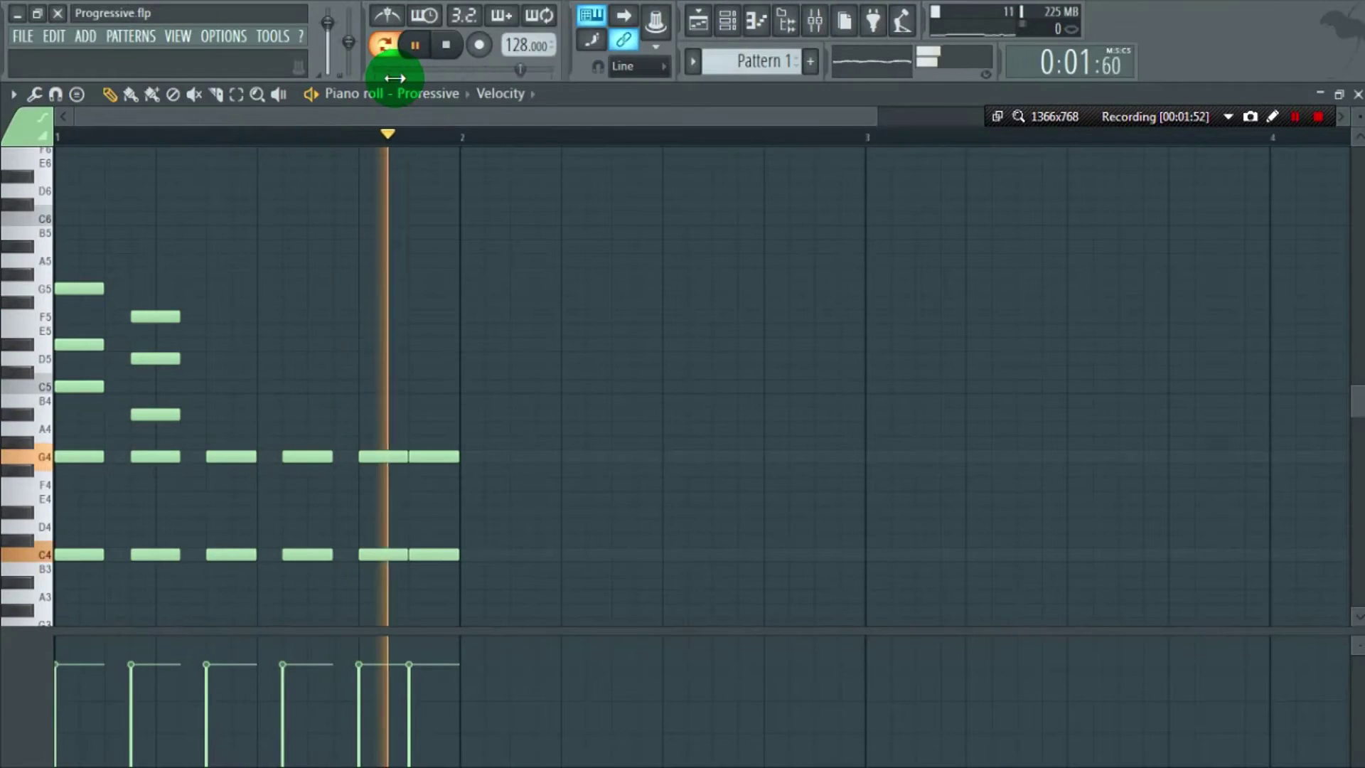
key("space")
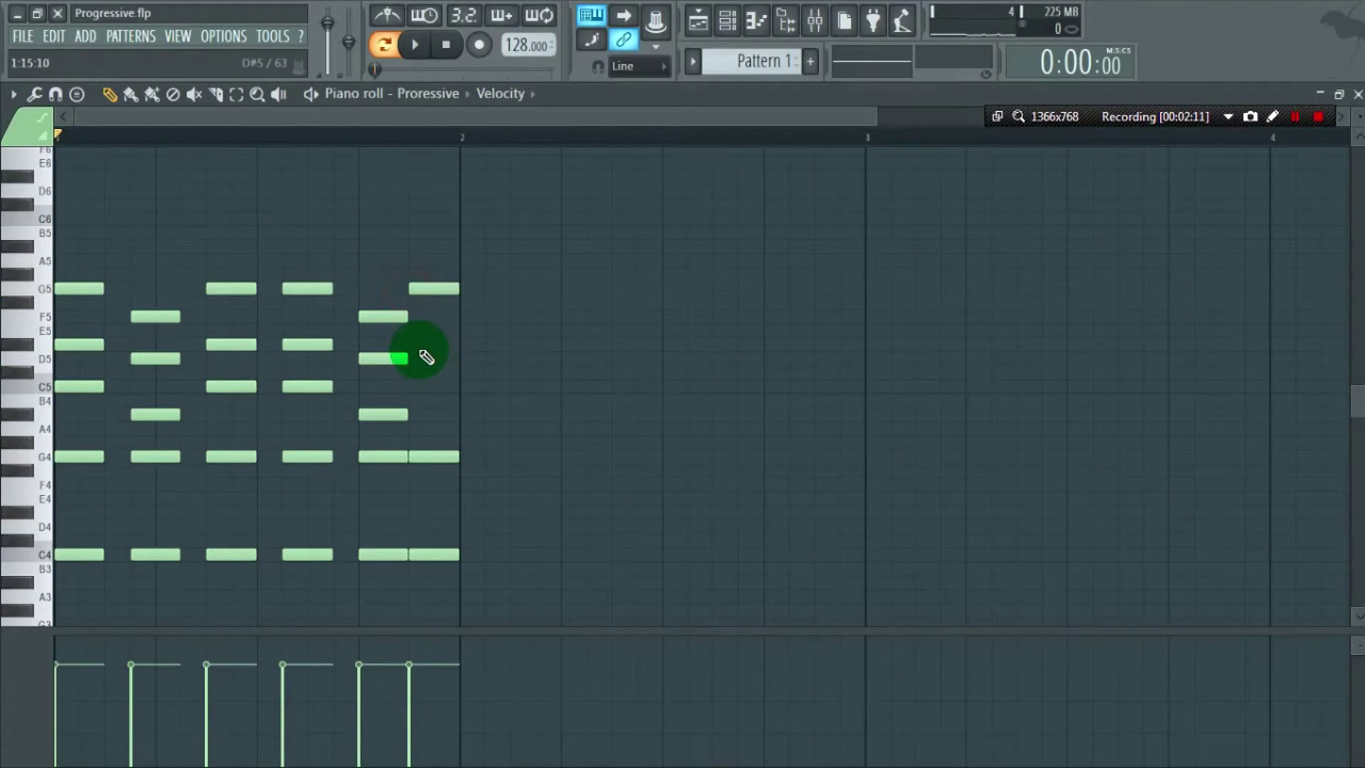
- Build the remaining stabs: C5, D#5, G5 on the third and fourth, A#4, D5, F5 on the fifth, A#4, D#5, G5 on the sixth; play the bar
left_click(419, 347)
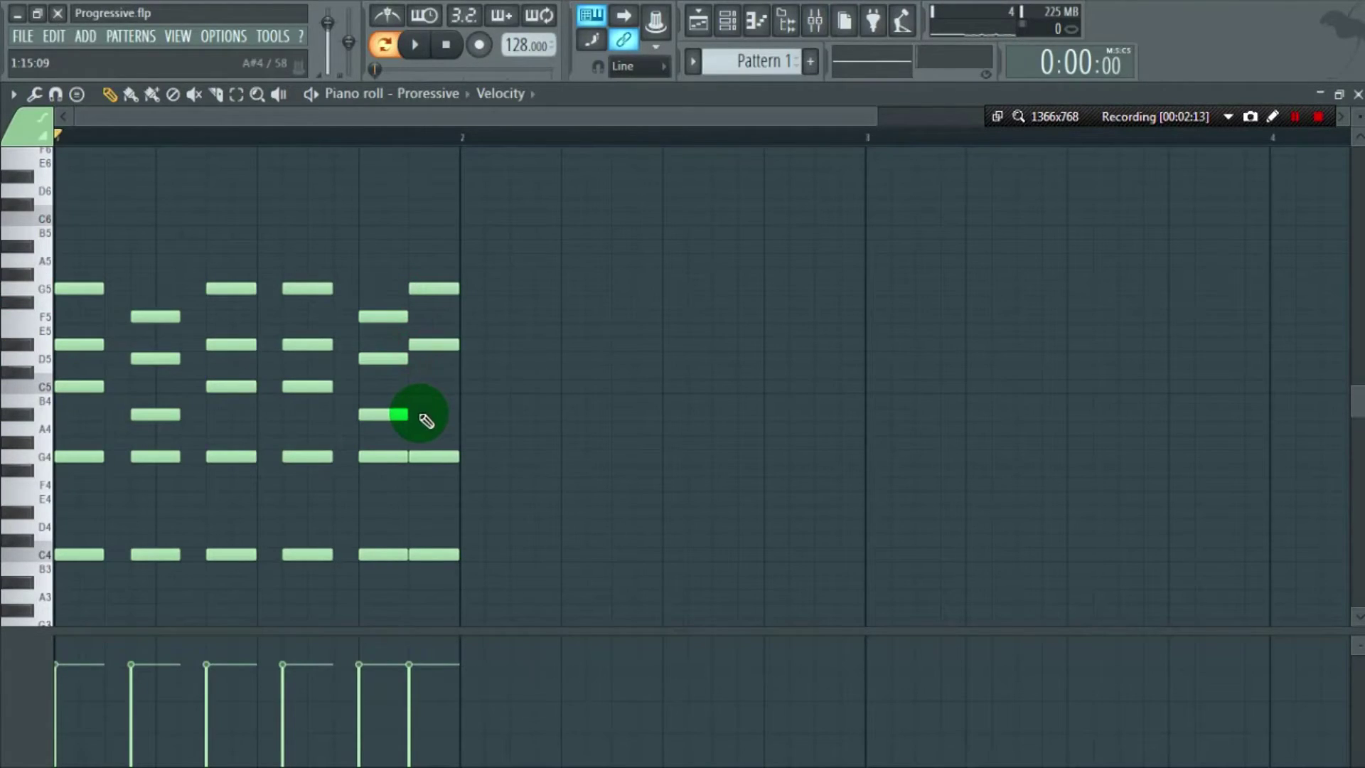
key("space")
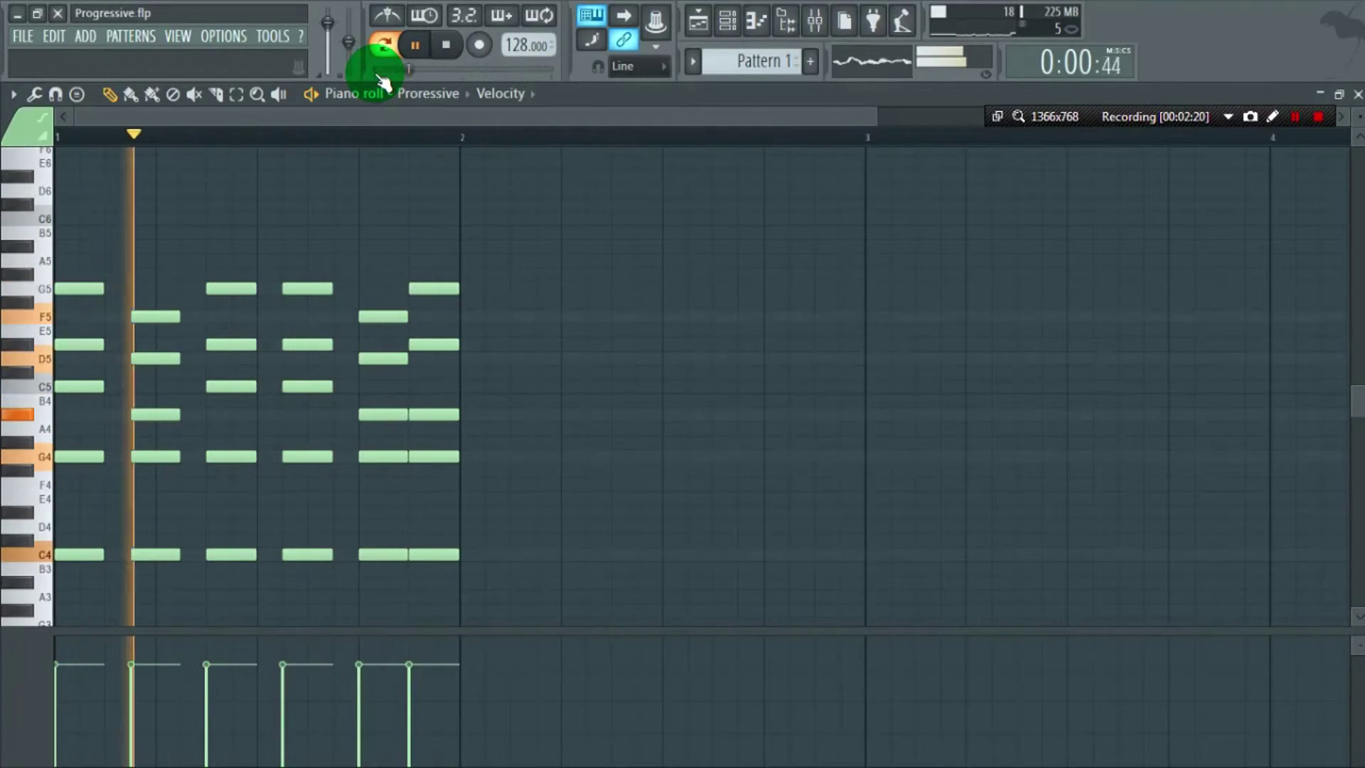
key("space")
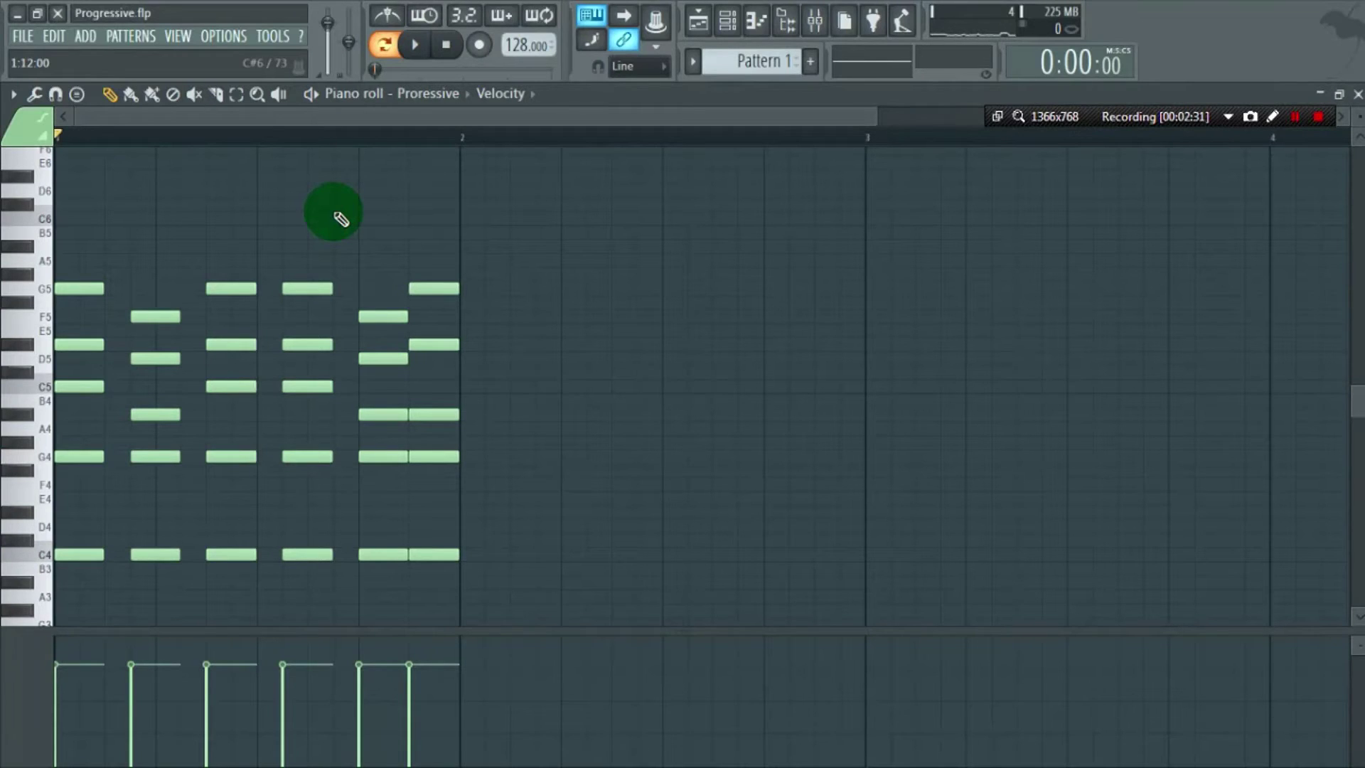
- Duplicate all stab chords of bar 1 into bar 2 and clear the selection
key("ctrl+a")
key("ctrl+v")
key("shift+Right")
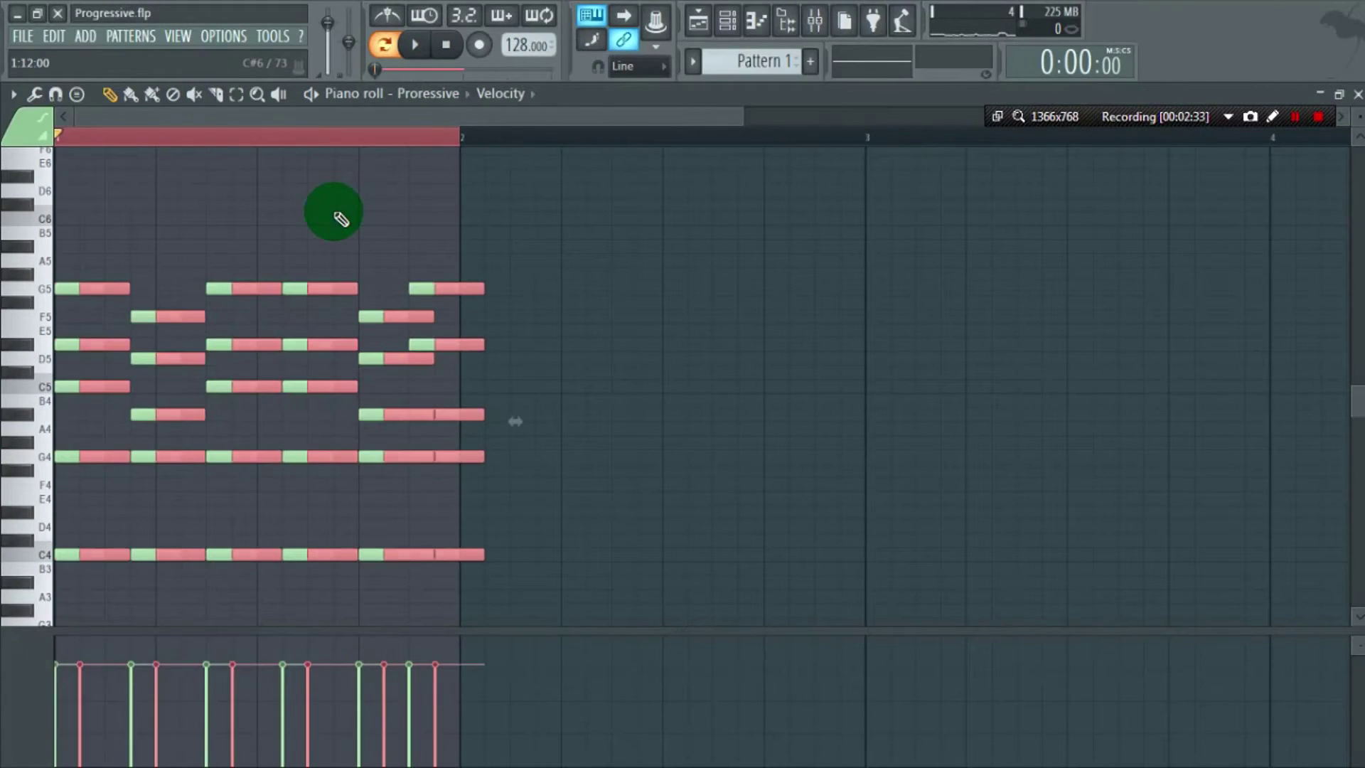
left_click_drag(108, 303, 479, 294)
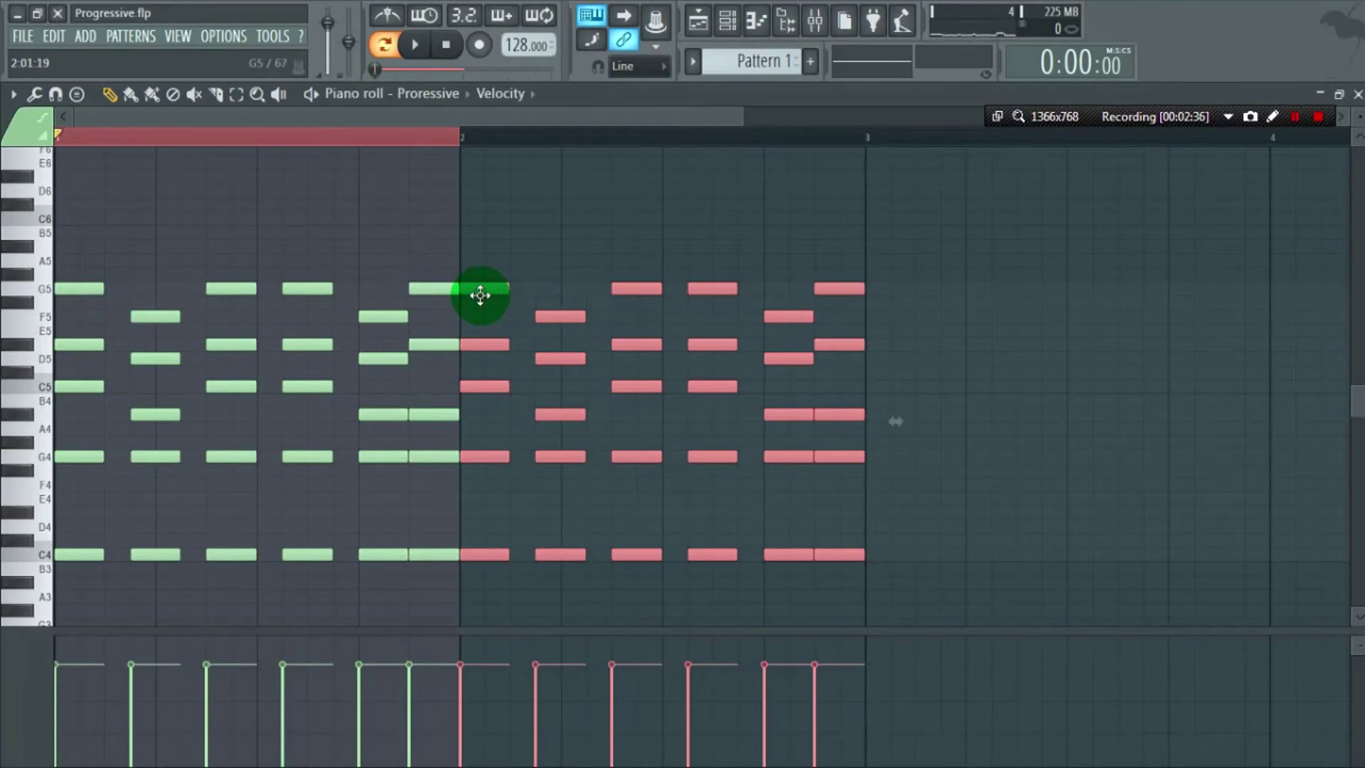
left_click(381, 137)
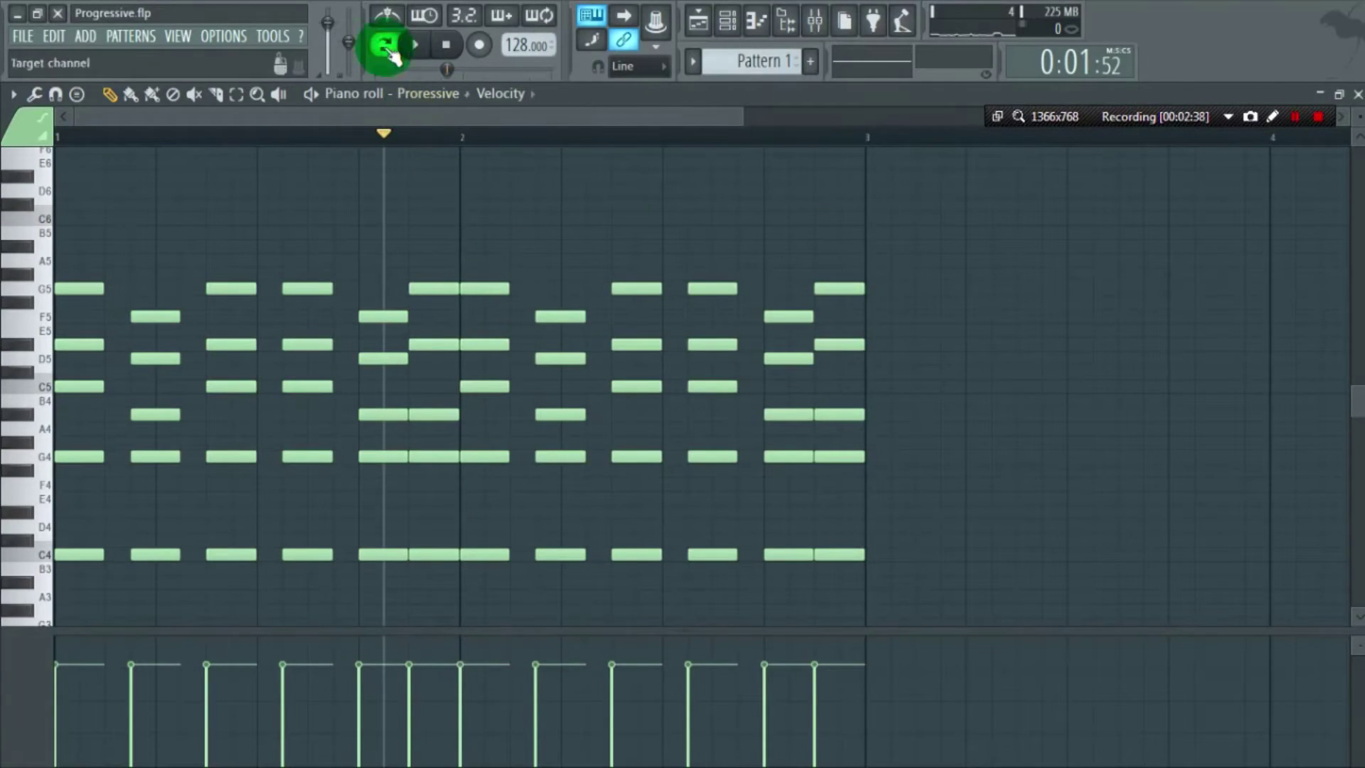
- Add A#5 above the fifth stab and C6 above the sixth stab of bar 2 while the pattern plays
left_click(414, 44)
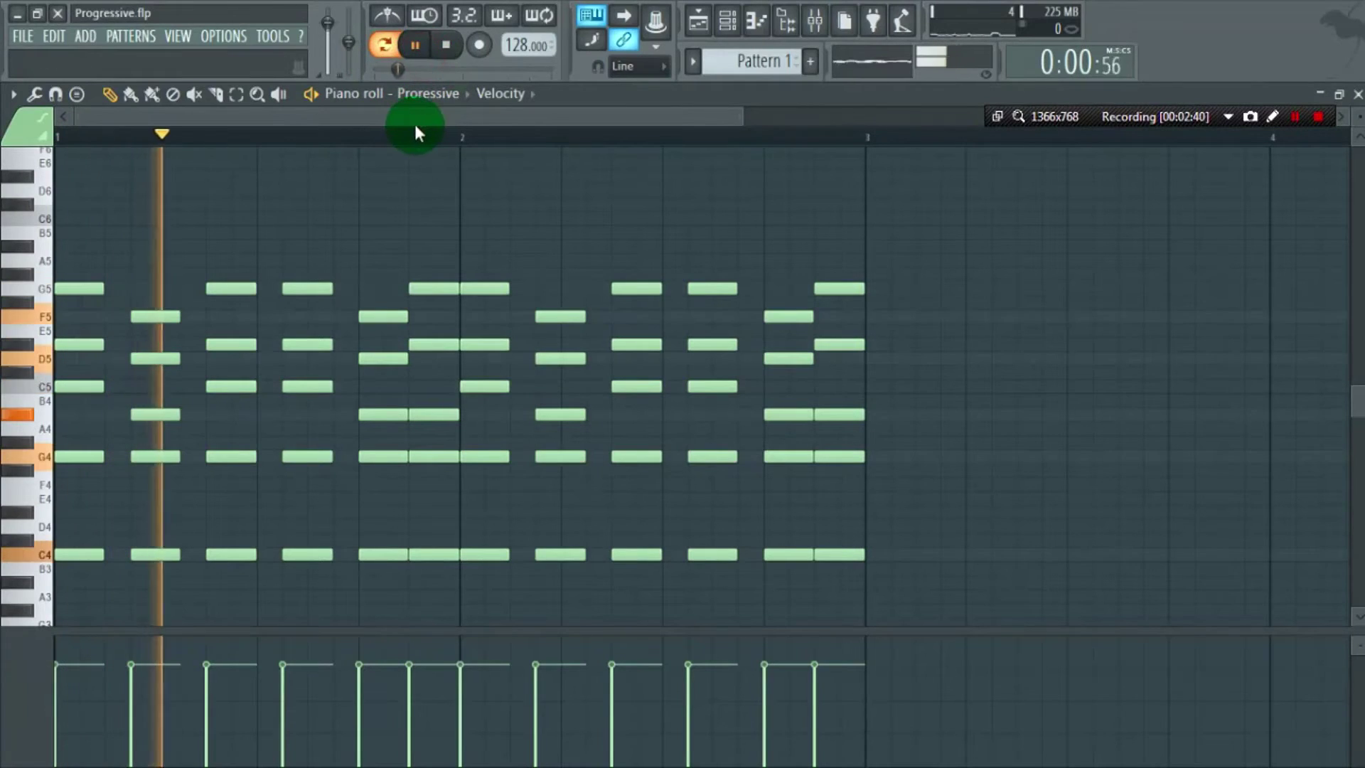
left_click(32, 253)
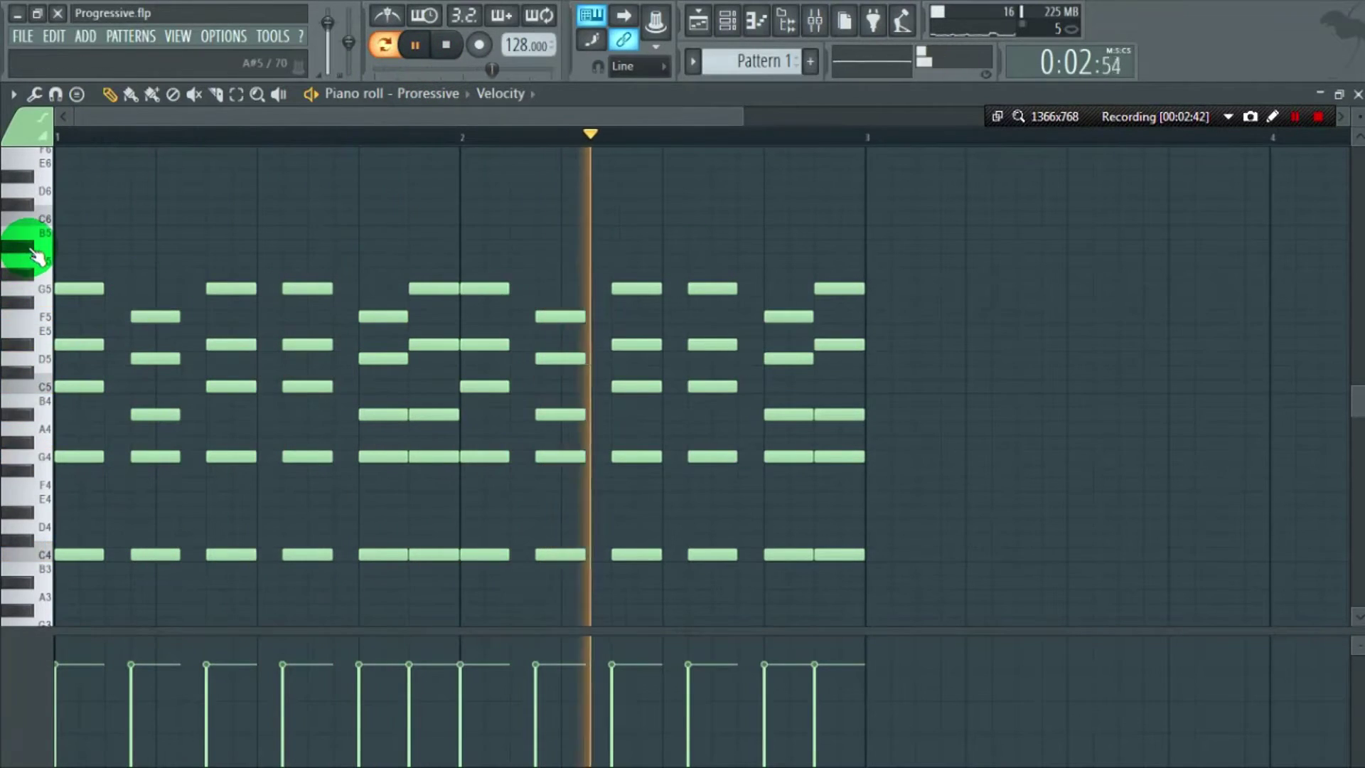
left_click(29, 249)
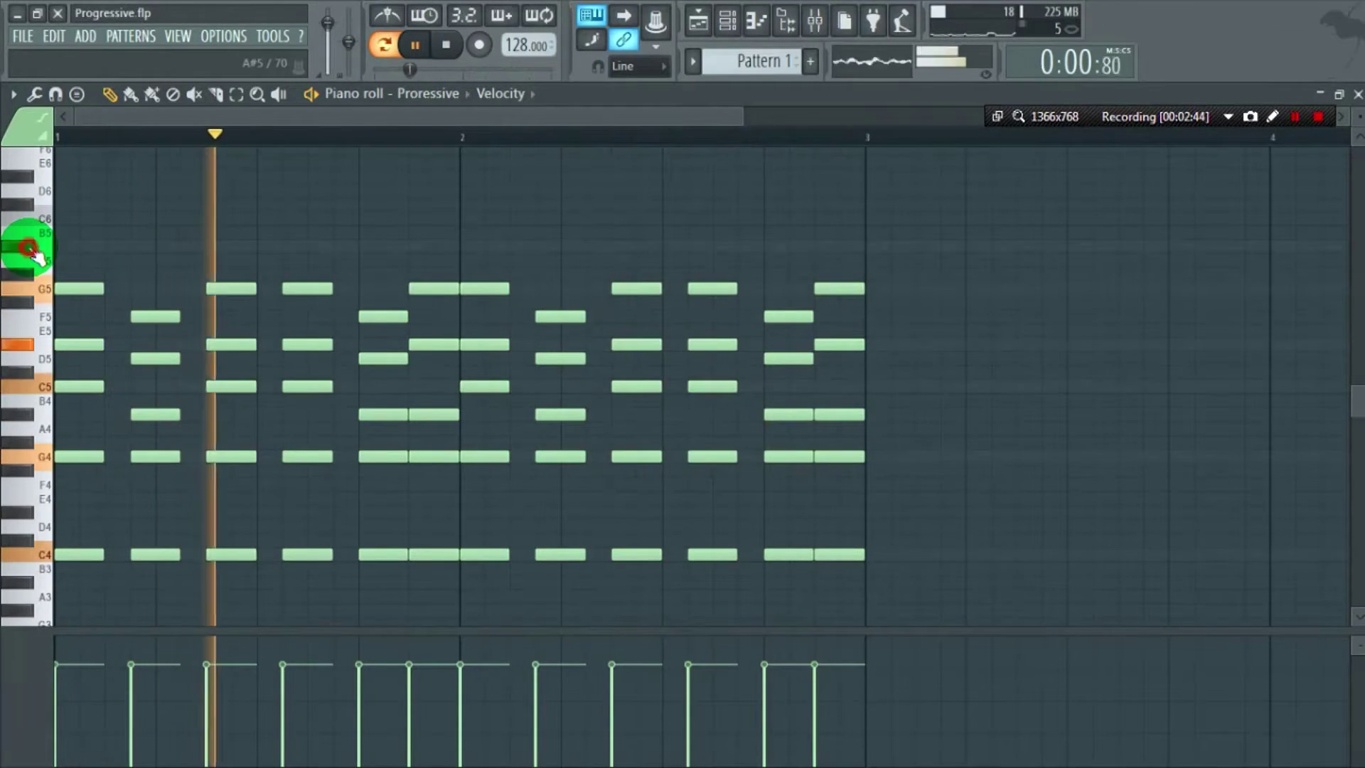
left_click(29, 249)
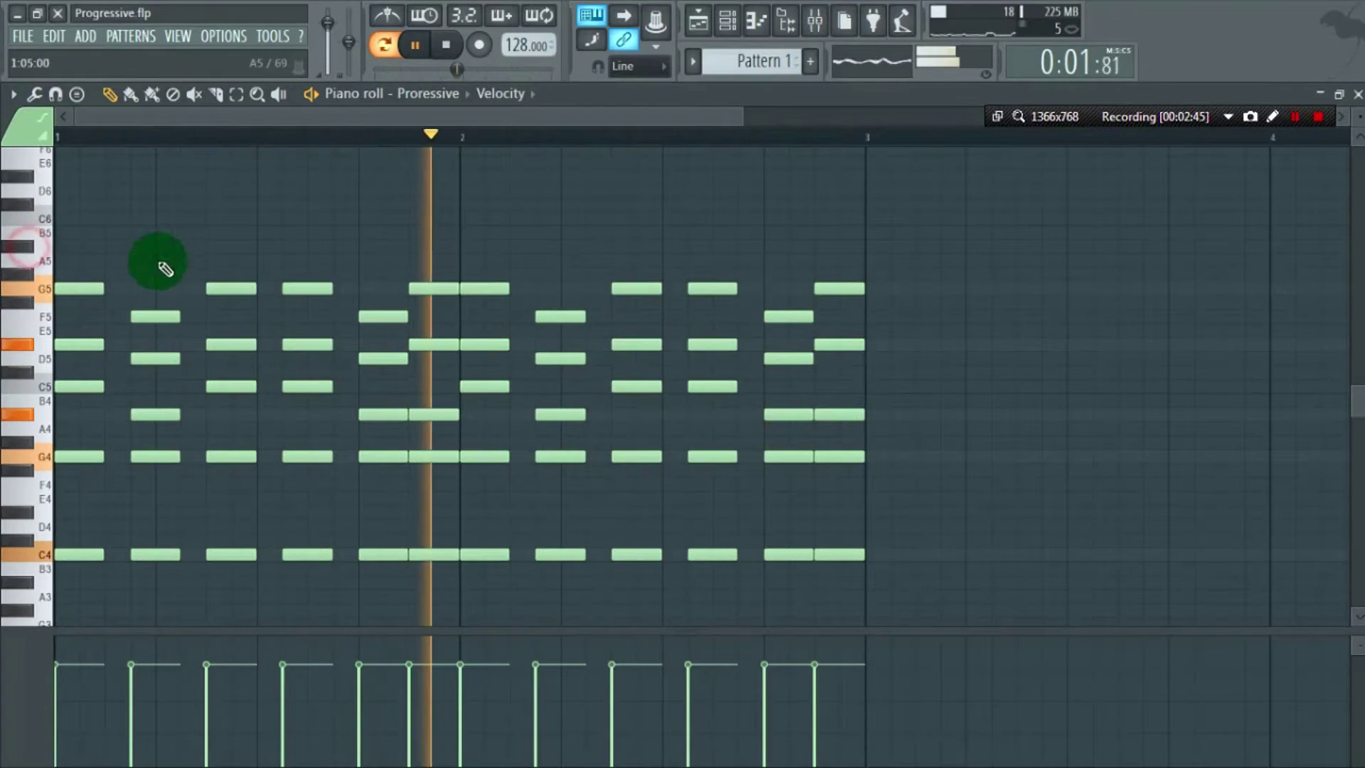
left_click(766, 246)
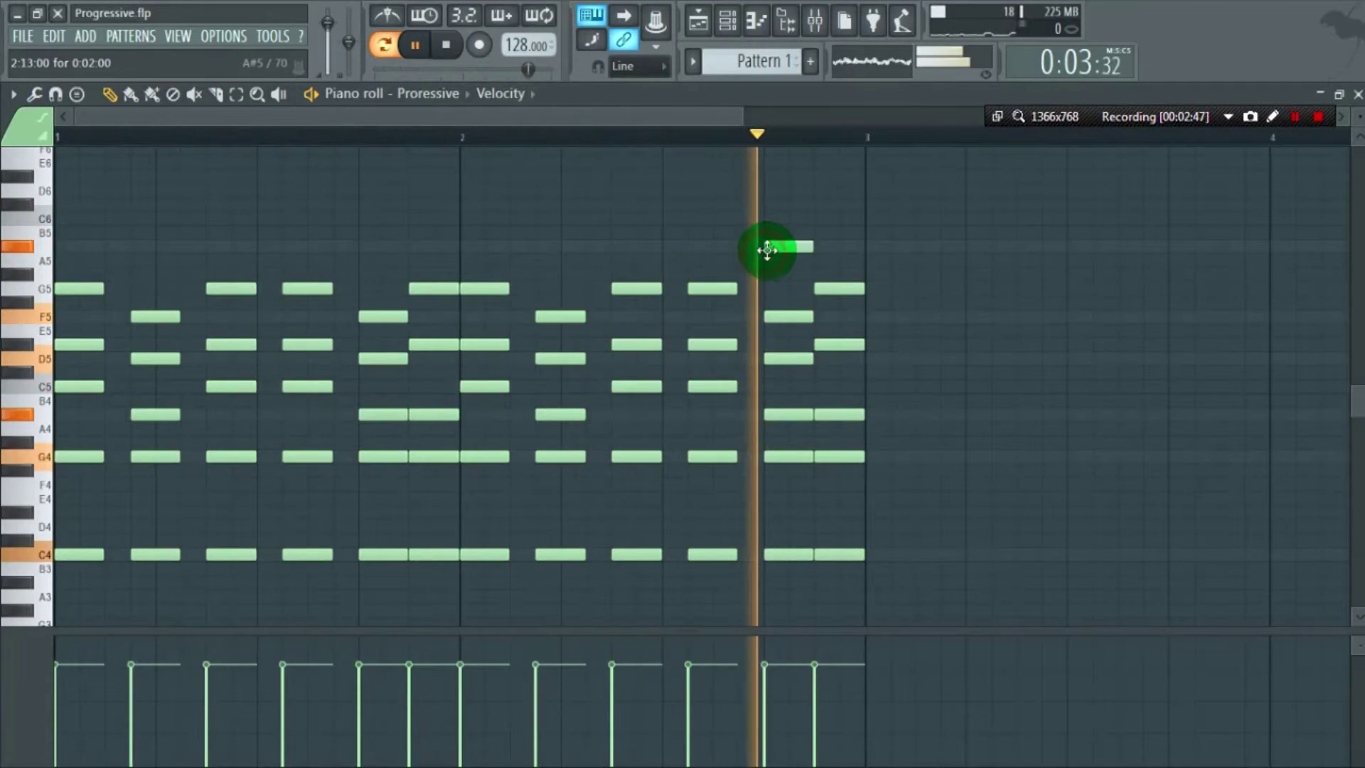
left_click(825, 218)
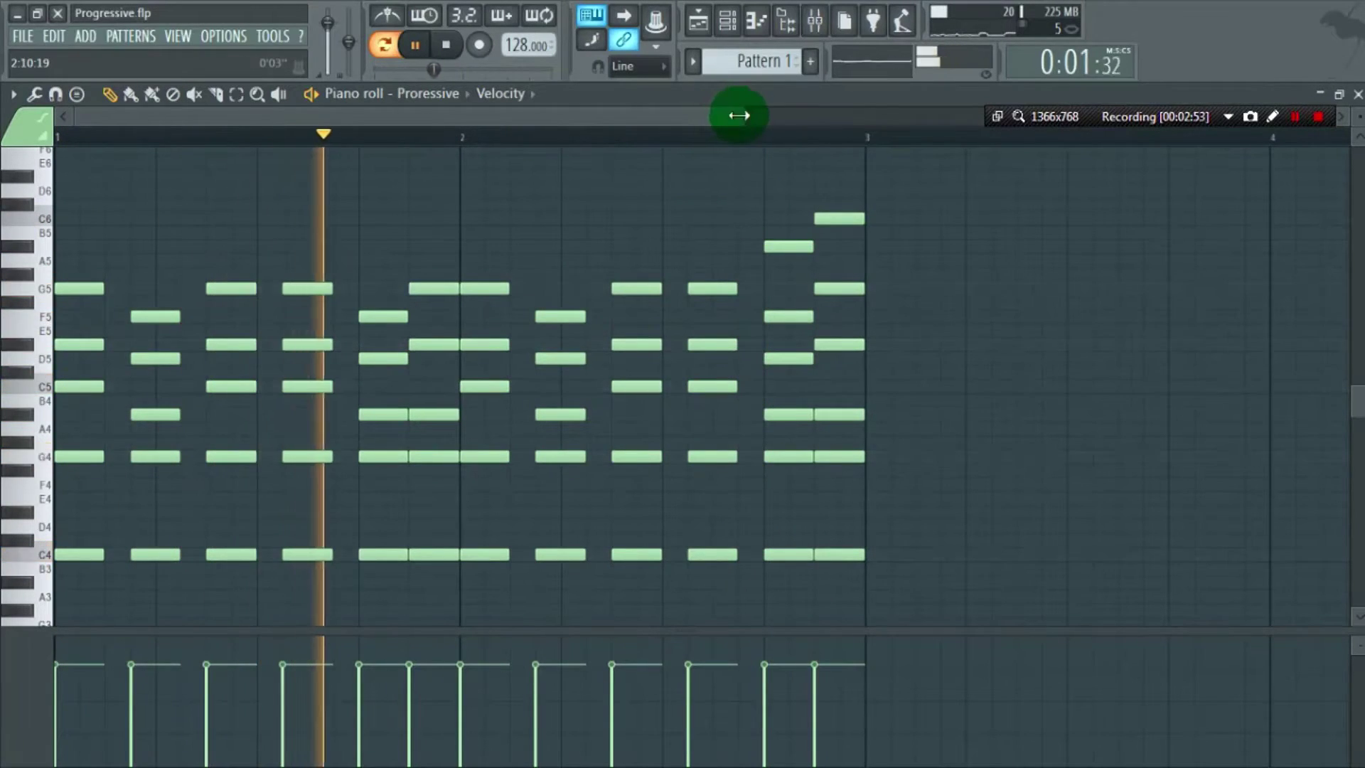
- Duplicate the two-bar stab phrase into bars 3 and 4, clear the selection and stop playback after listening
left_click_drag(741, 115, 986, 140)
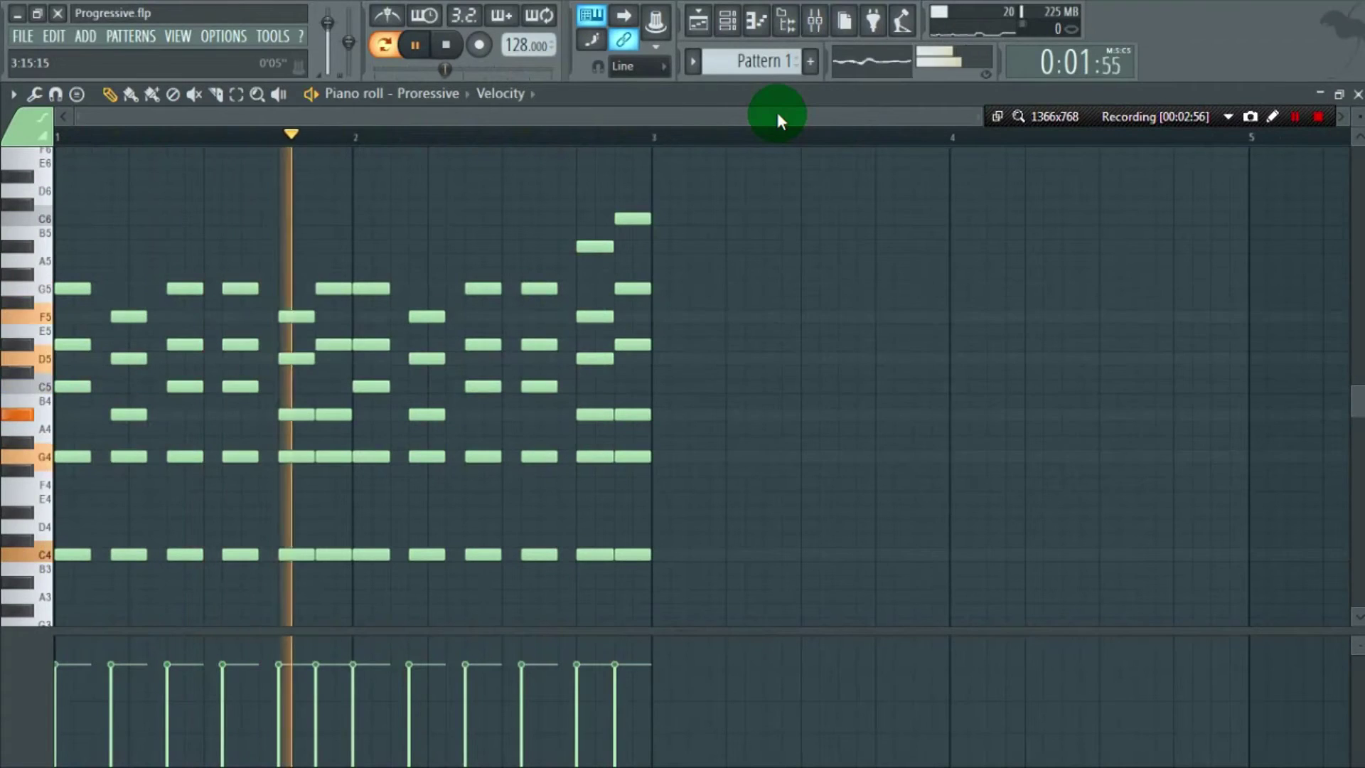
key("ctrl+a")
key("ctrl+c")
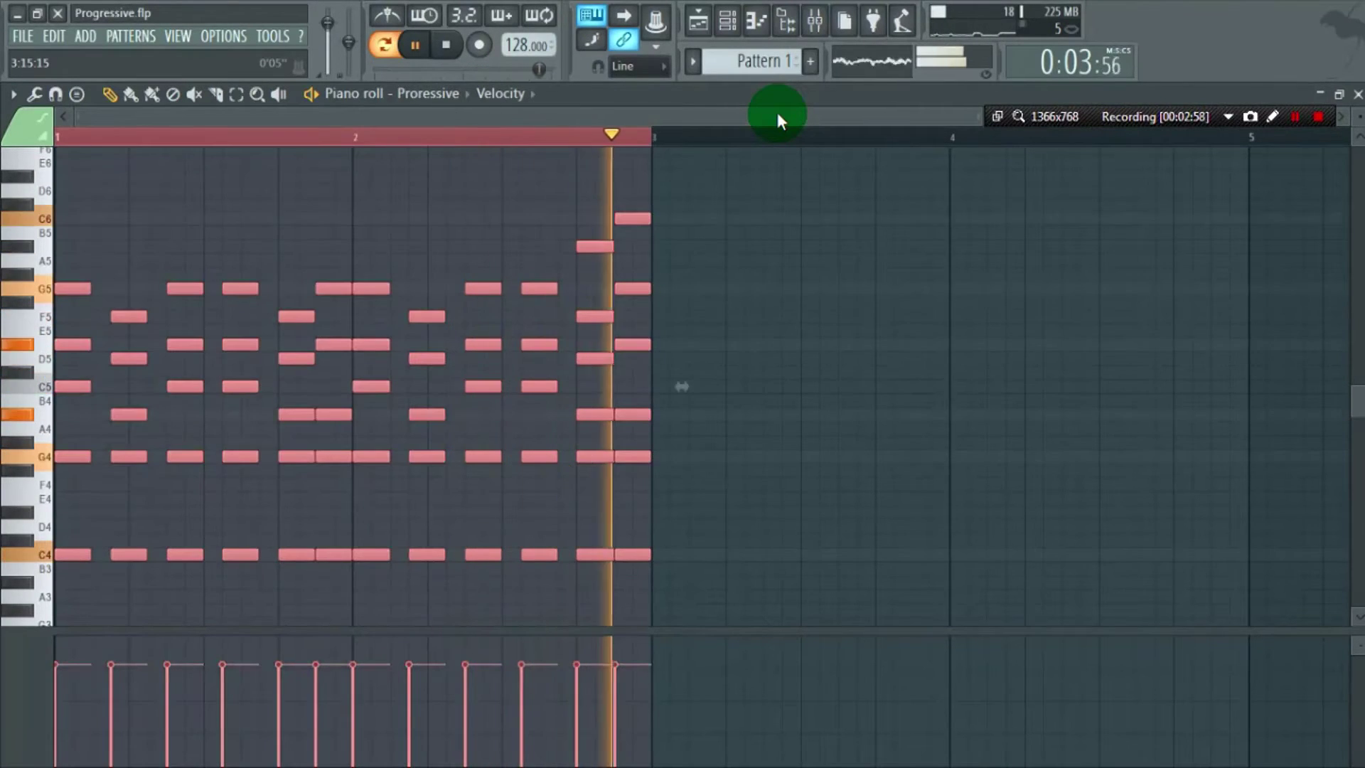
key("ctrl+v")
key("shift+Right")
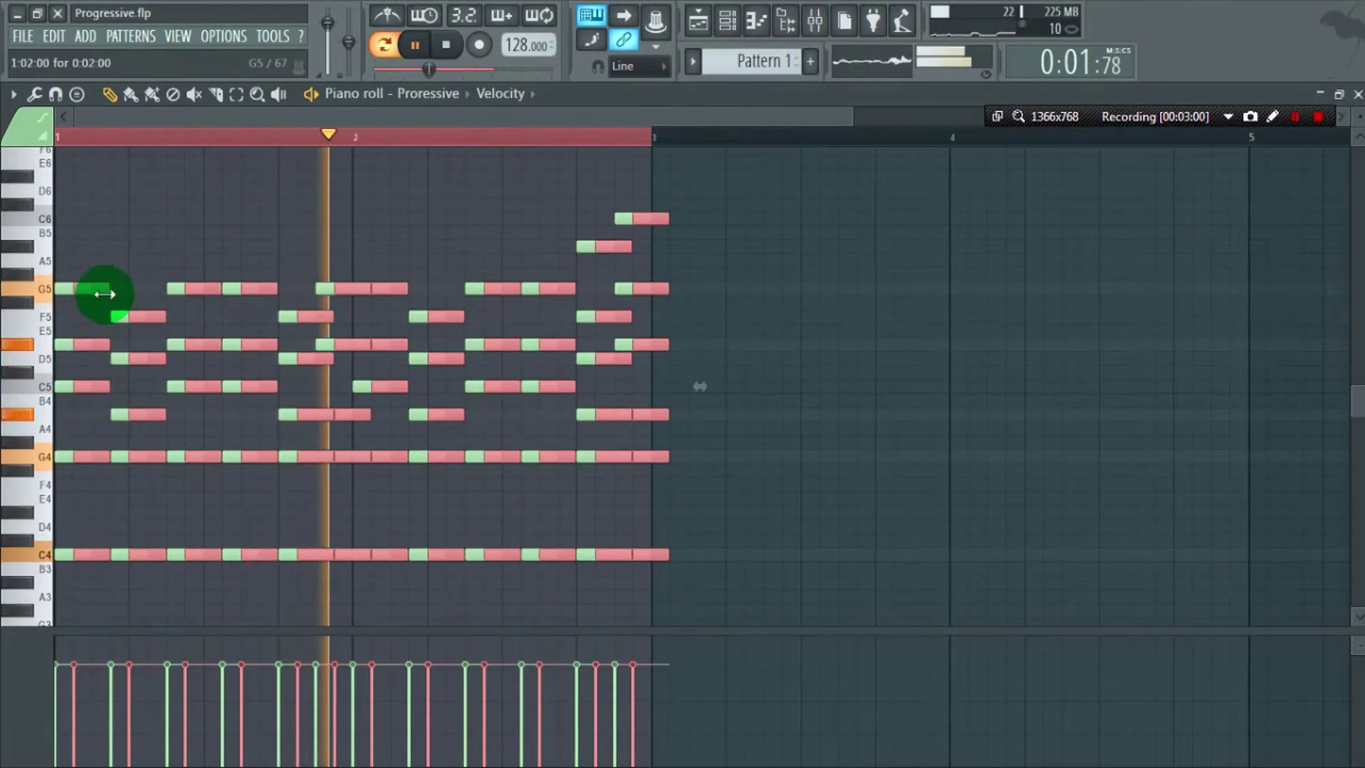
left_click_drag(105, 291, 668, 298)
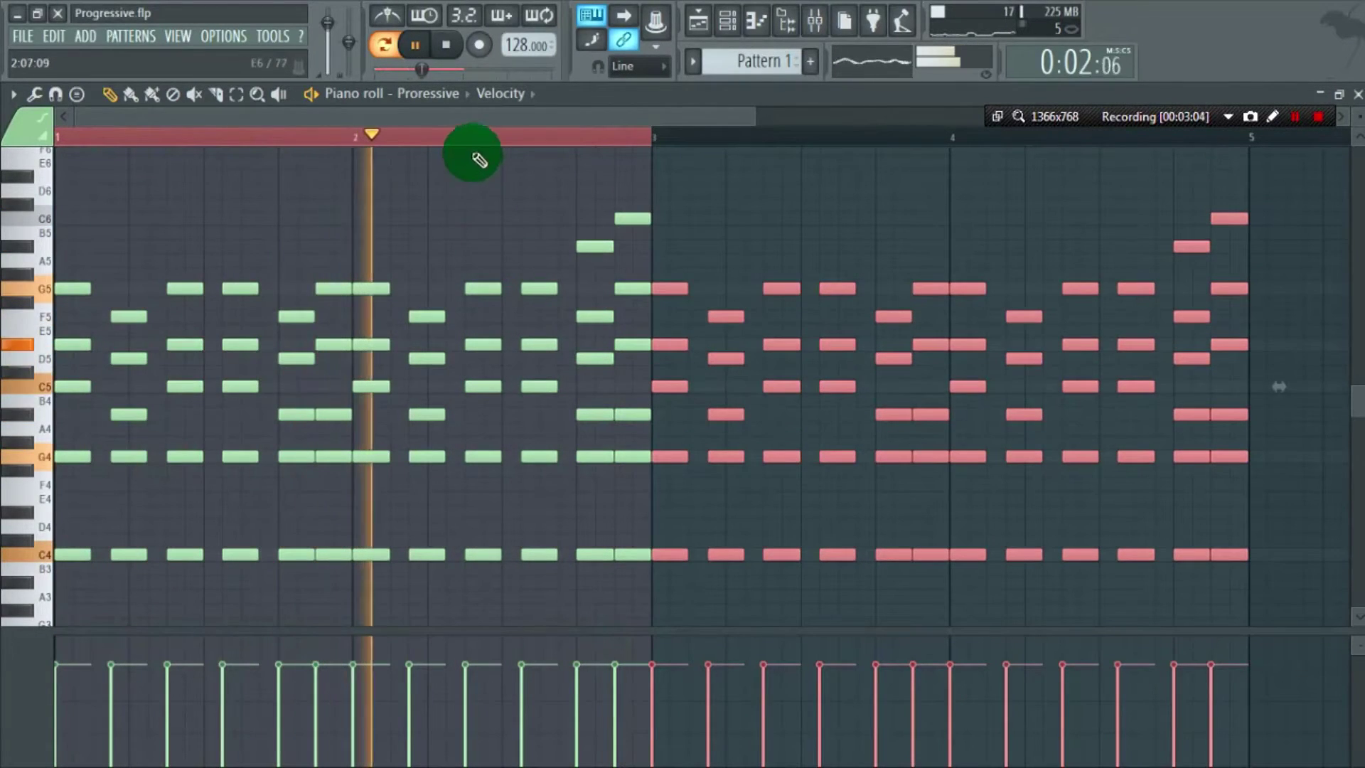
left_click(477, 138)
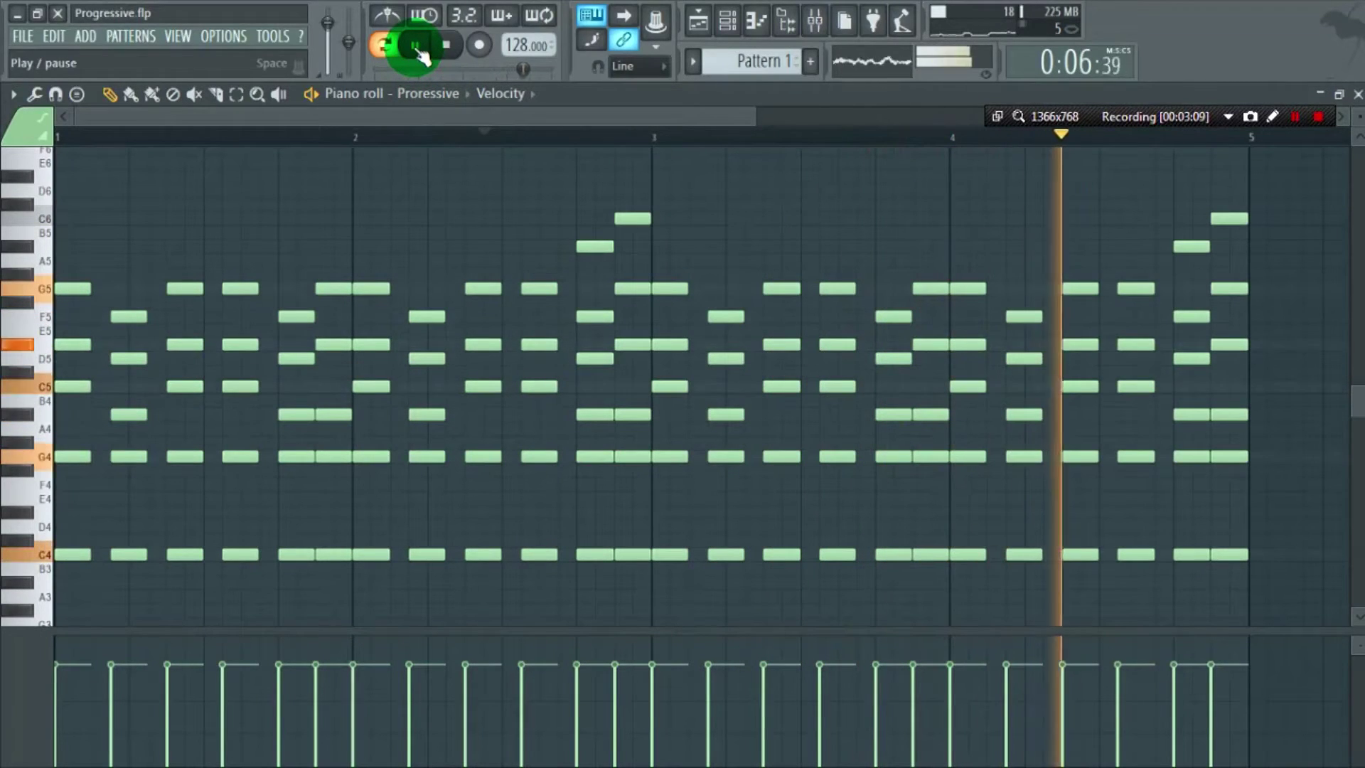
left_click(445, 60)
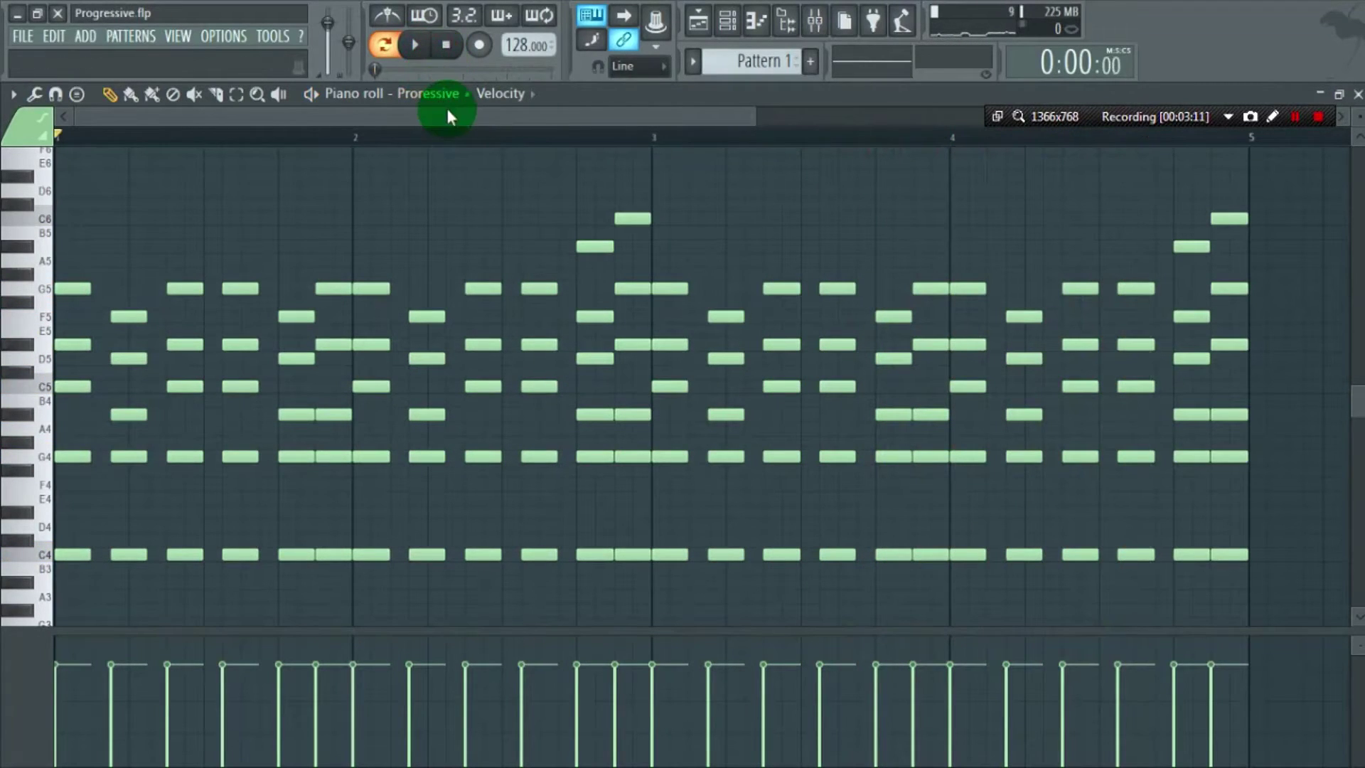
left_click_drag(757, 121, 1230, 165)
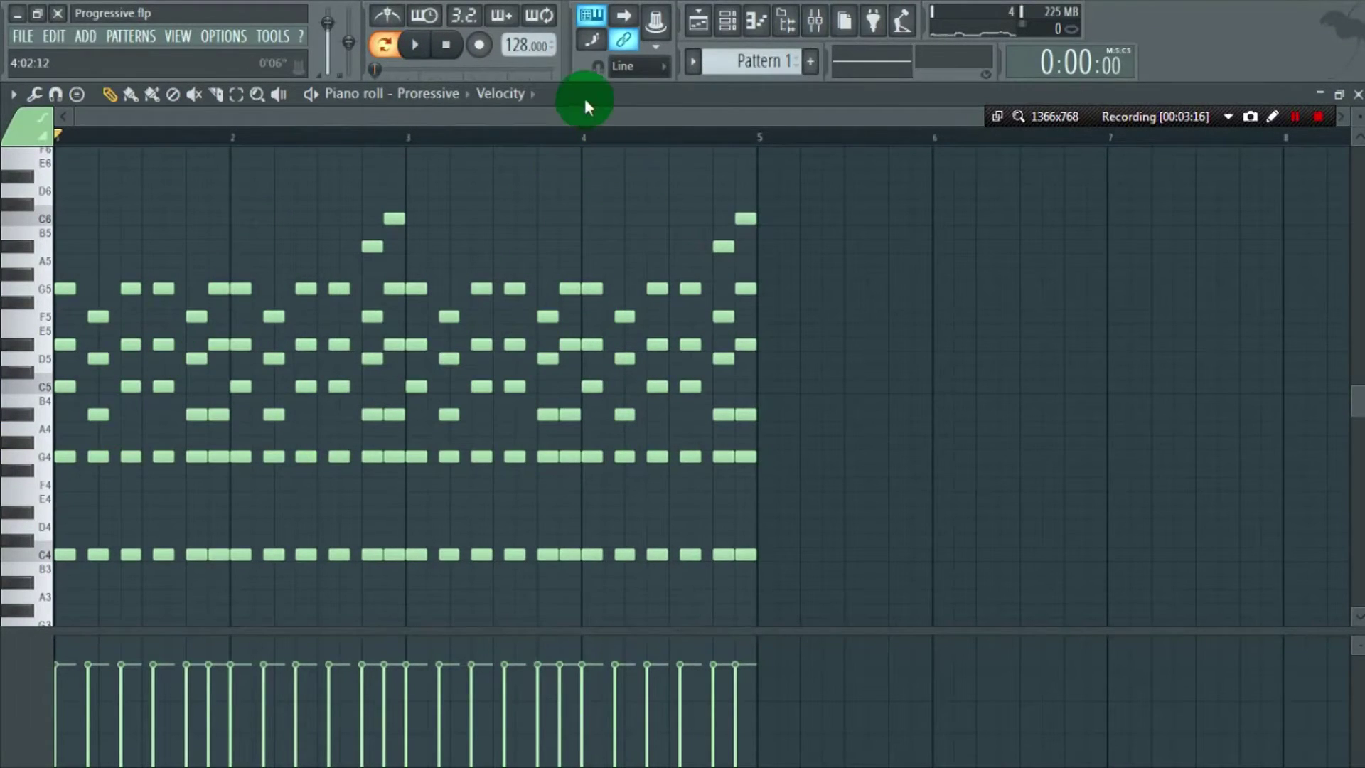
- Enable Fruity parametric EQ 2 on the Progressive mixer track and open its settings
left_click(810, 26)
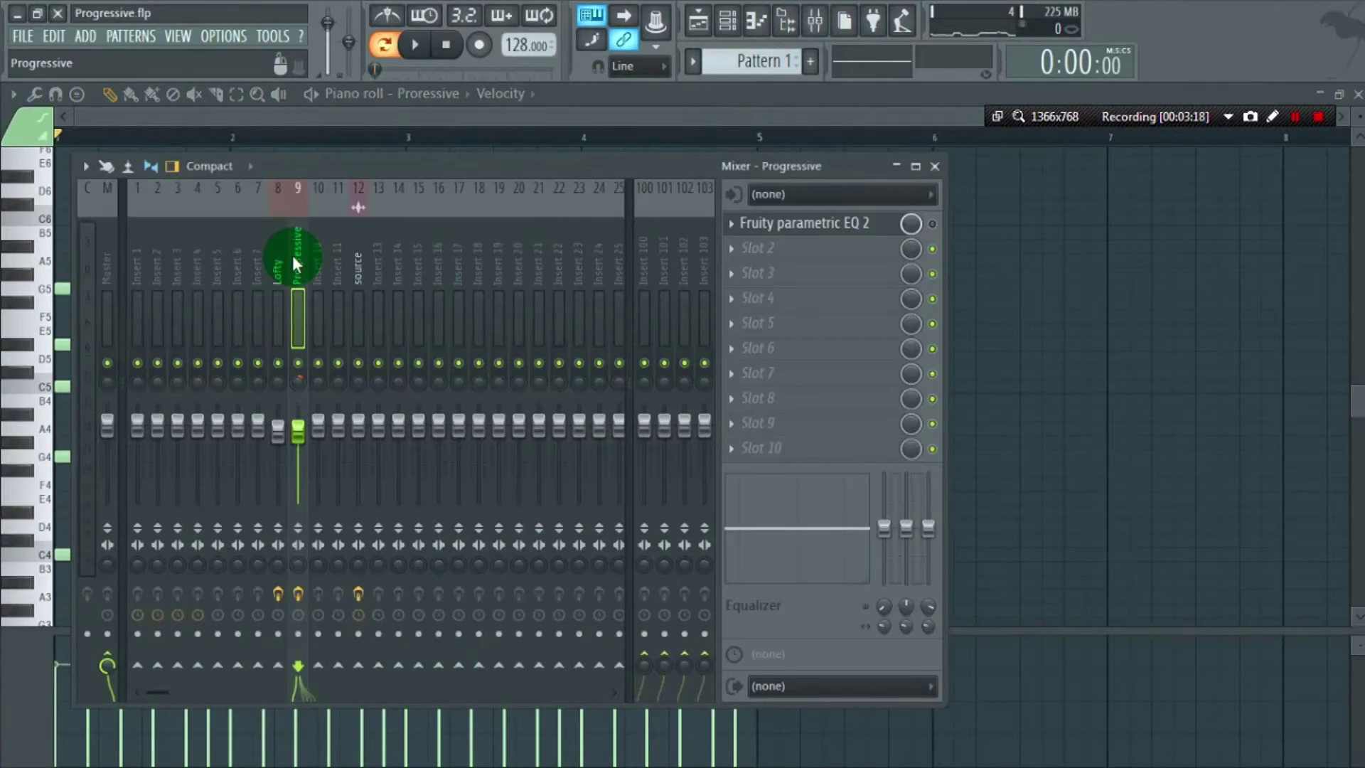
left_click(295, 262)
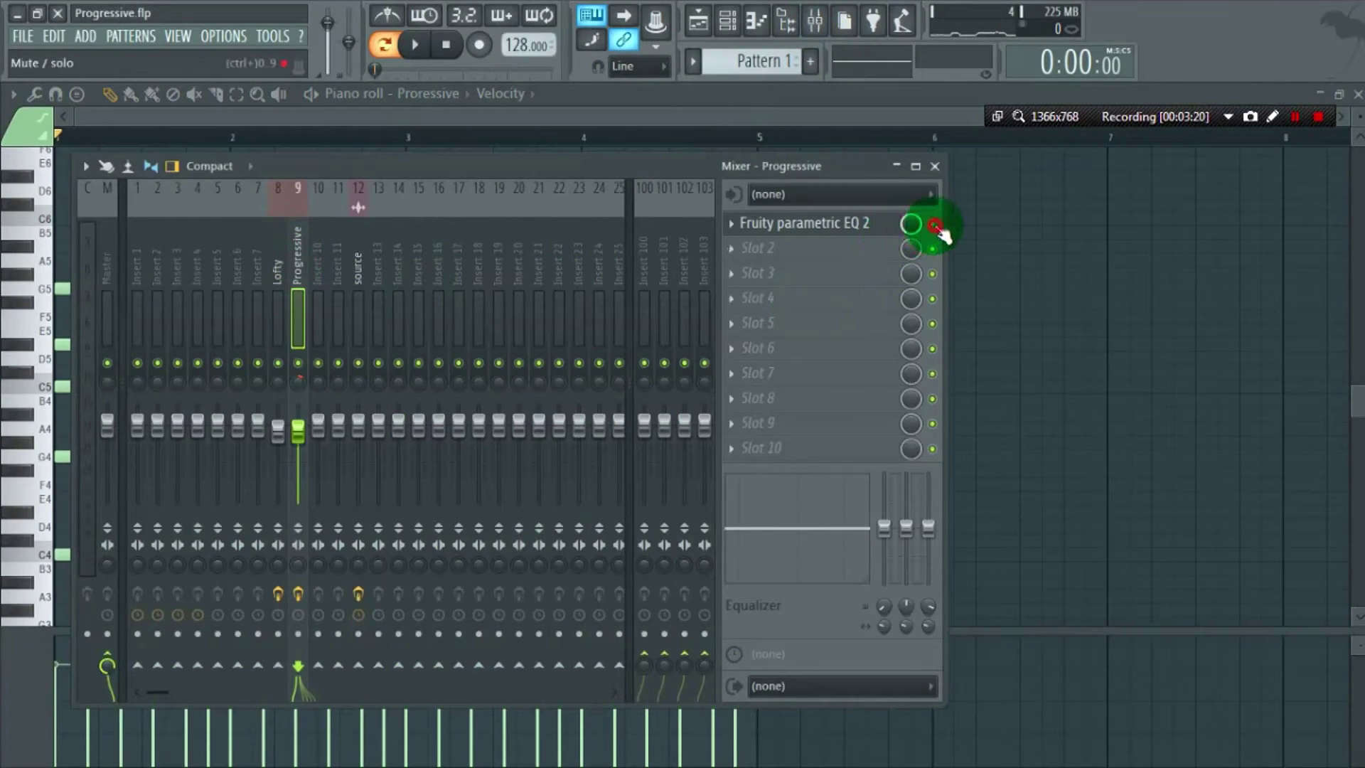
left_click(843, 227)
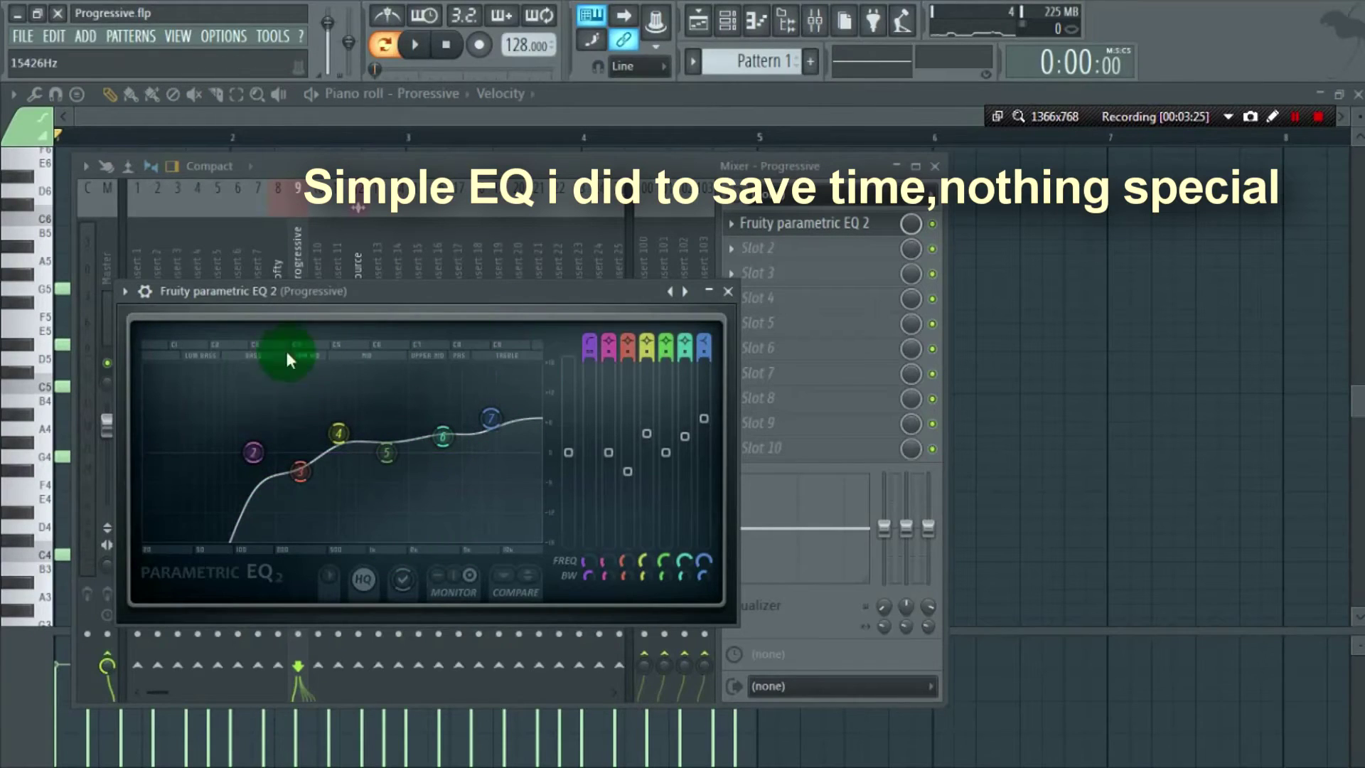
- Play the stab pattern through the EQ, close the EQ window and stop playback after listening
left_click(423, 46)
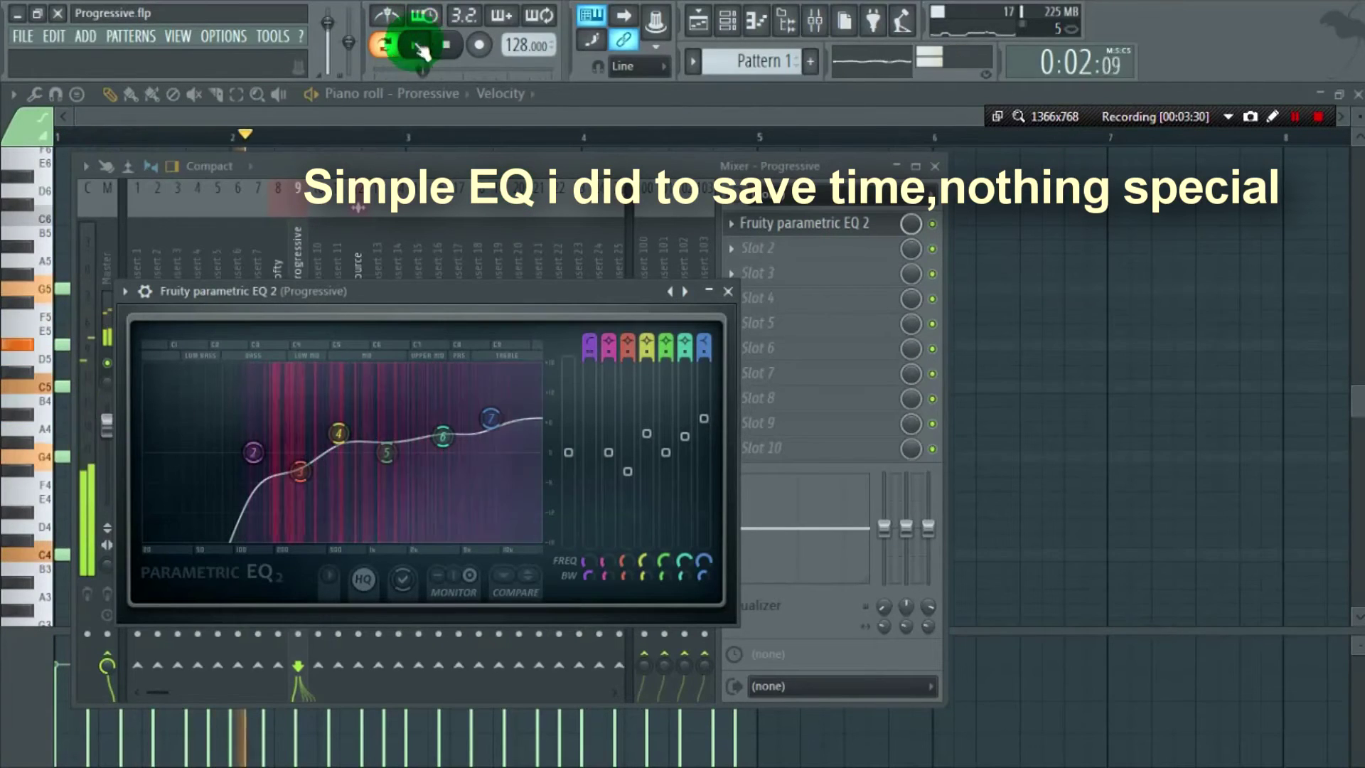
left_click(338, 458)
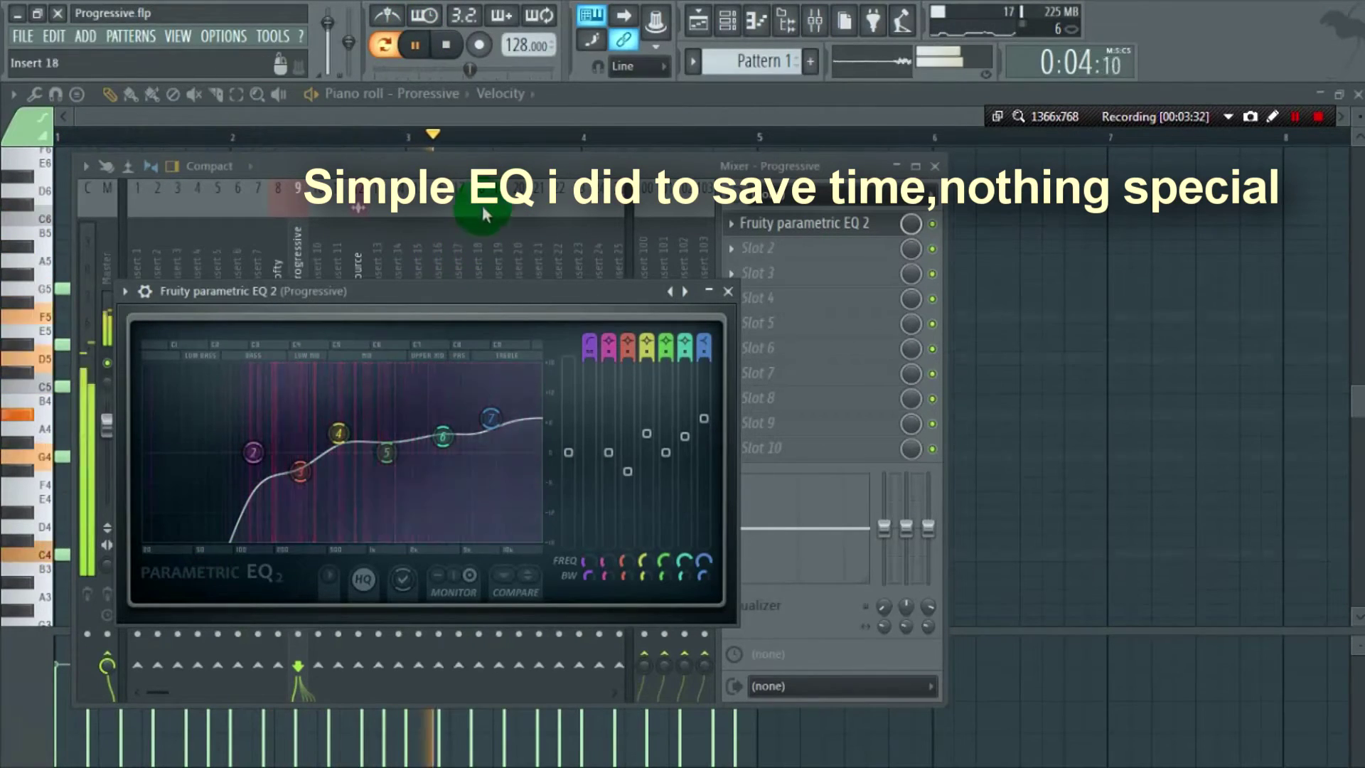
left_click(727, 290)
left_click(655, 170)
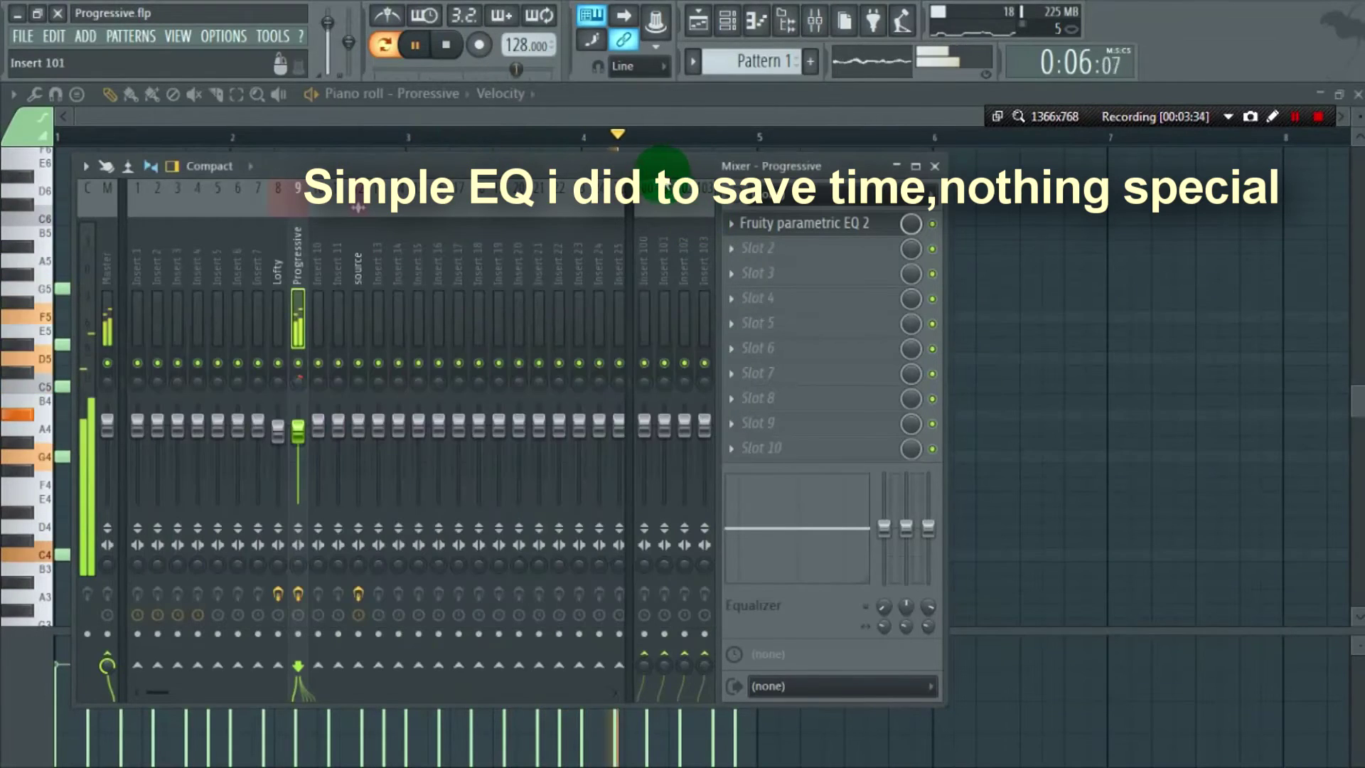
left_click(431, 60)
left_click(427, 51)
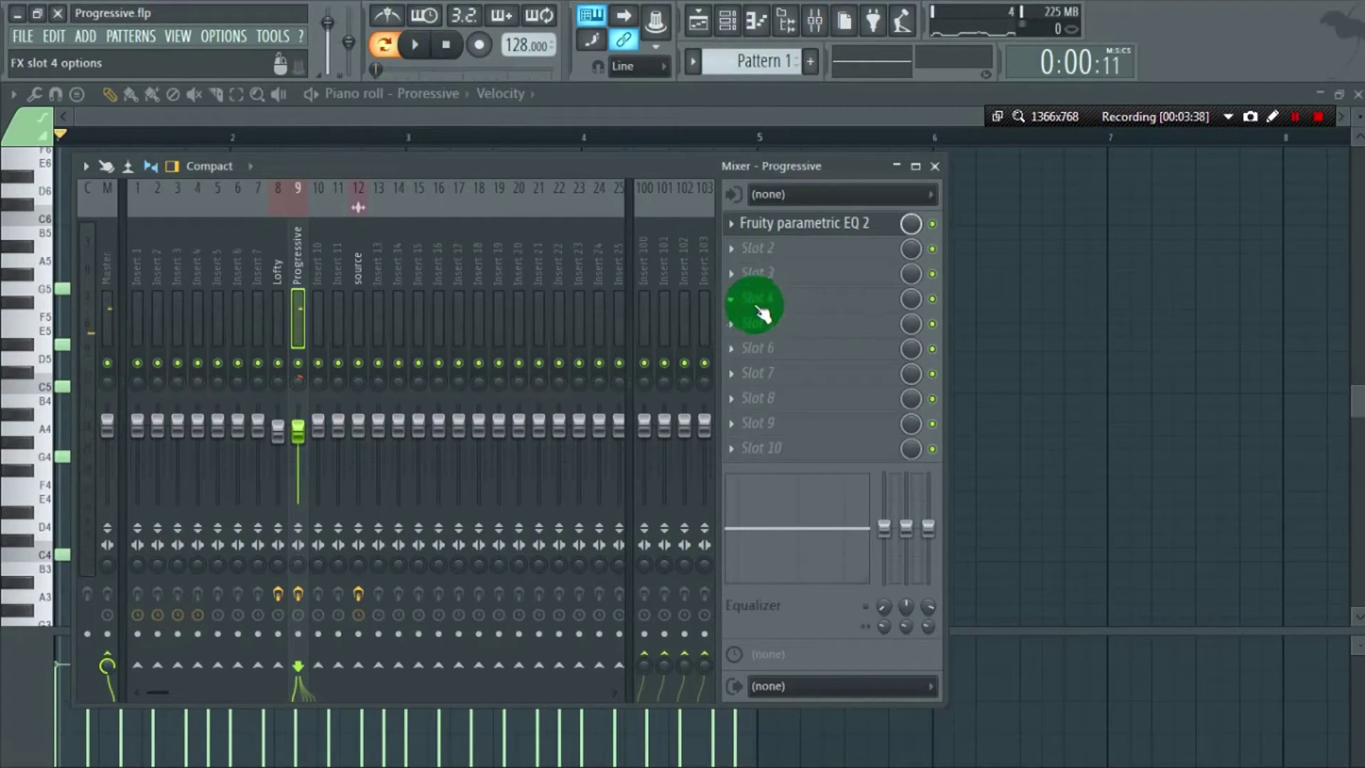
- Load TAL-Dub-3 into effect slot 3 of the Progressive mixer track and apply its Lunar Delay preset
left_click(732, 280)
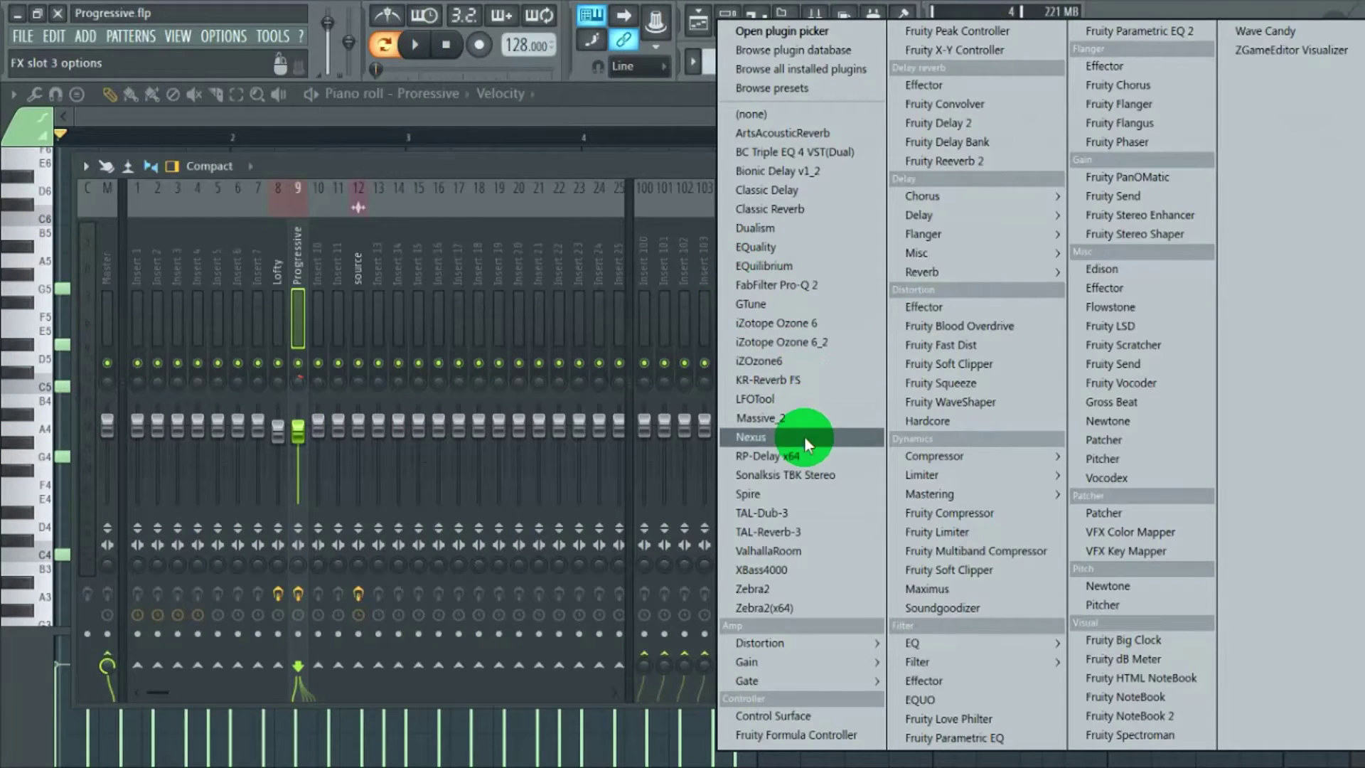
left_click(783, 512)
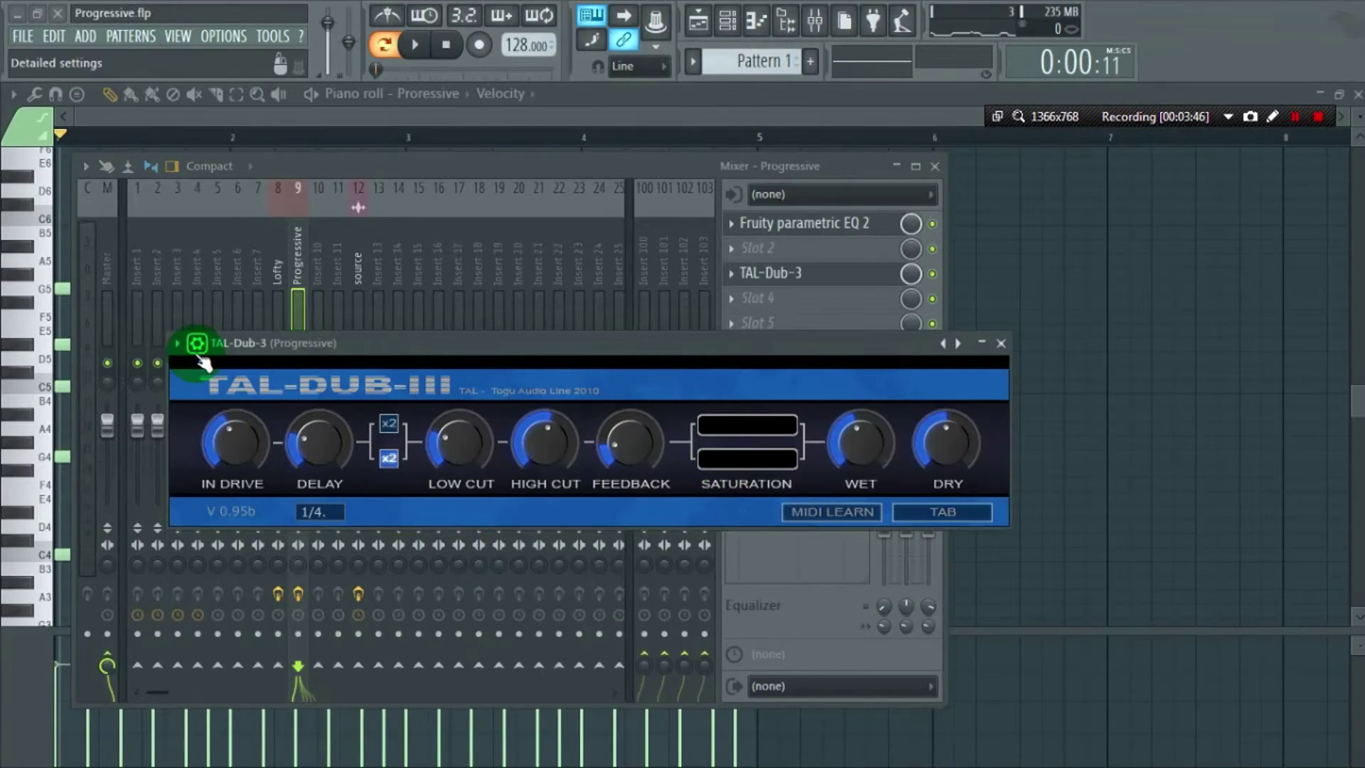
left_click(198, 347)
mouse_move(334, 402)
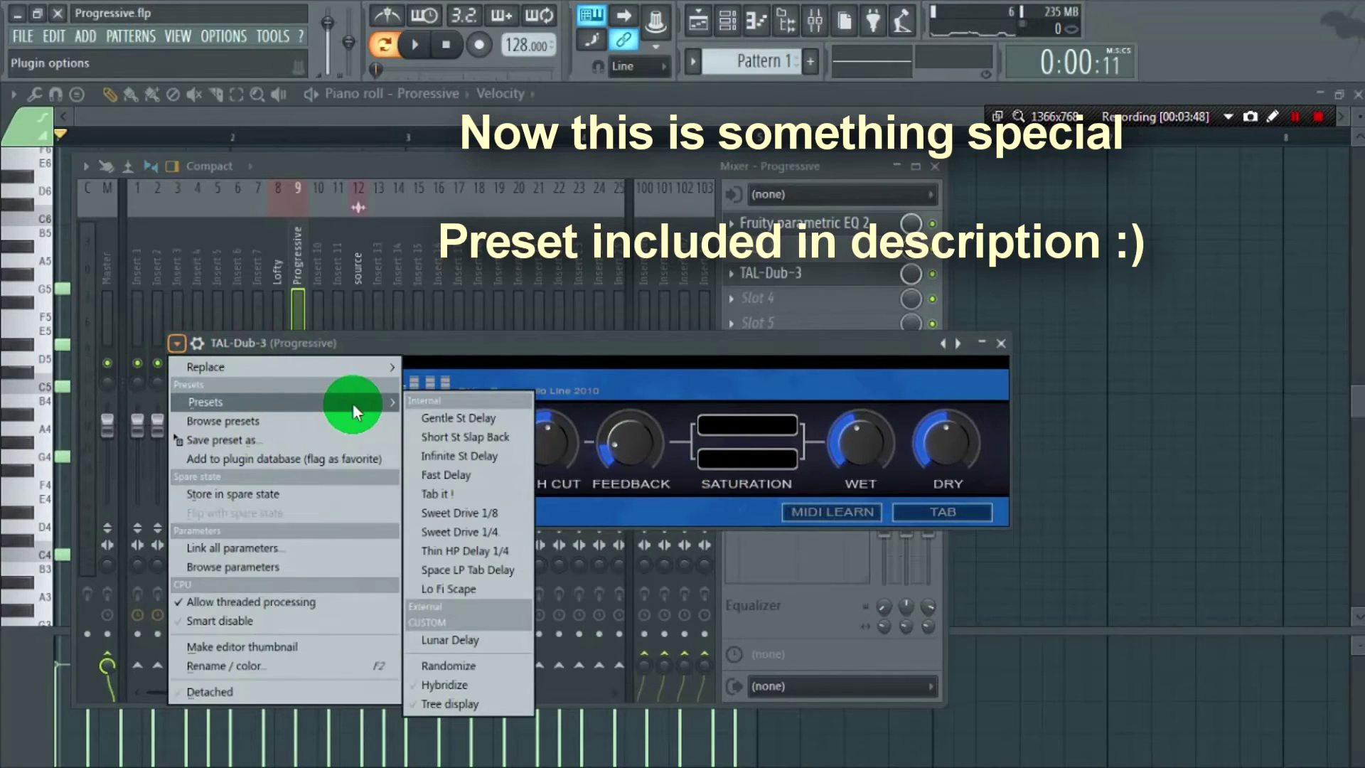
left_click(465, 637)
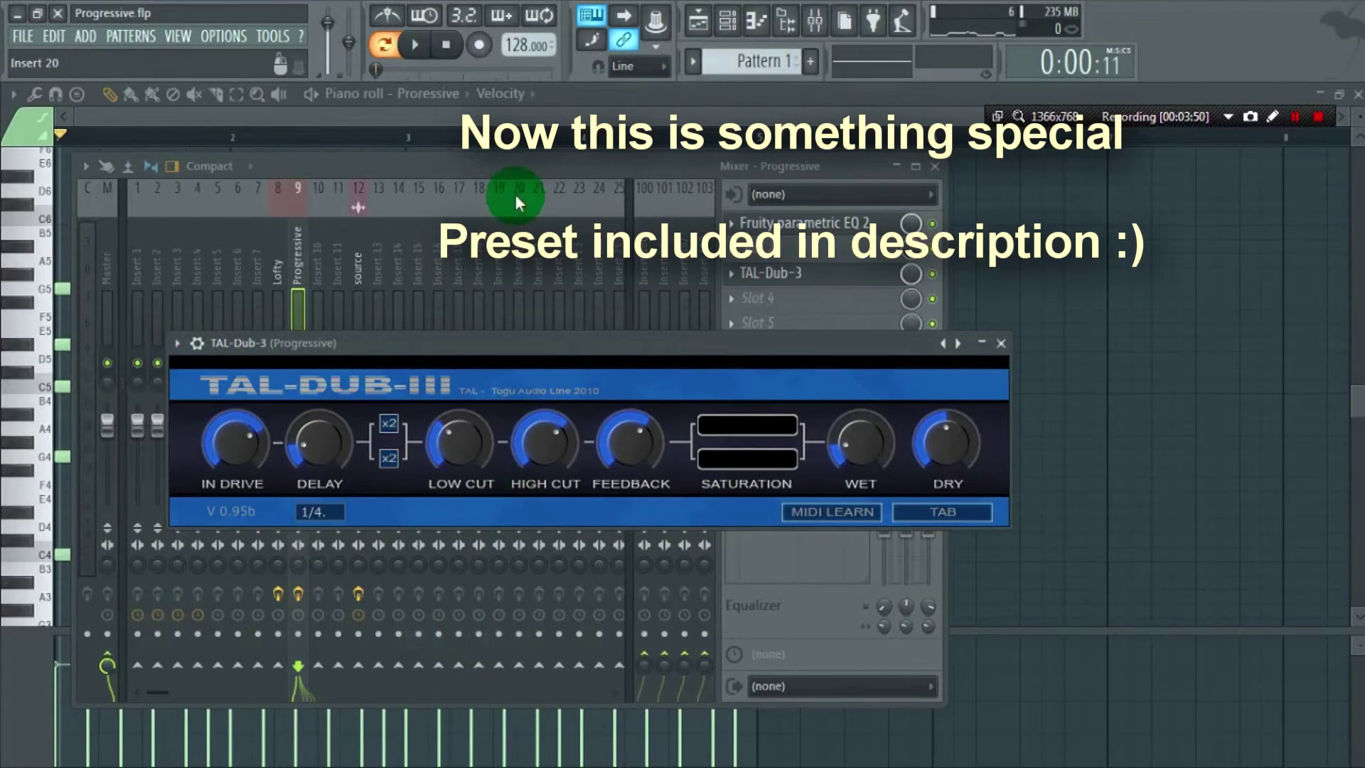
- Play the stab pattern to hear the delay effect, with the mixer in front, and pause it
left_click(471, 160)
left_click(415, 45)
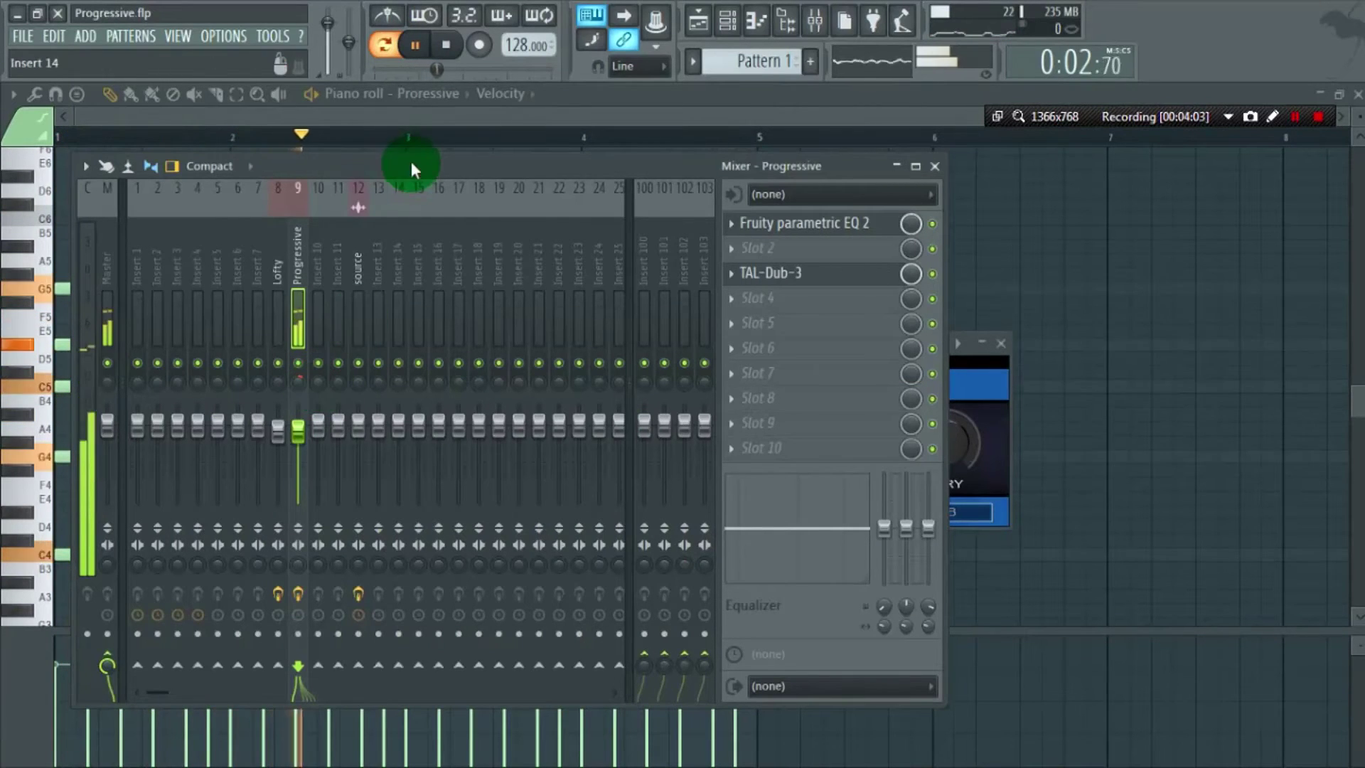
left_click(420, 48)
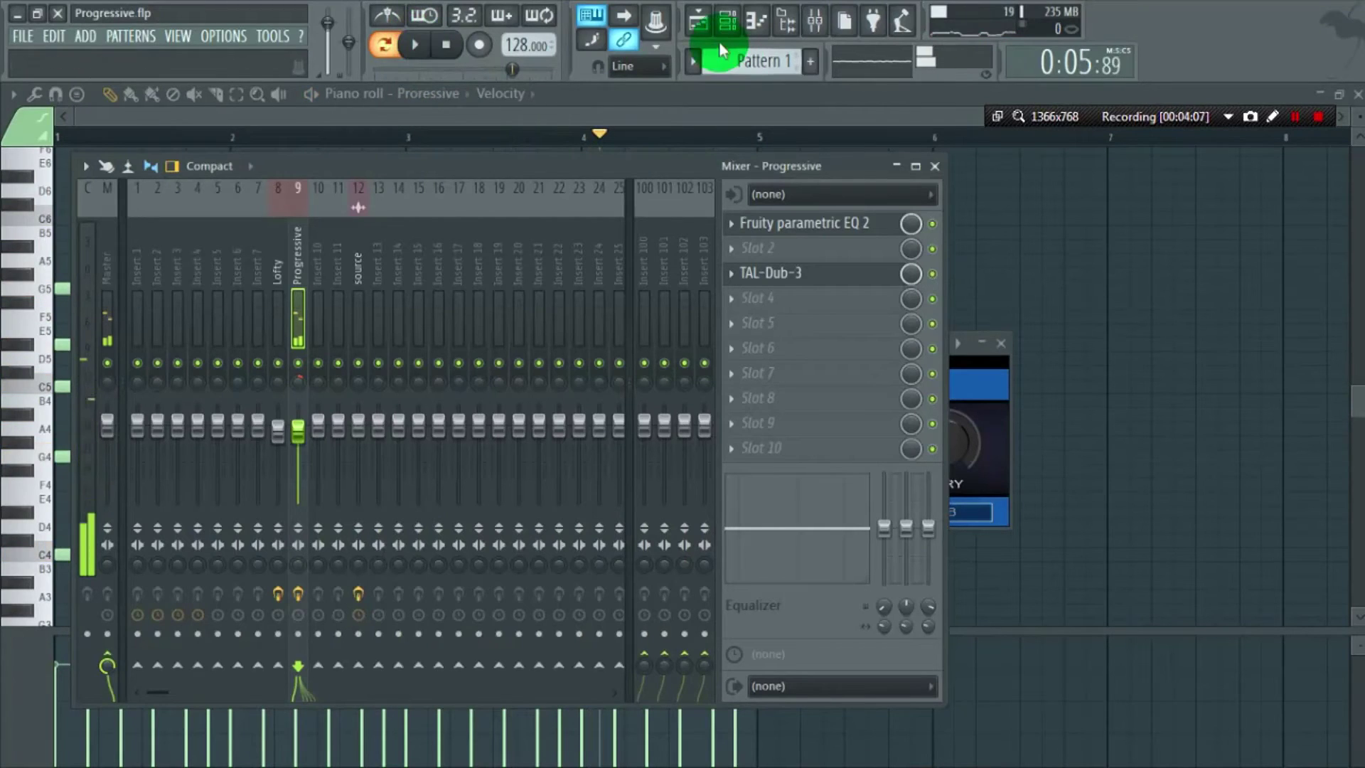
- Place Pattern 1 at bar 1 of Track 1 in the playlist and unmute tracks 2 and 4
left_click(699, 24)
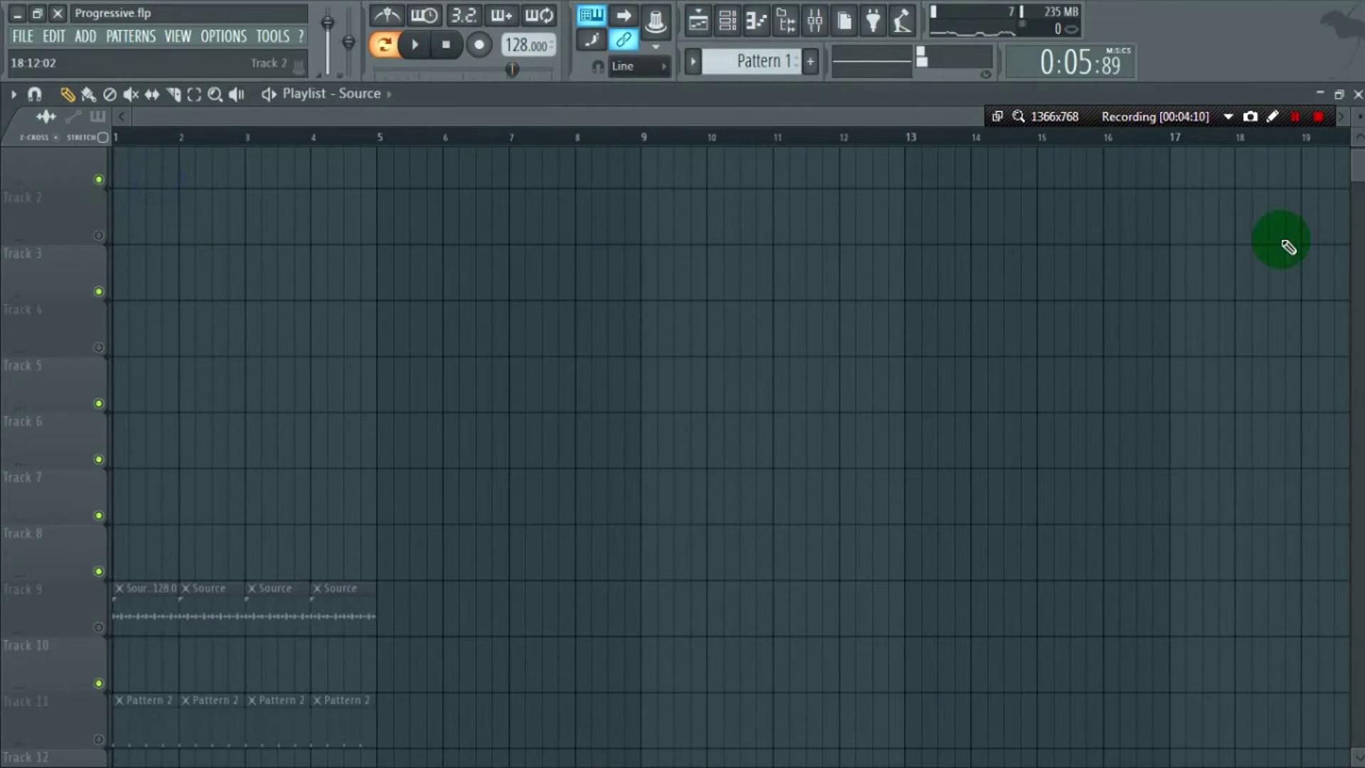
left_click(1360, 134)
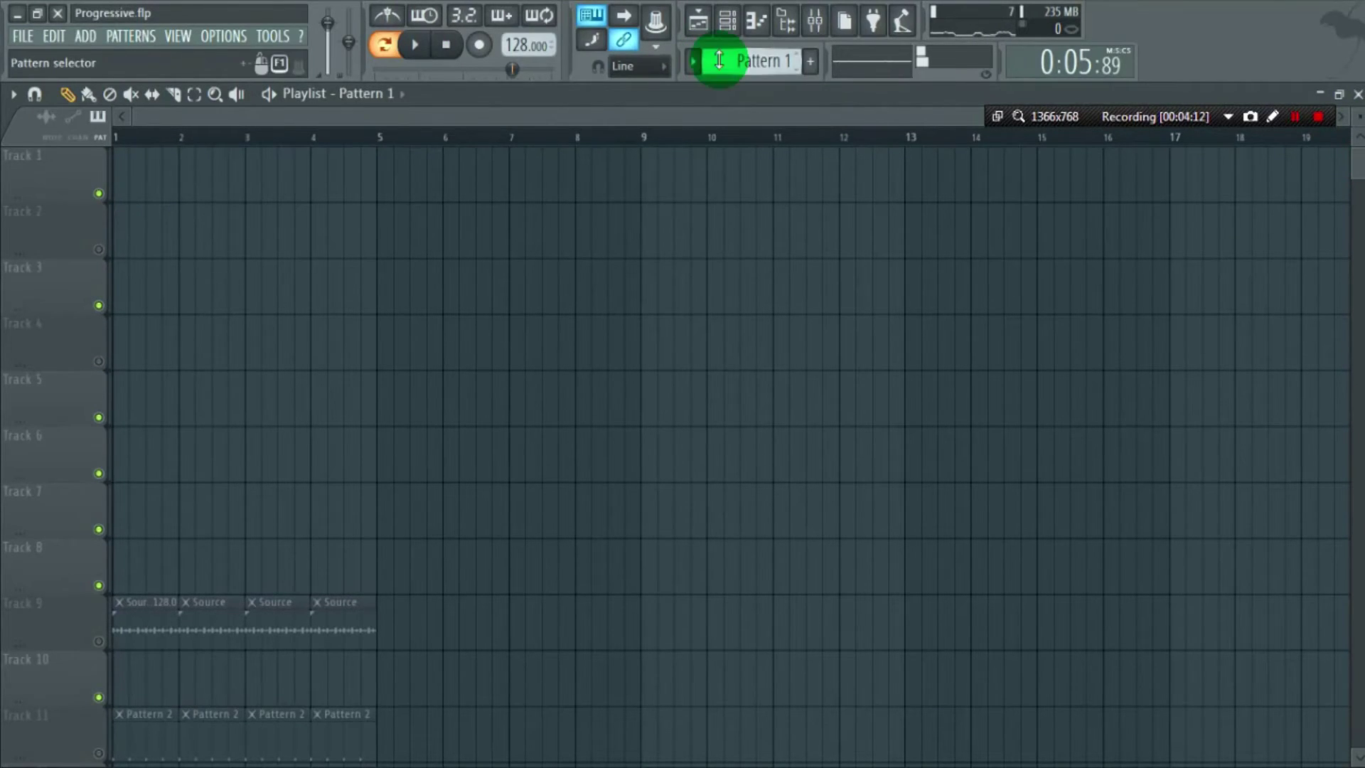
left_click(118, 189)
left_click(99, 249)
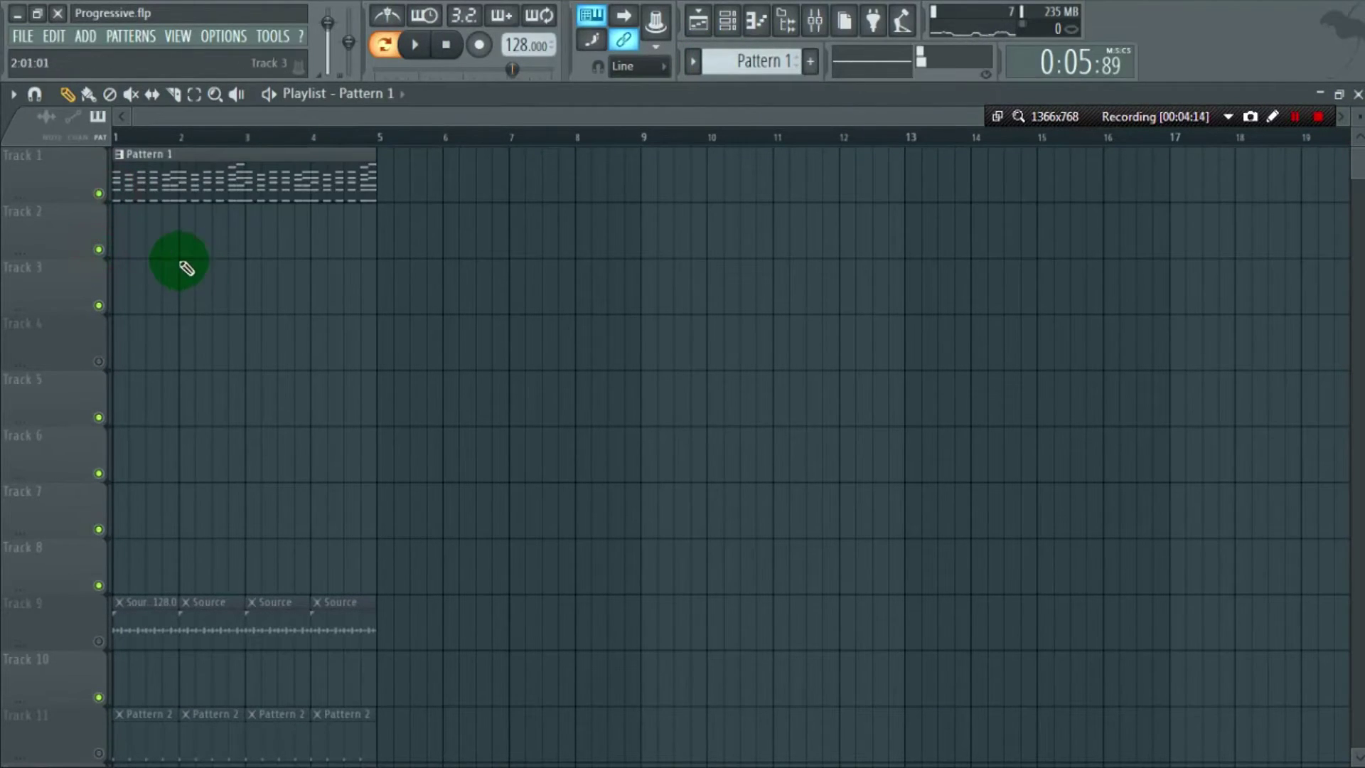
left_click(102, 359)
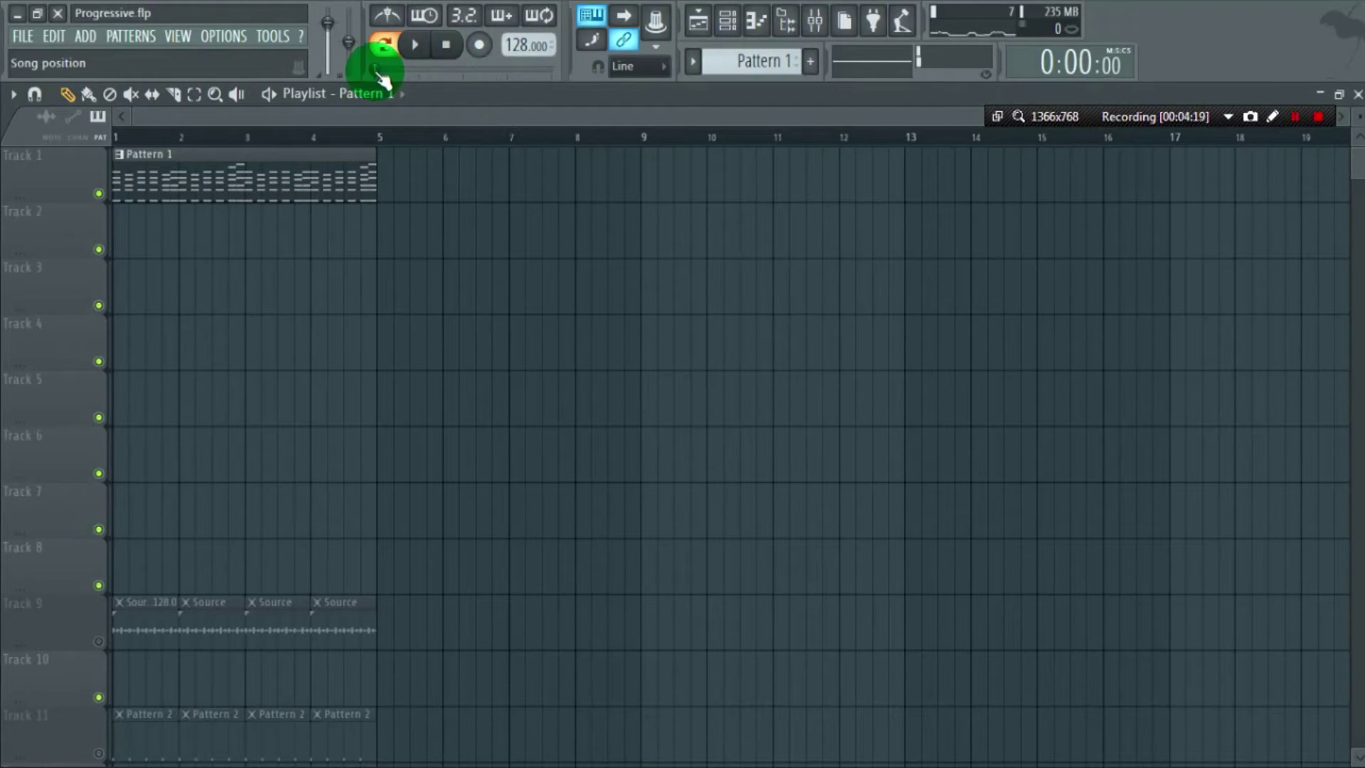
- Open the Lofty channel's piano roll for Pattern 1 and mute the Progressive stab channel in the channel rack
left_click(724, 23)
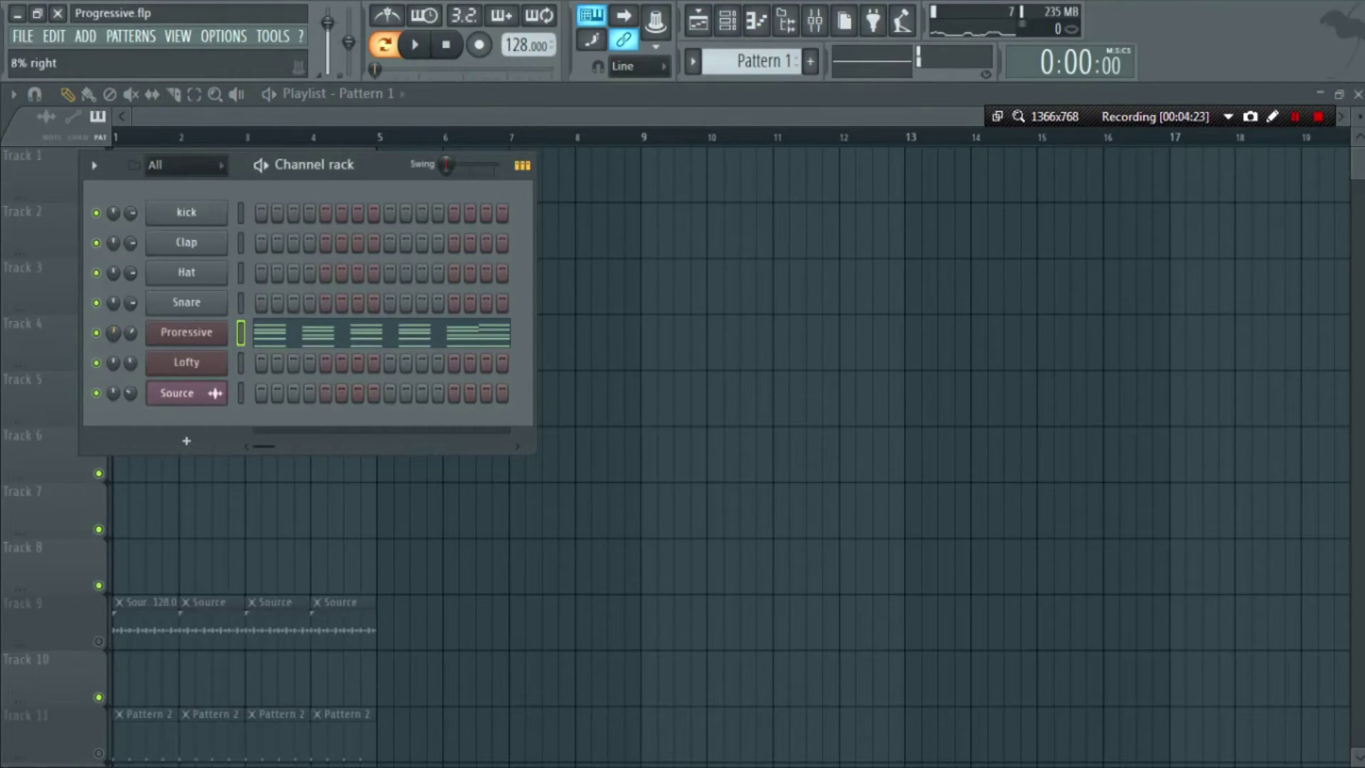
right_click(171, 370)
left_click(249, 364)
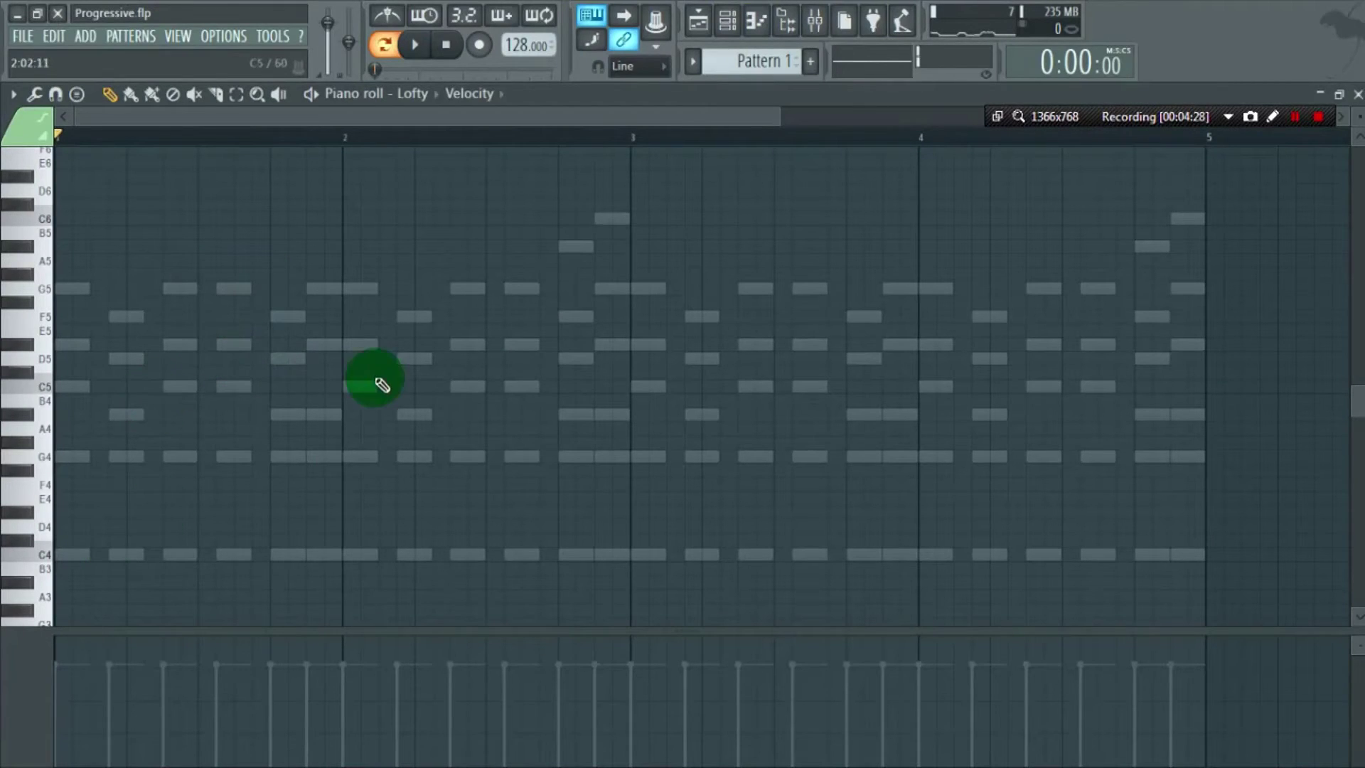
left_click(728, 32)
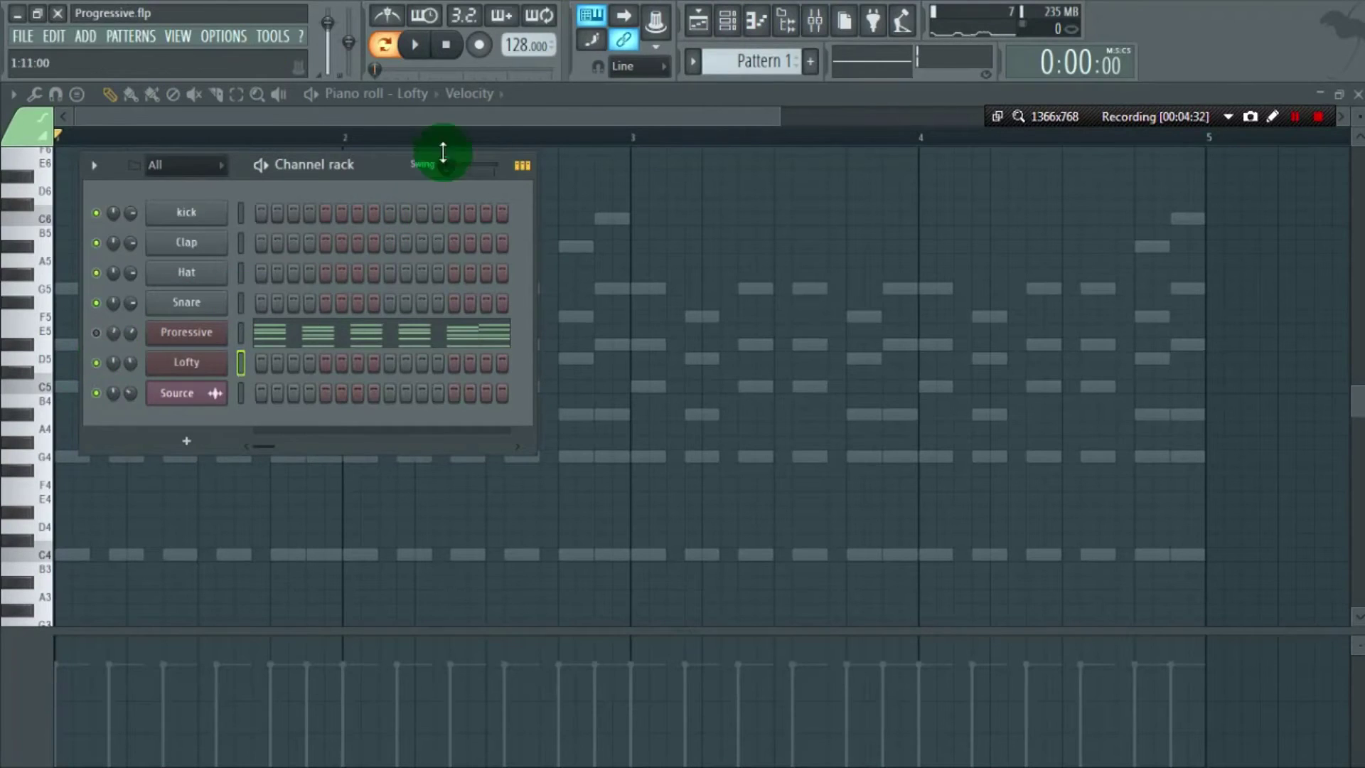
left_click(465, 119)
- Start the Lofty arp in bar 1 with one-step notes: G4 on step 1, G5 on step 3 and G4 on step 6
left_click_drag(772, 129, 300, 125)
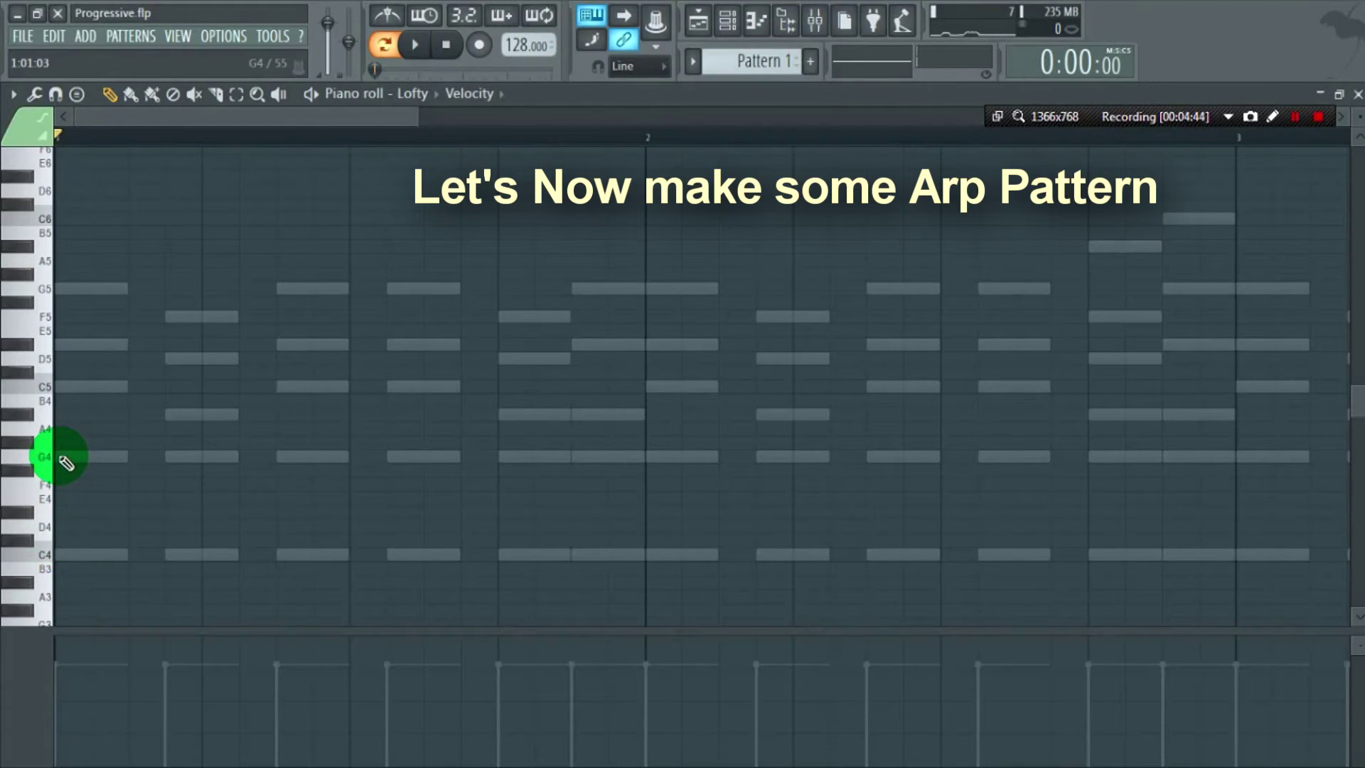
left_click_drag(420, 125, 459, 129)
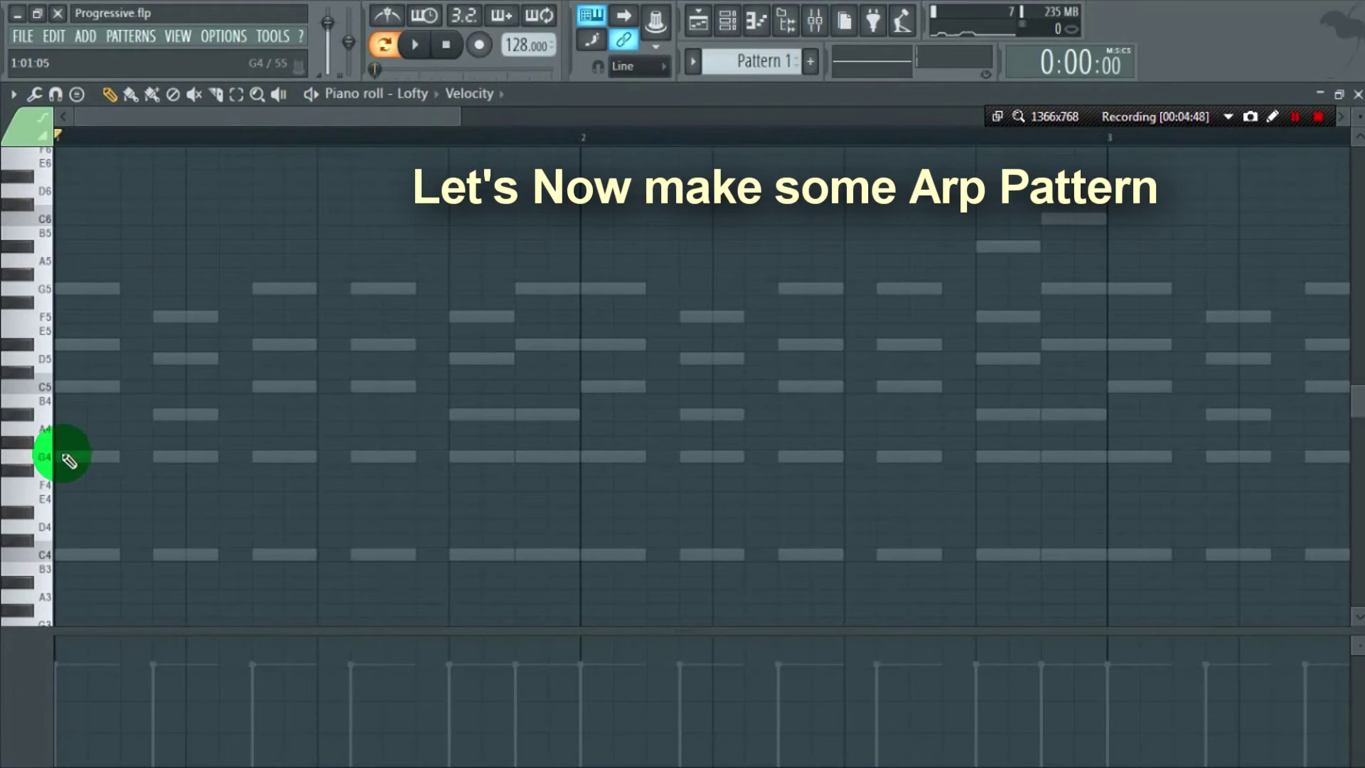
left_click(69, 460)
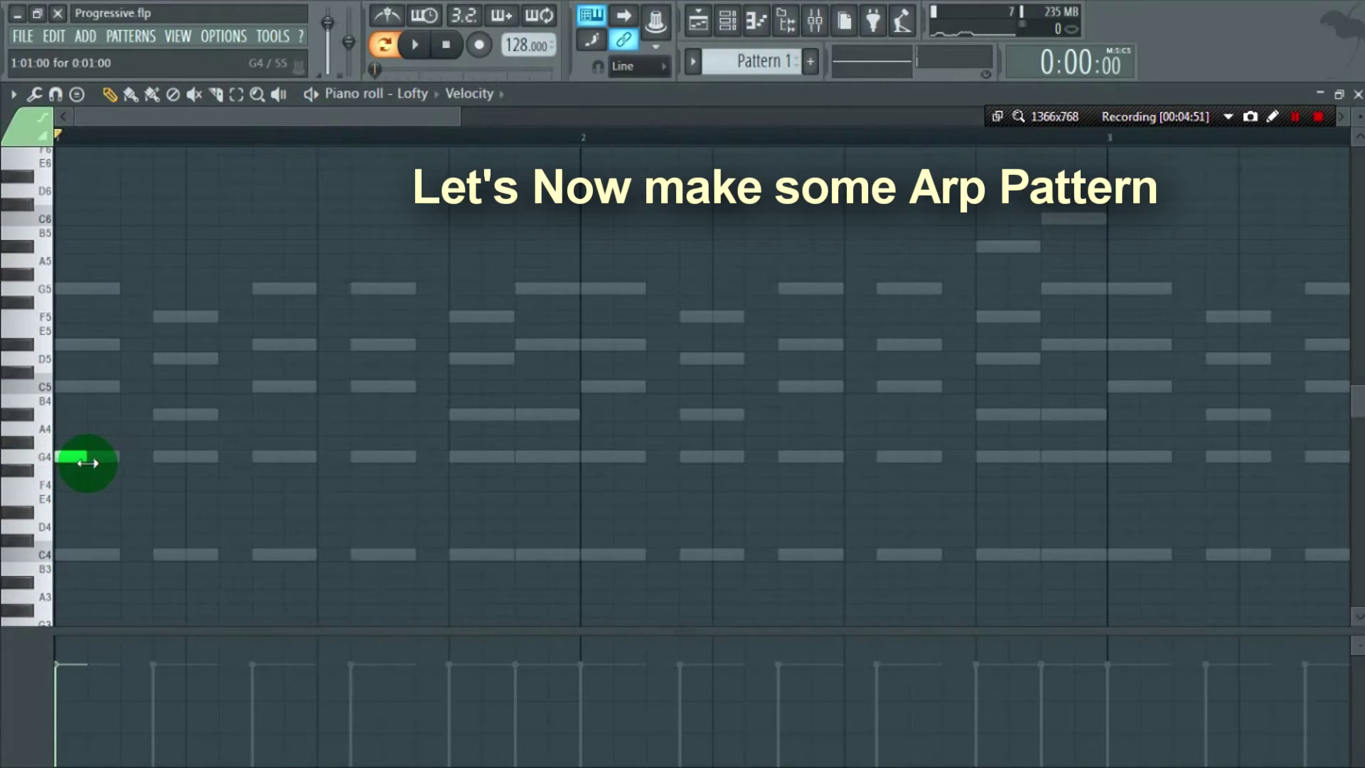
left_click_drag(88, 463, 88, 464)
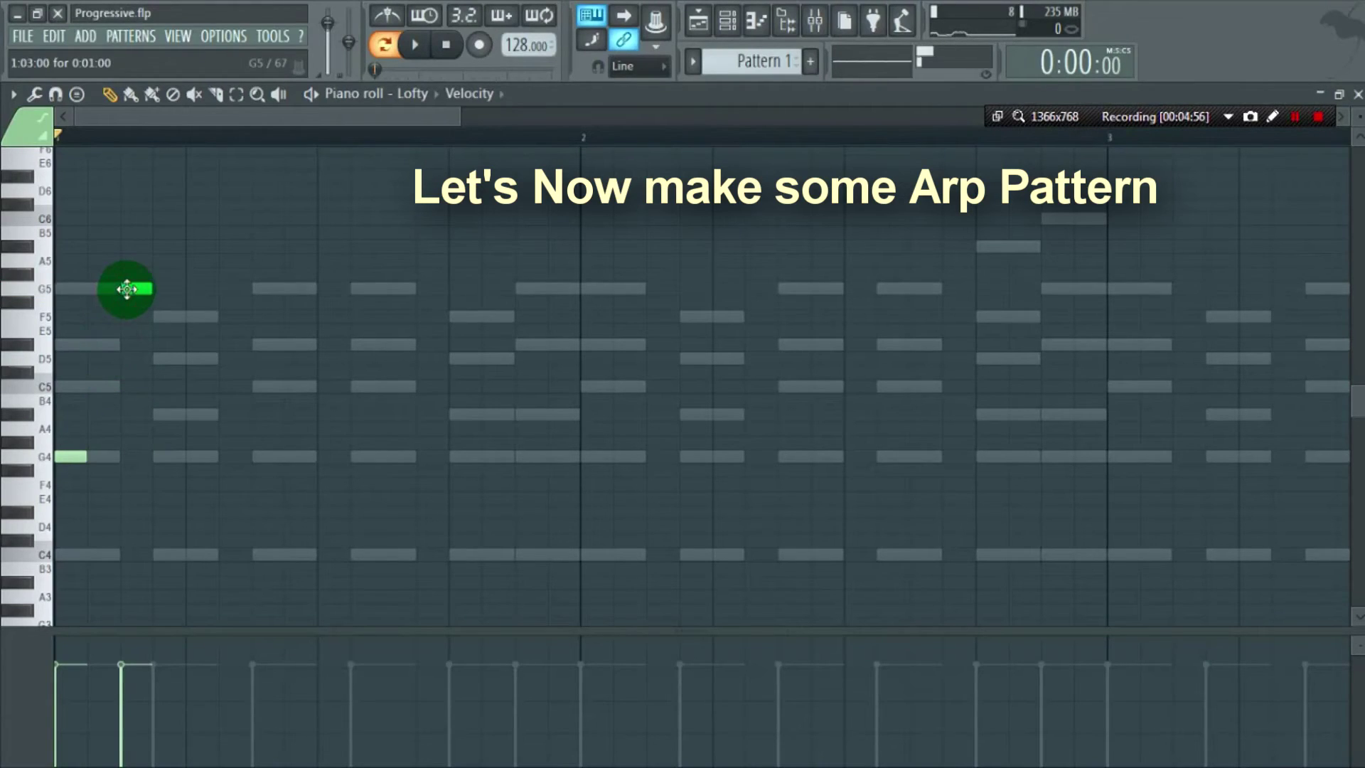
left_click_drag(127, 291, 127, 290)
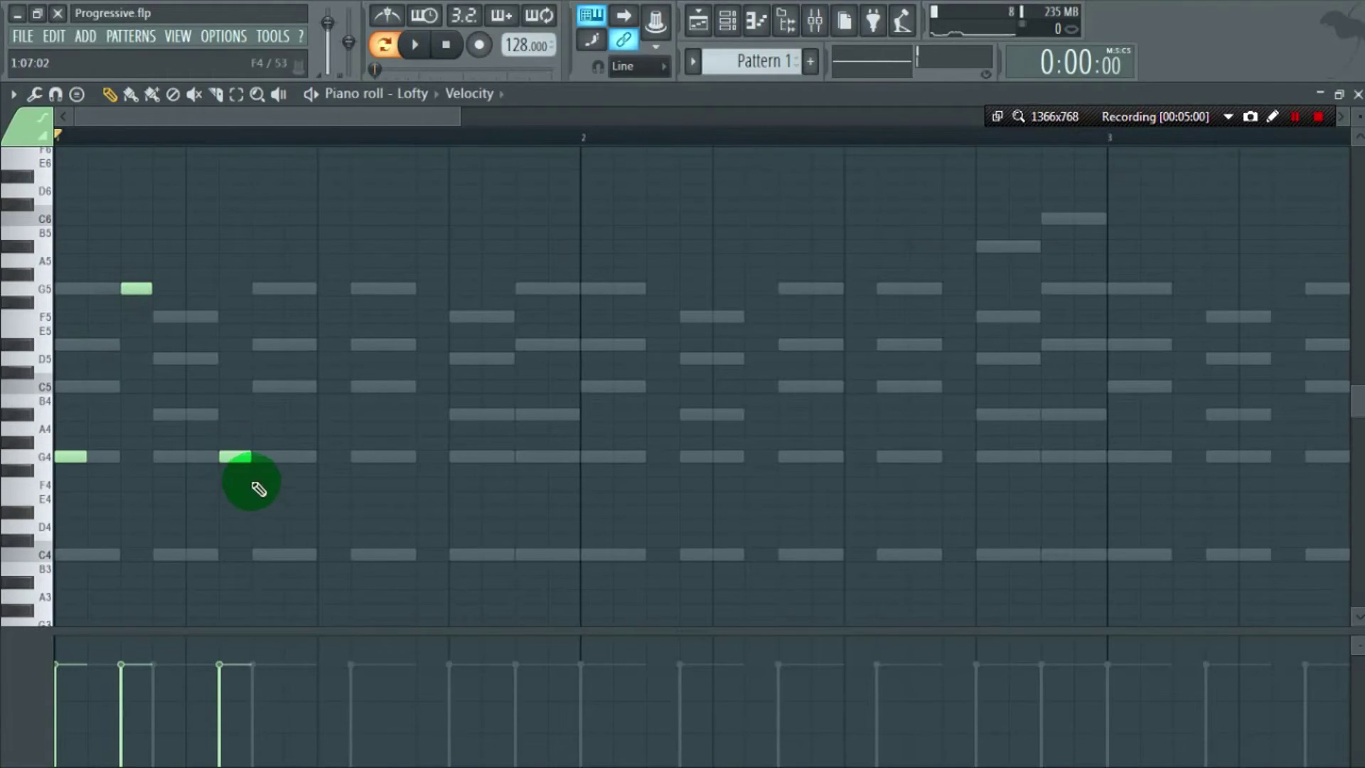
- Play the first three Lofty notes, toggling between pattern and song mode, and pause playback
left_click(414, 45)
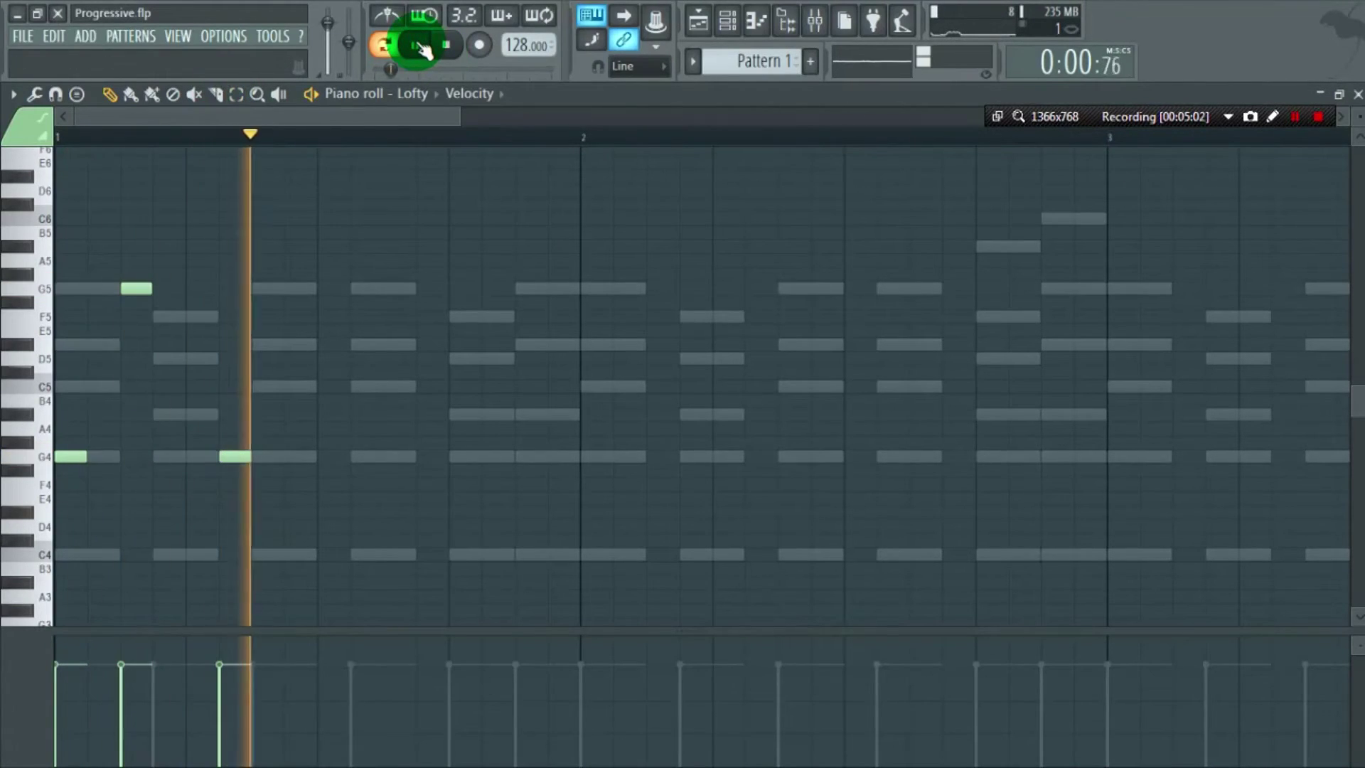
left_click(388, 49)
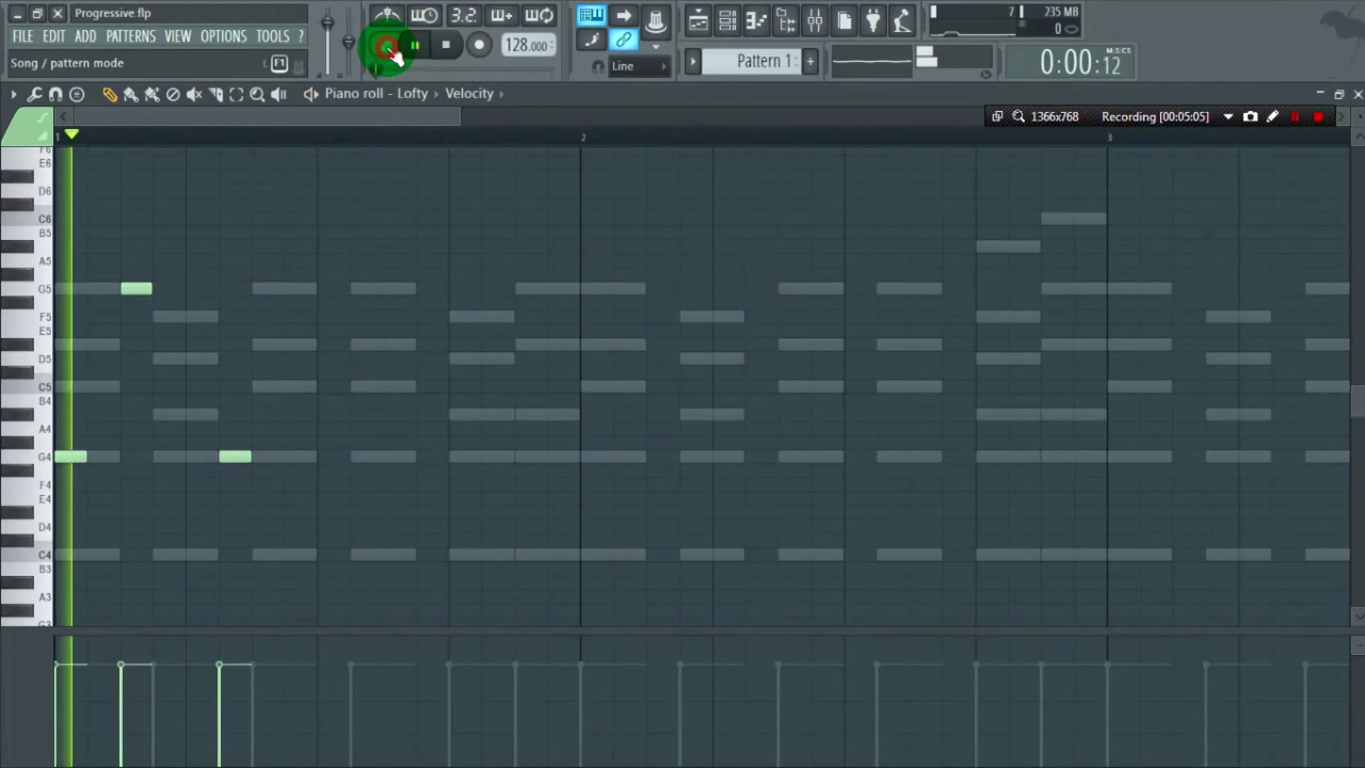
left_click(389, 50)
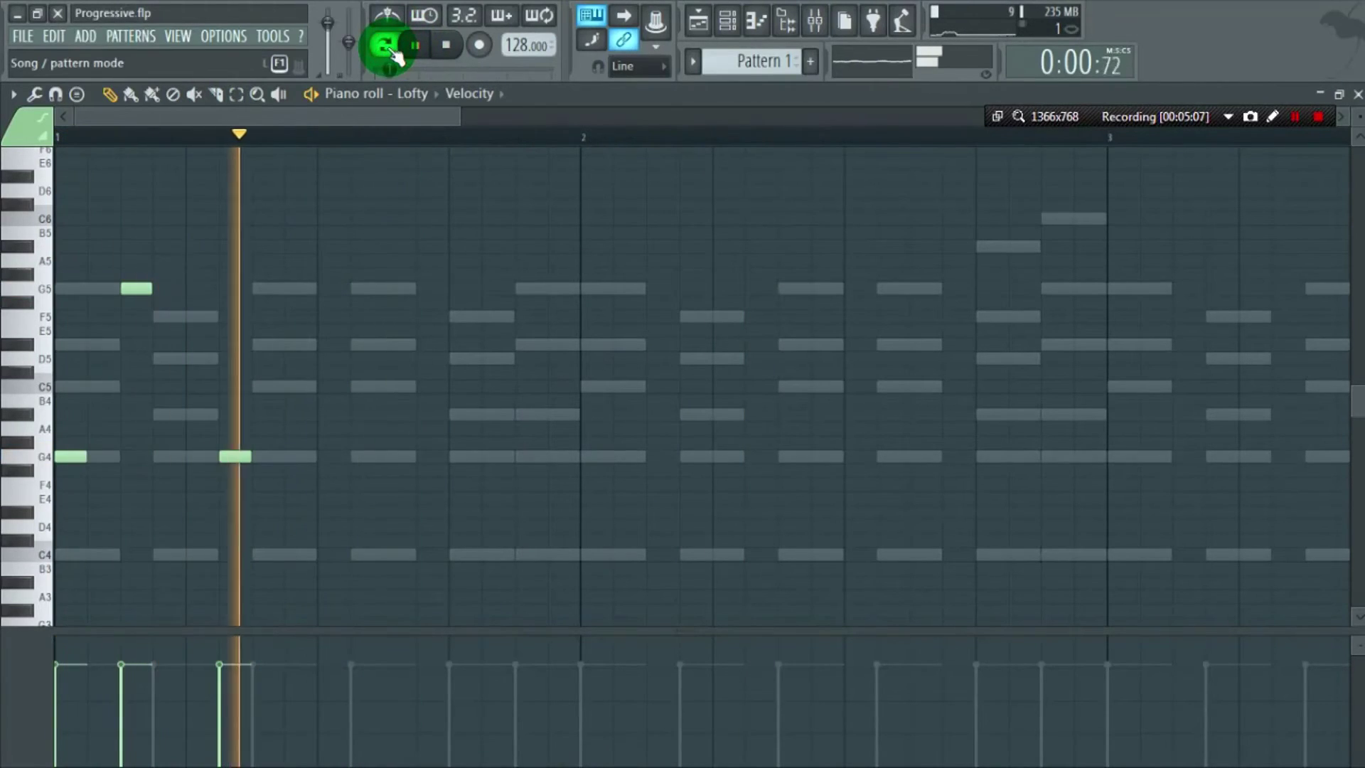
left_click(388, 49)
left_click(414, 46)
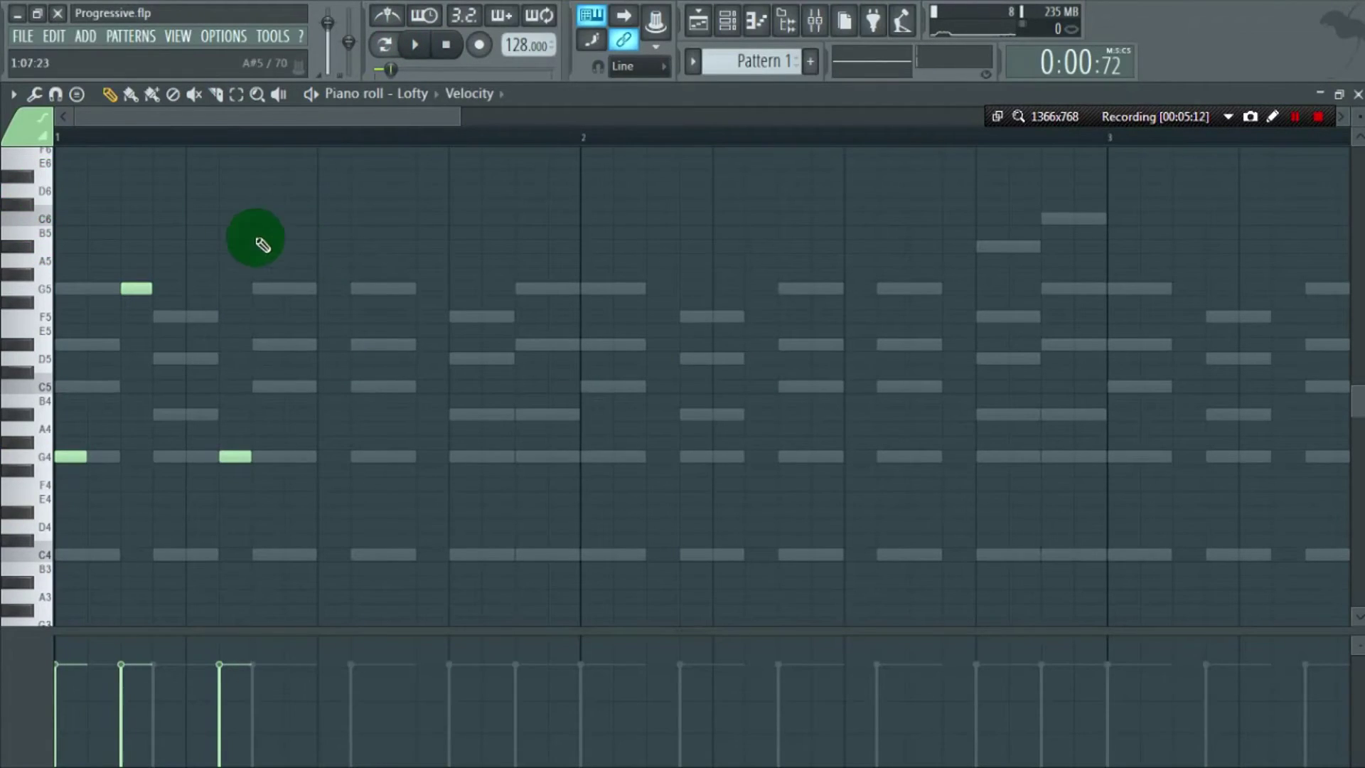
- Add D6, C6, A#5, G5 and A#5 on steps 7, 8, 10, 12 and 15 of bar 1, and play the arp in pattern mode
left_click(290, 223)
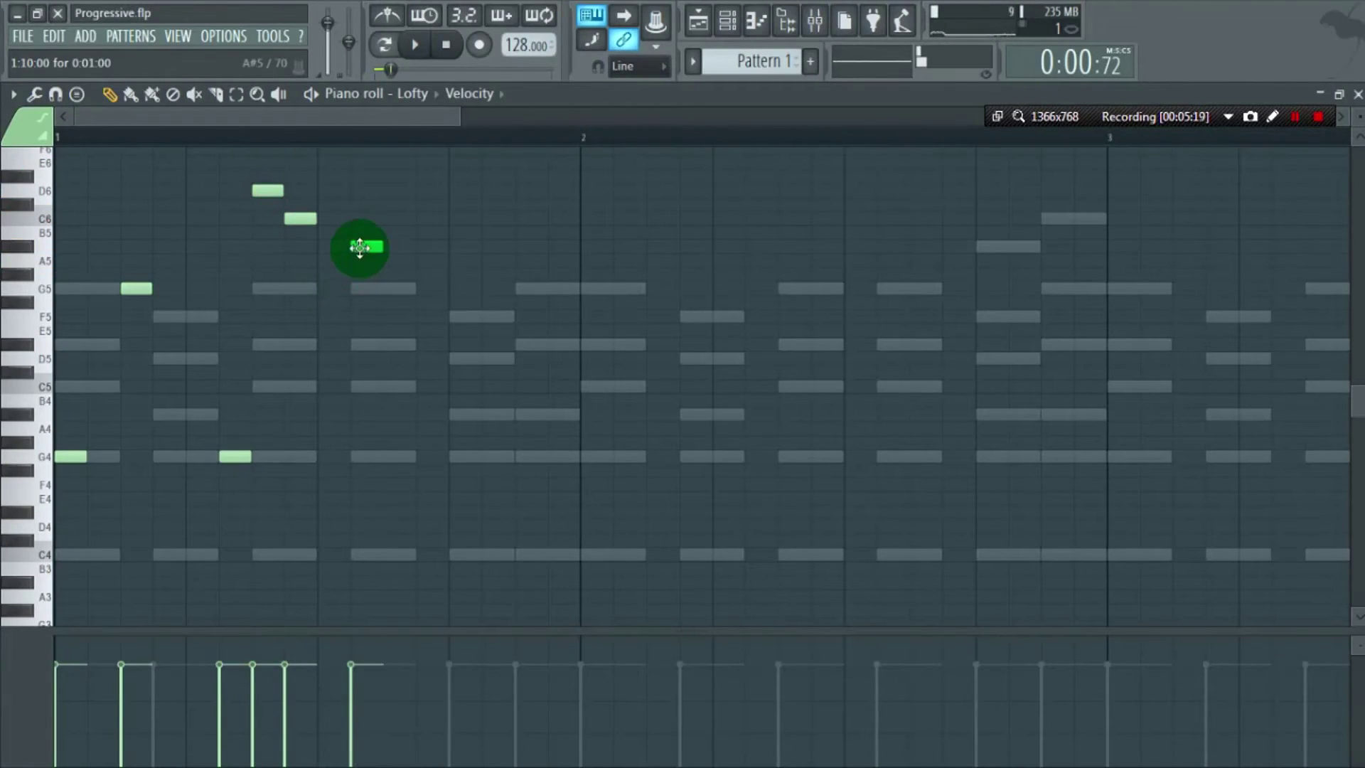
left_click(400, 295)
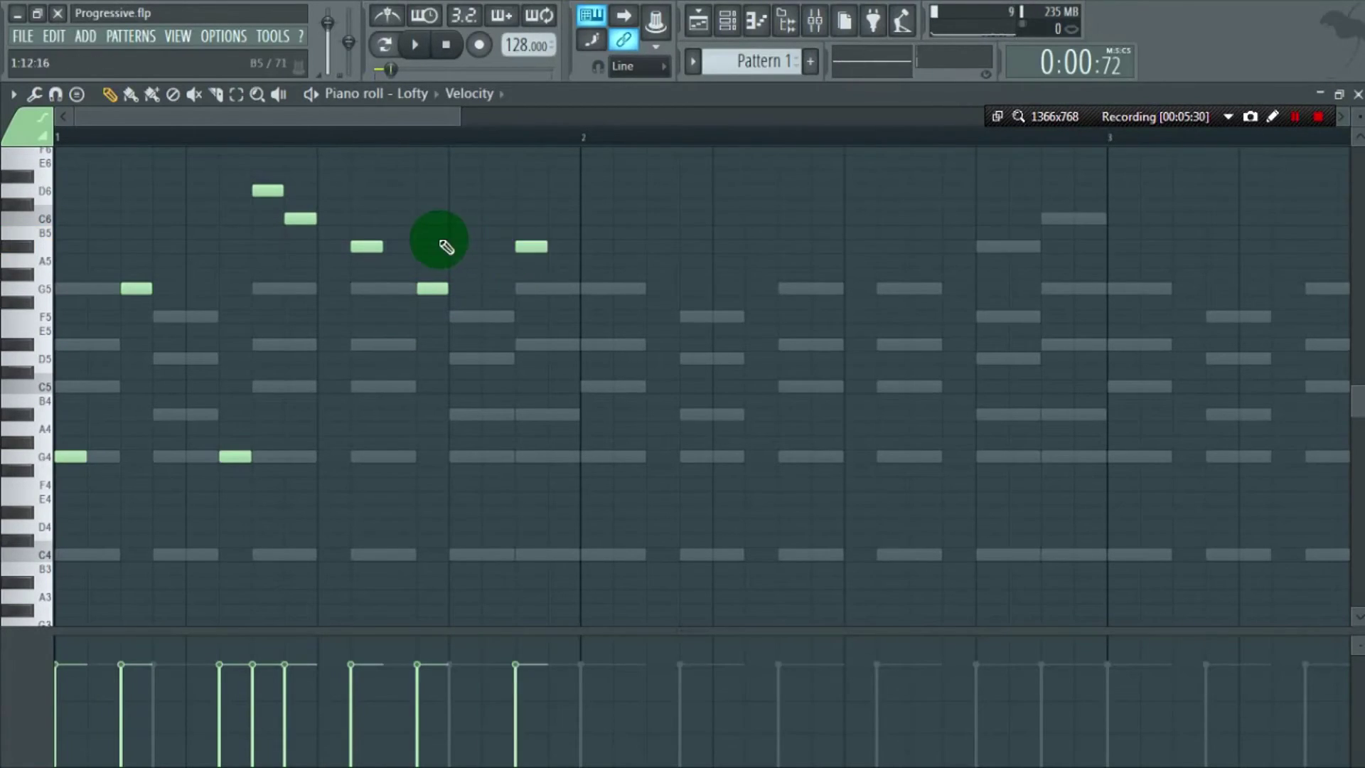
left_click(284, 91)
left_click_drag(458, 118, 713, 114)
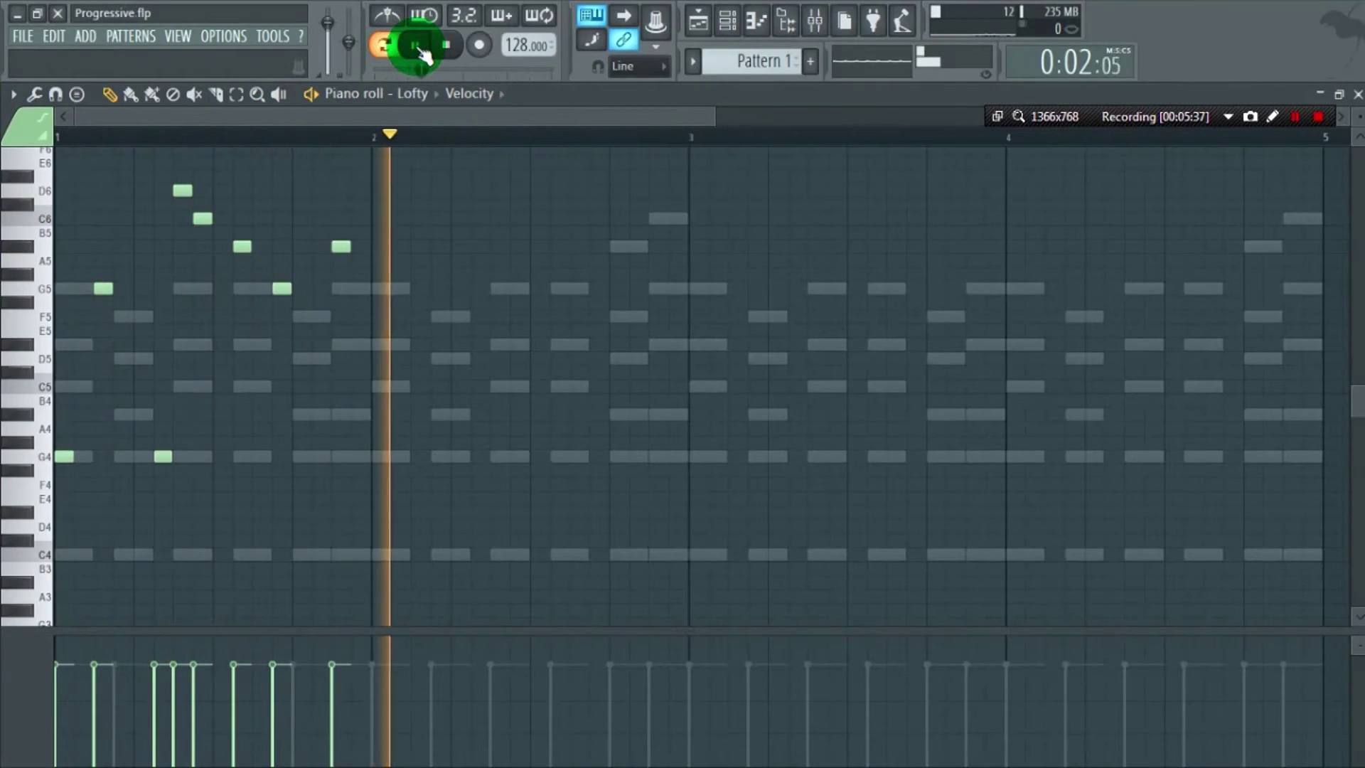
left_click(58, 136)
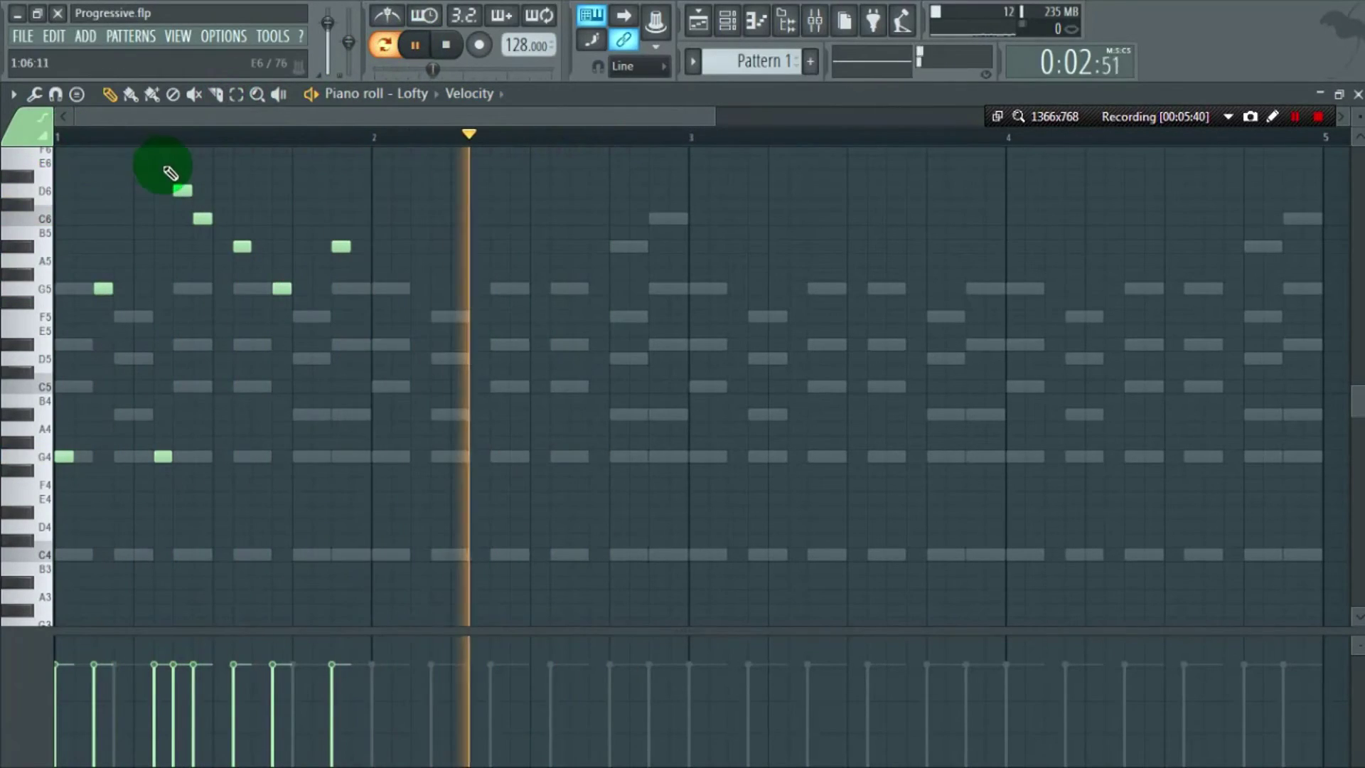
left_click(415, 44)
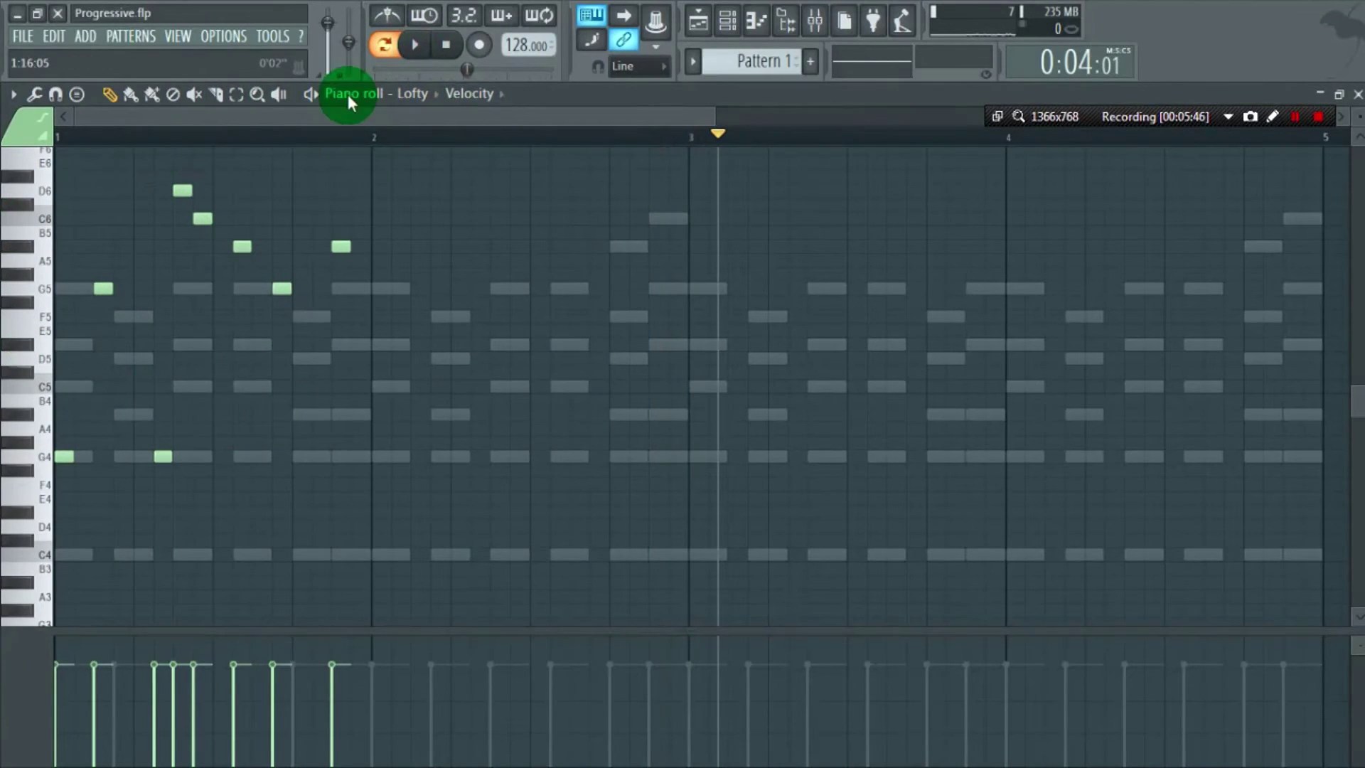
- Duplicate the bar 1 Lofty arp so it fills bars 2 to 4, and play the pattern from the start
key("ctrl+a")
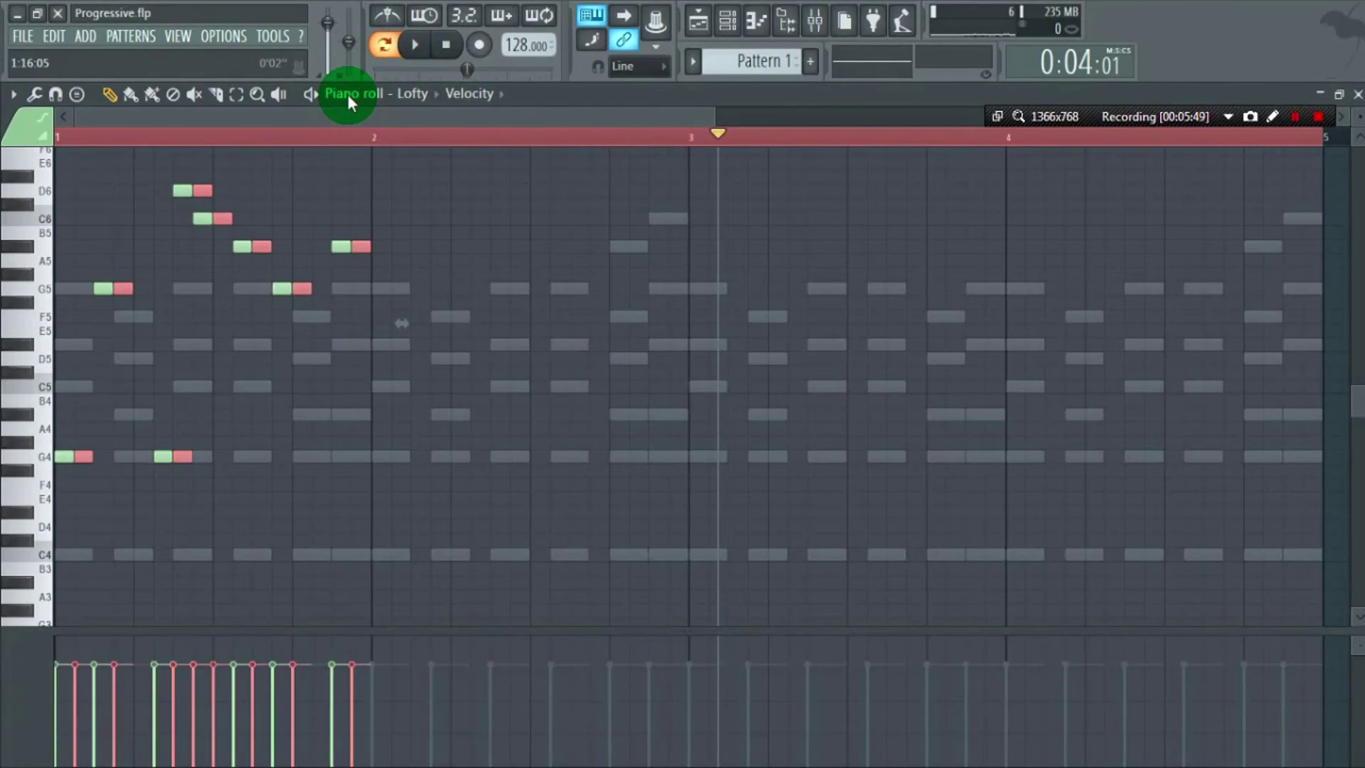
left_click_drag(107, 290, 415, 296)
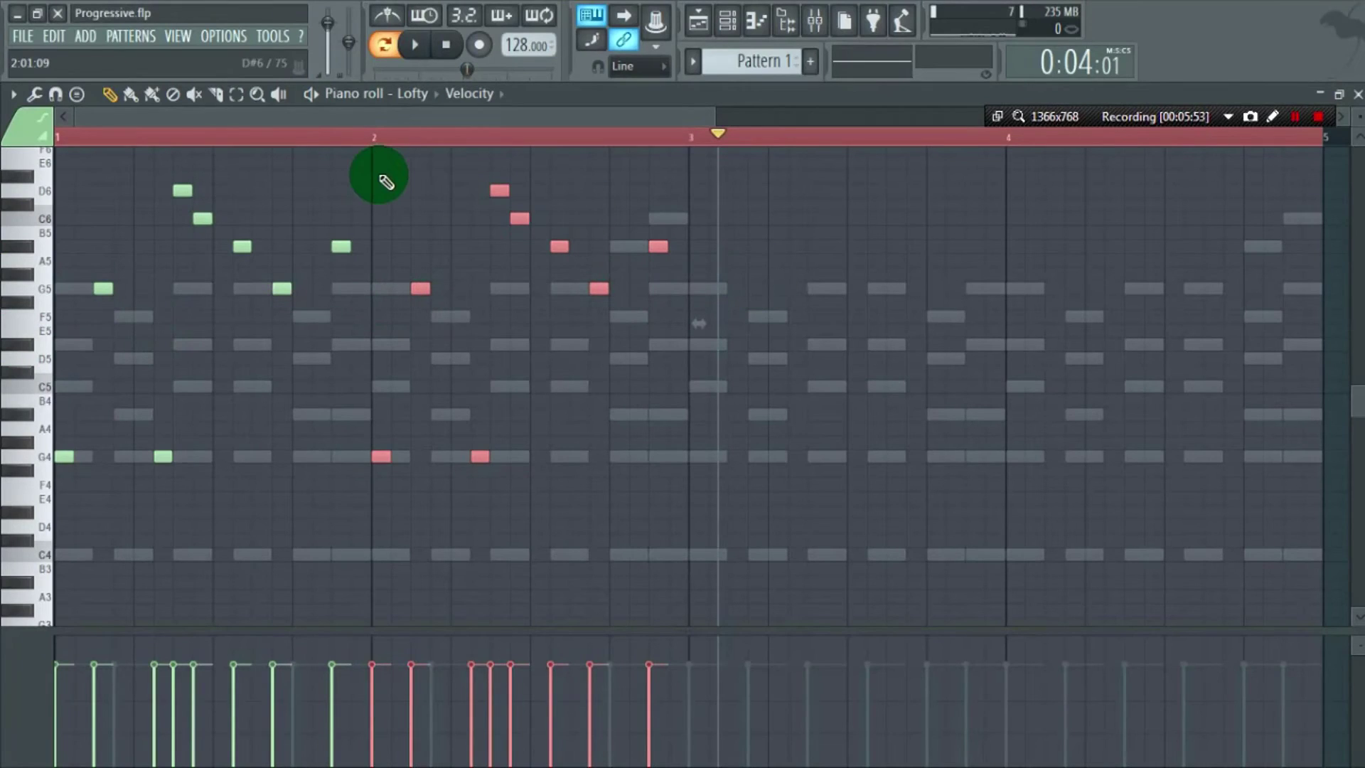
key("ctrl+a")
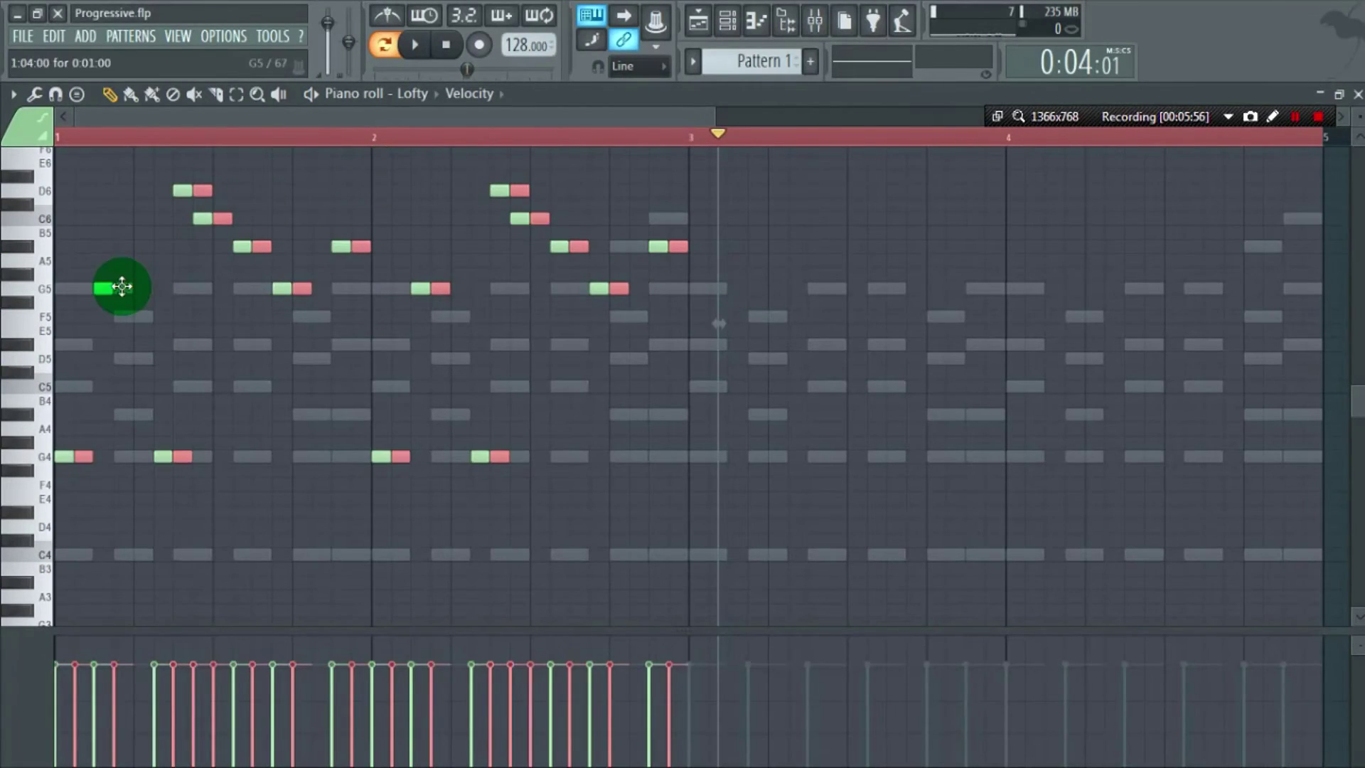
left_click_drag(122, 287, 738, 282)
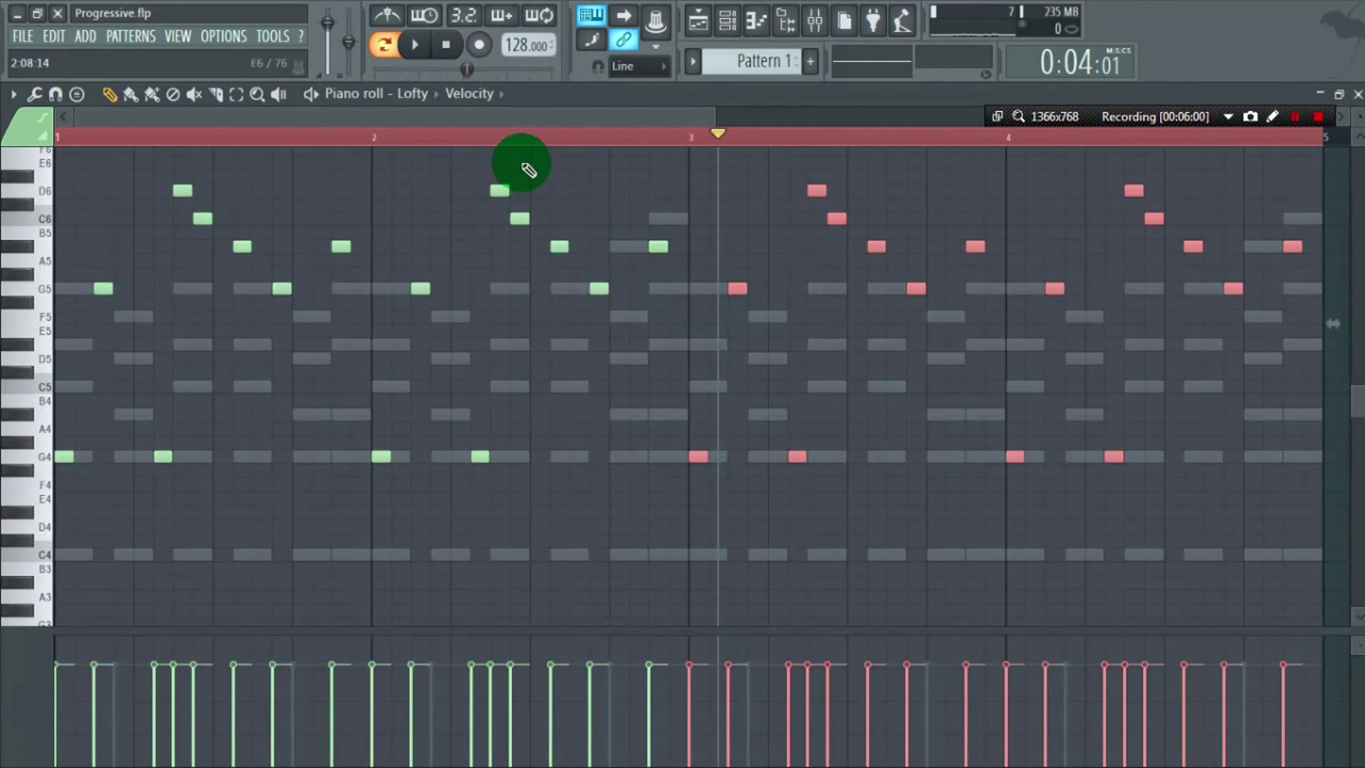
double_click(500, 135)
left_click_drag(440, 71, 375, 70)
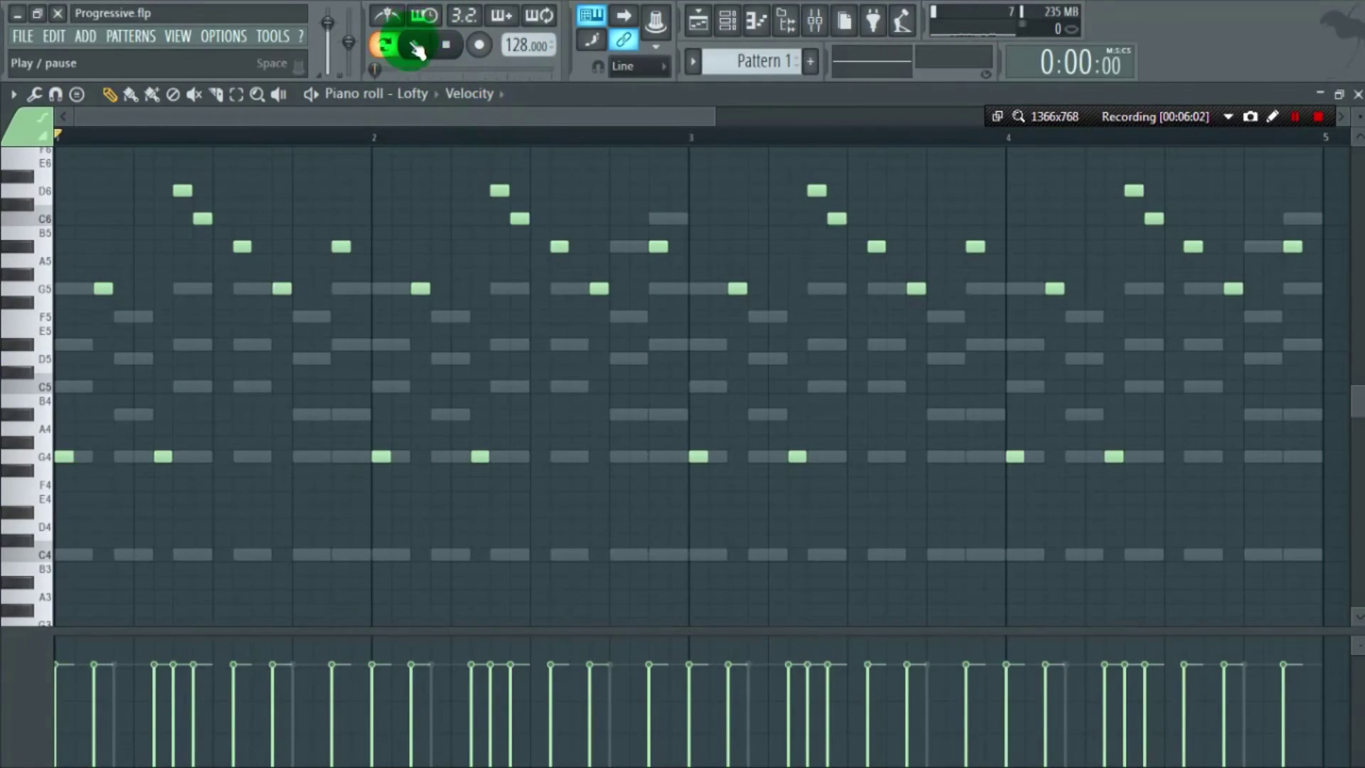
left_click(415, 47)
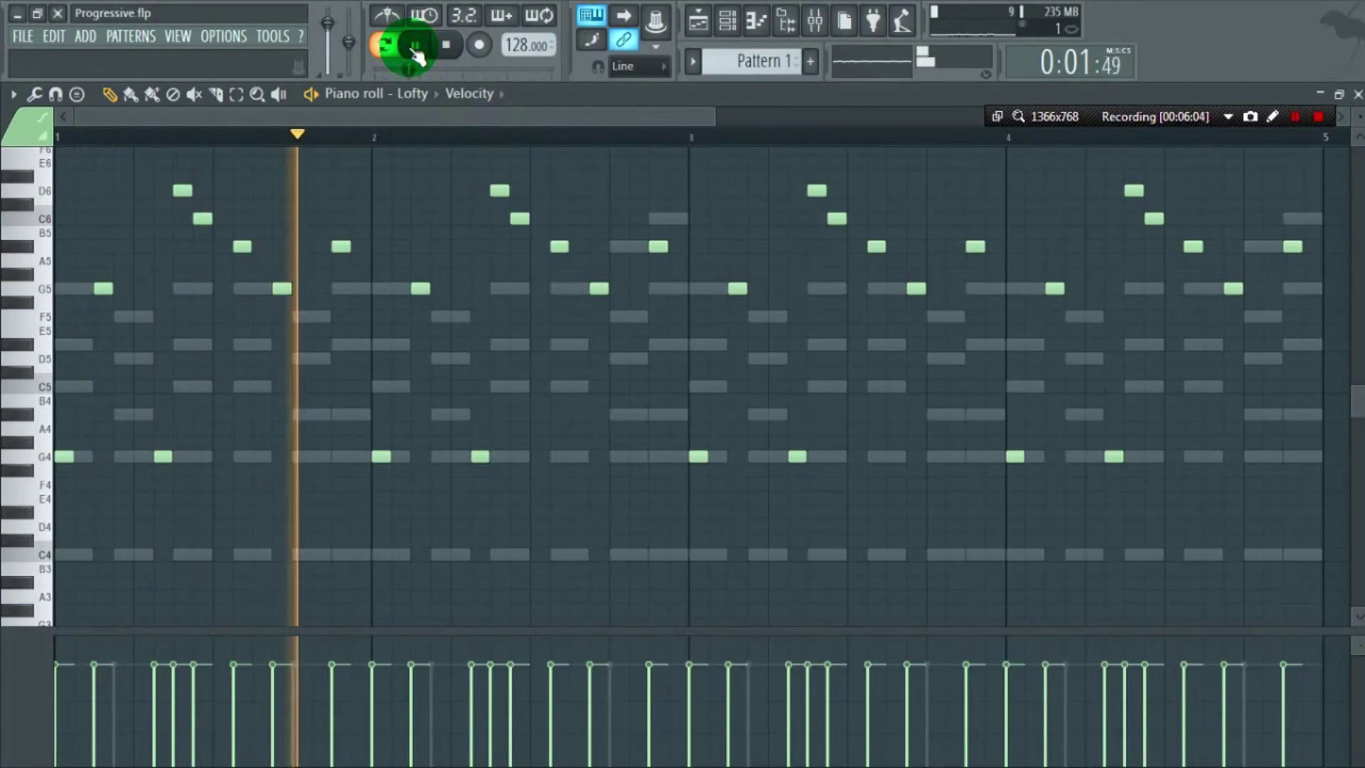
- Unmute the Progressive stab channel and pan the Lofty channel to the left, then switch to song mode with playback stopped
left_click(727, 23)
left_click(96, 332)
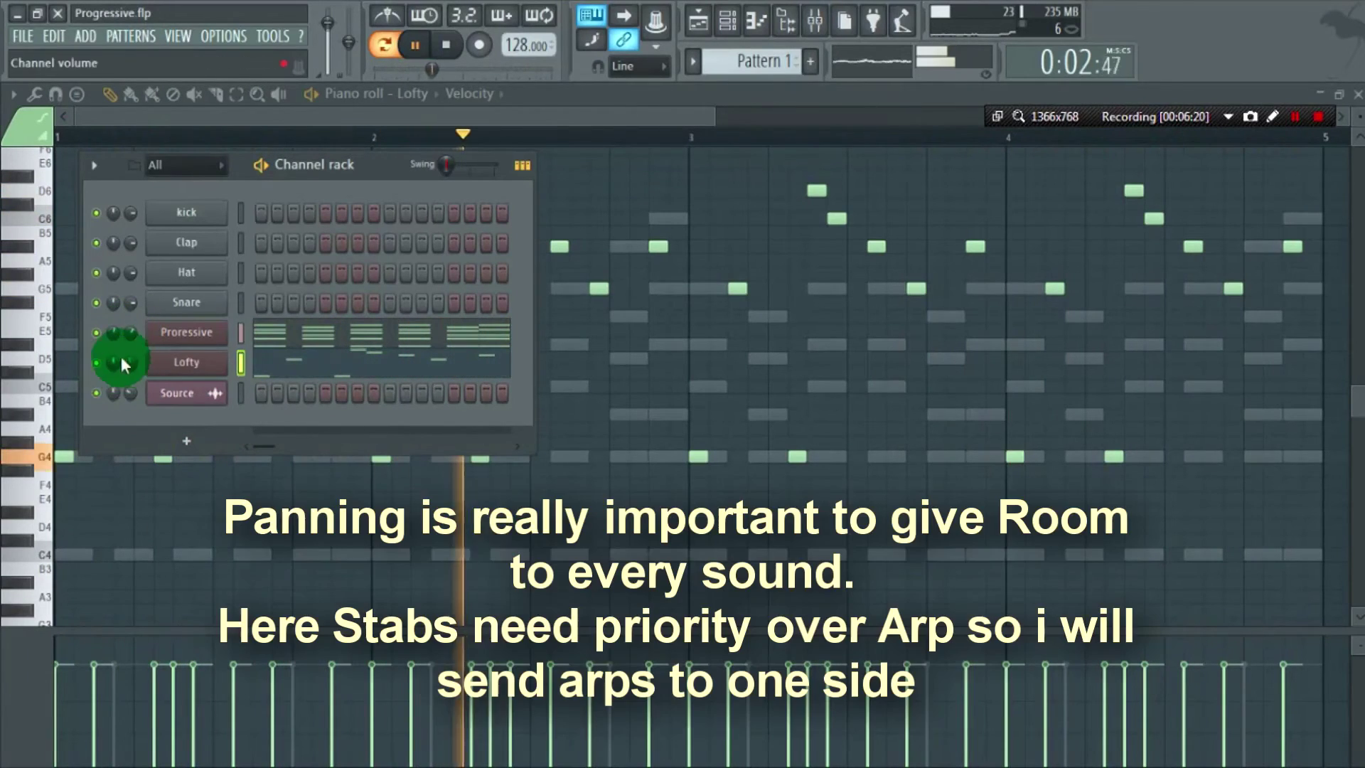
mouse_move(114, 364)
left_mouse_down()
mouse_move(114, 396)
mouse_move(114, 361)
left_mouse_up()
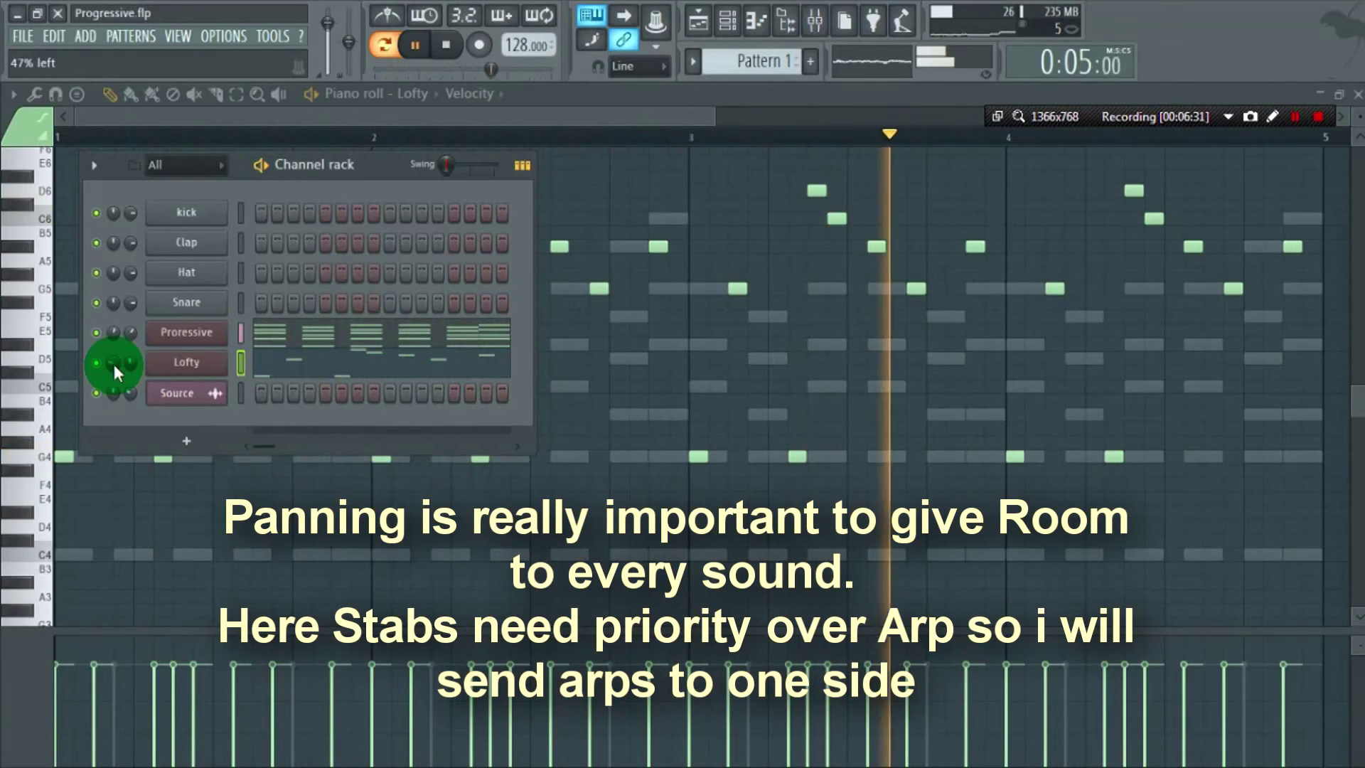
mouse_move(114, 366)
left_mouse_down()
mouse_move(110, 345)
mouse_move(109, 367)
left_mouse_up()
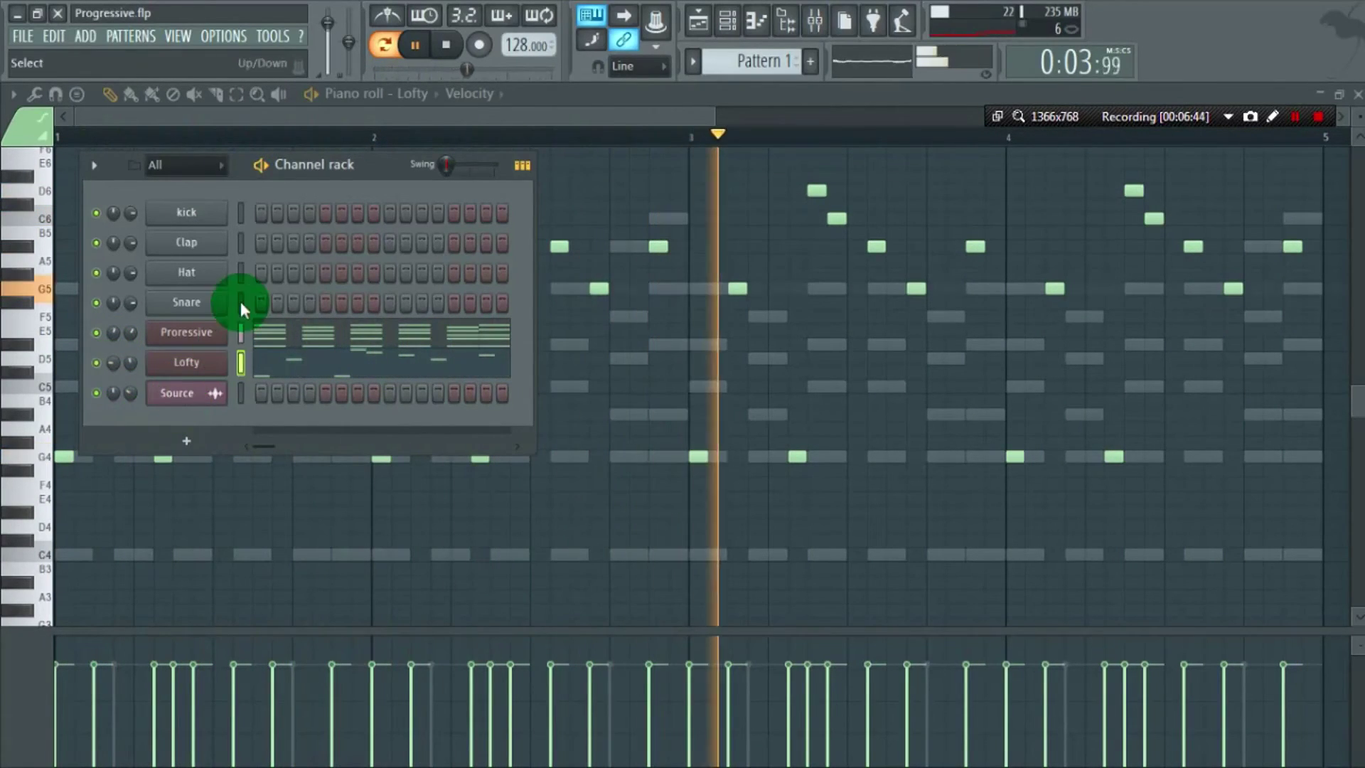
left_click(384, 45)
left_click(414, 45)
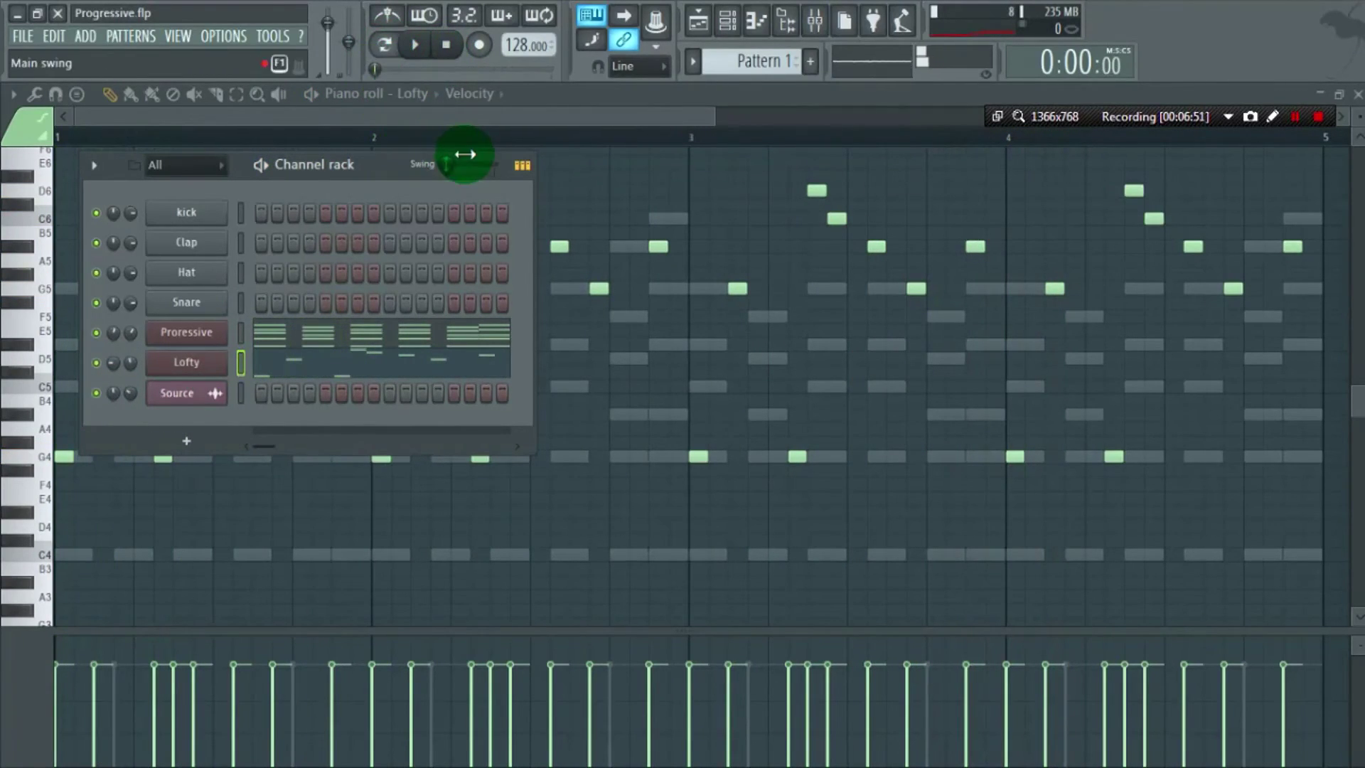
- Cut the Lofty arp notes from Pattern 1 and paste them into the Lofty channel of Pattern 3
right_click(222, 359)
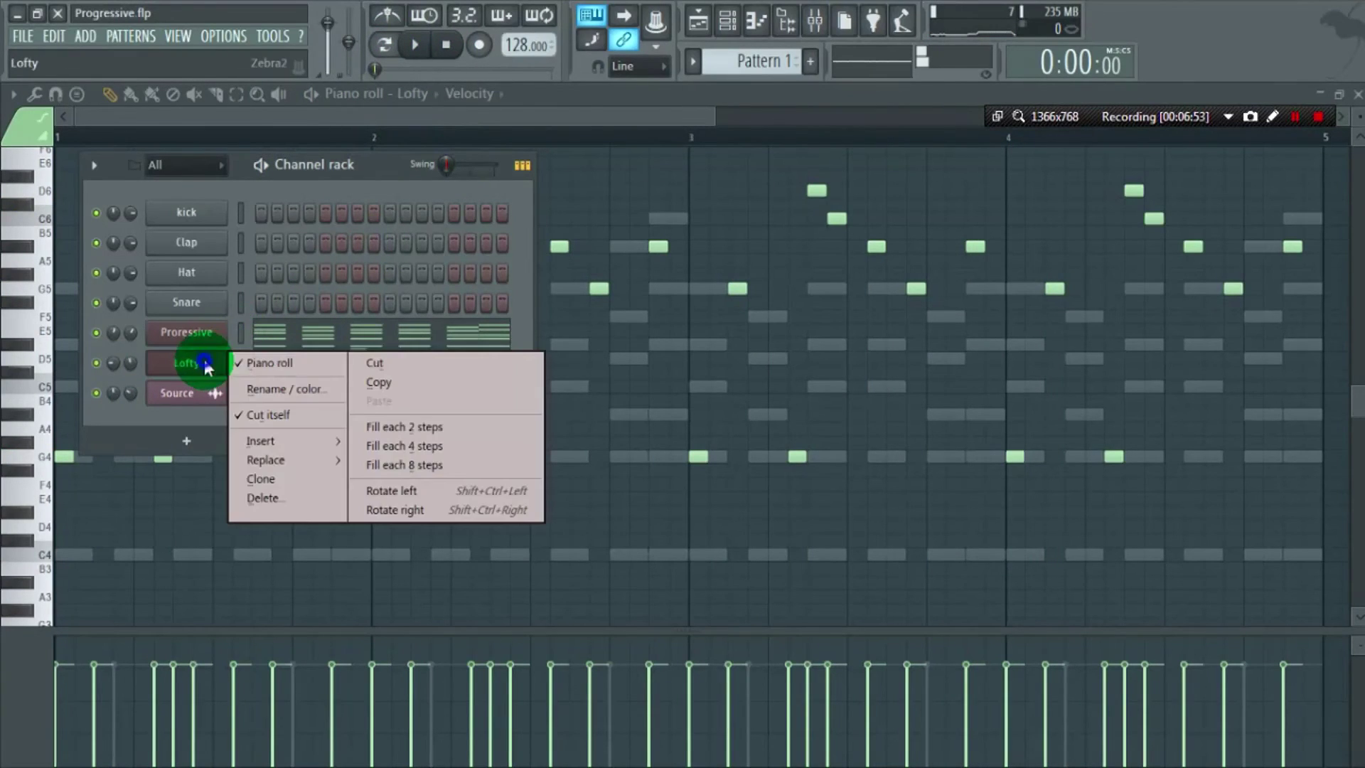
left_click(371, 362)
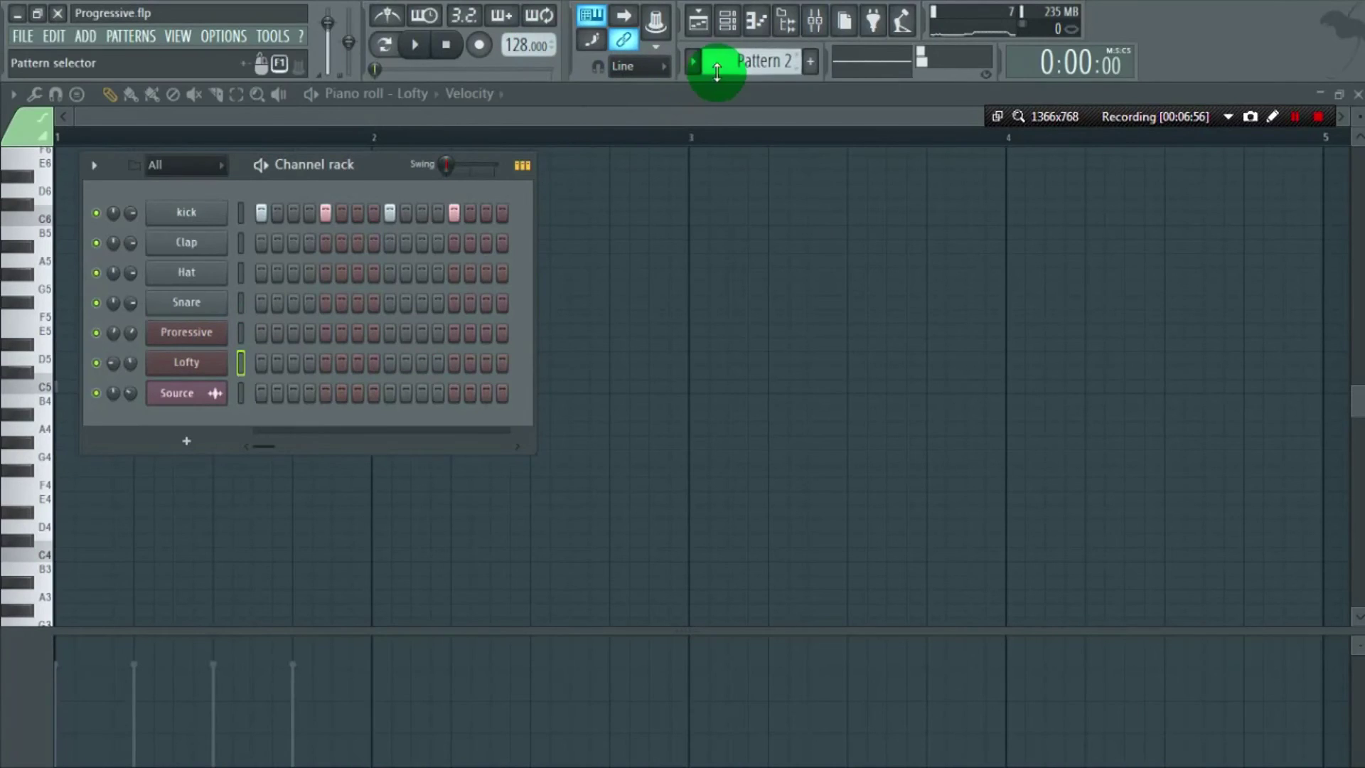
left_click(328, 333)
right_click(183, 359)
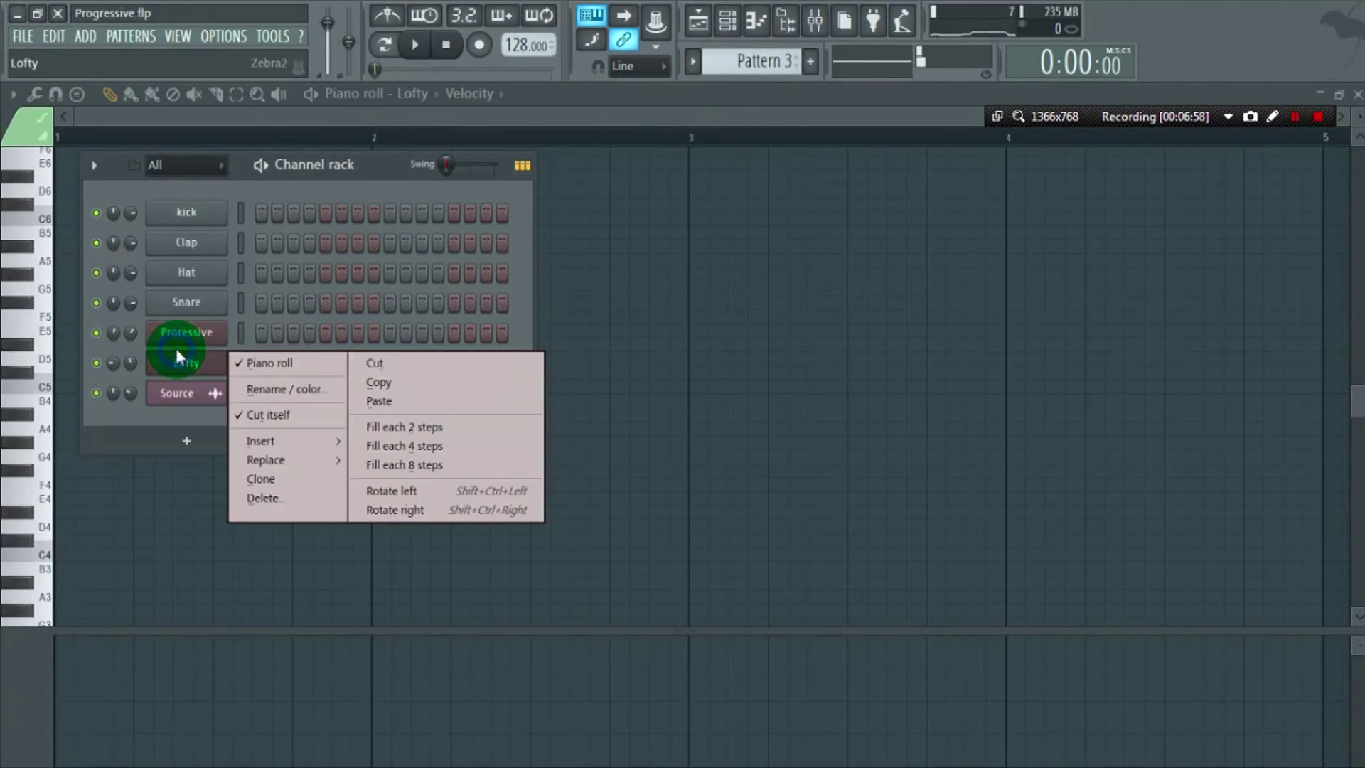
left_click(395, 394)
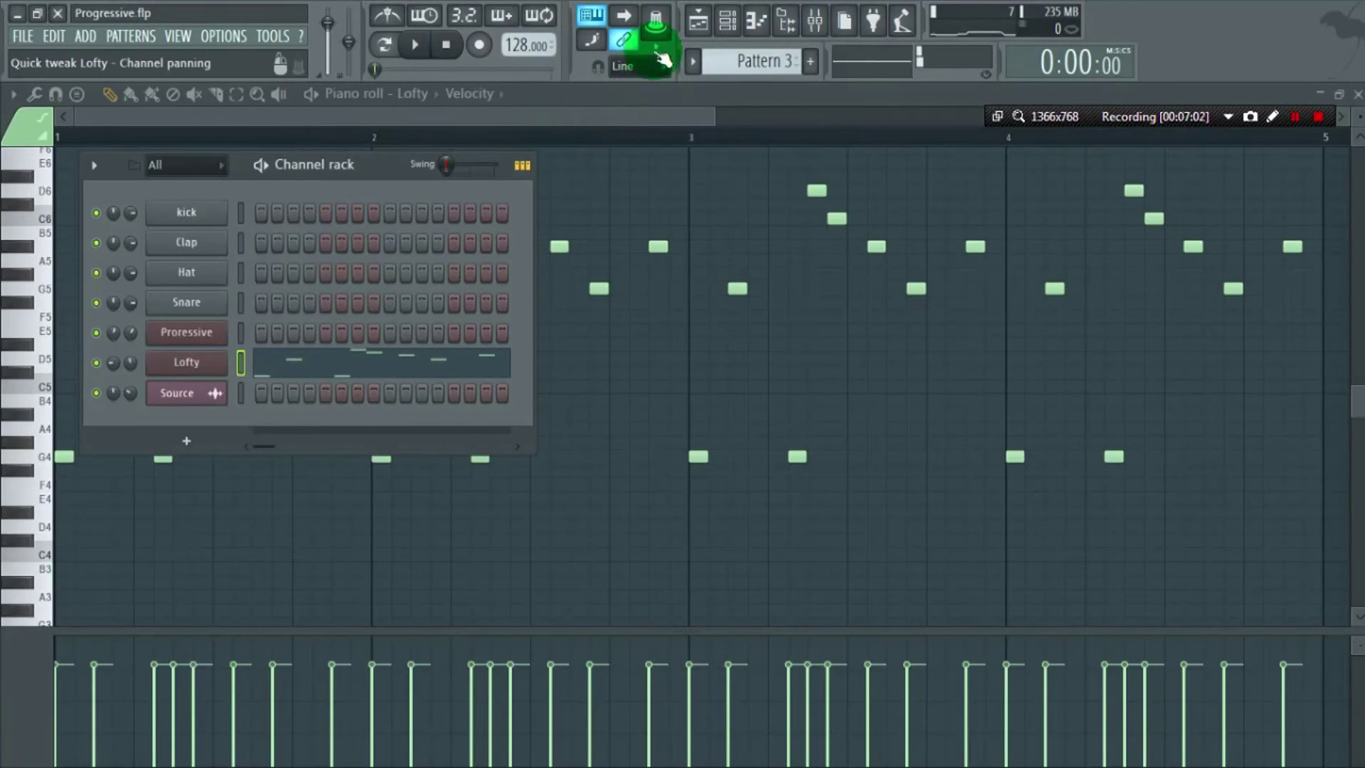
- Place Pattern 3 at bar 1 of Track 2 in the playlist, and unmute Tracks 9 and 11
left_click(697, 21)
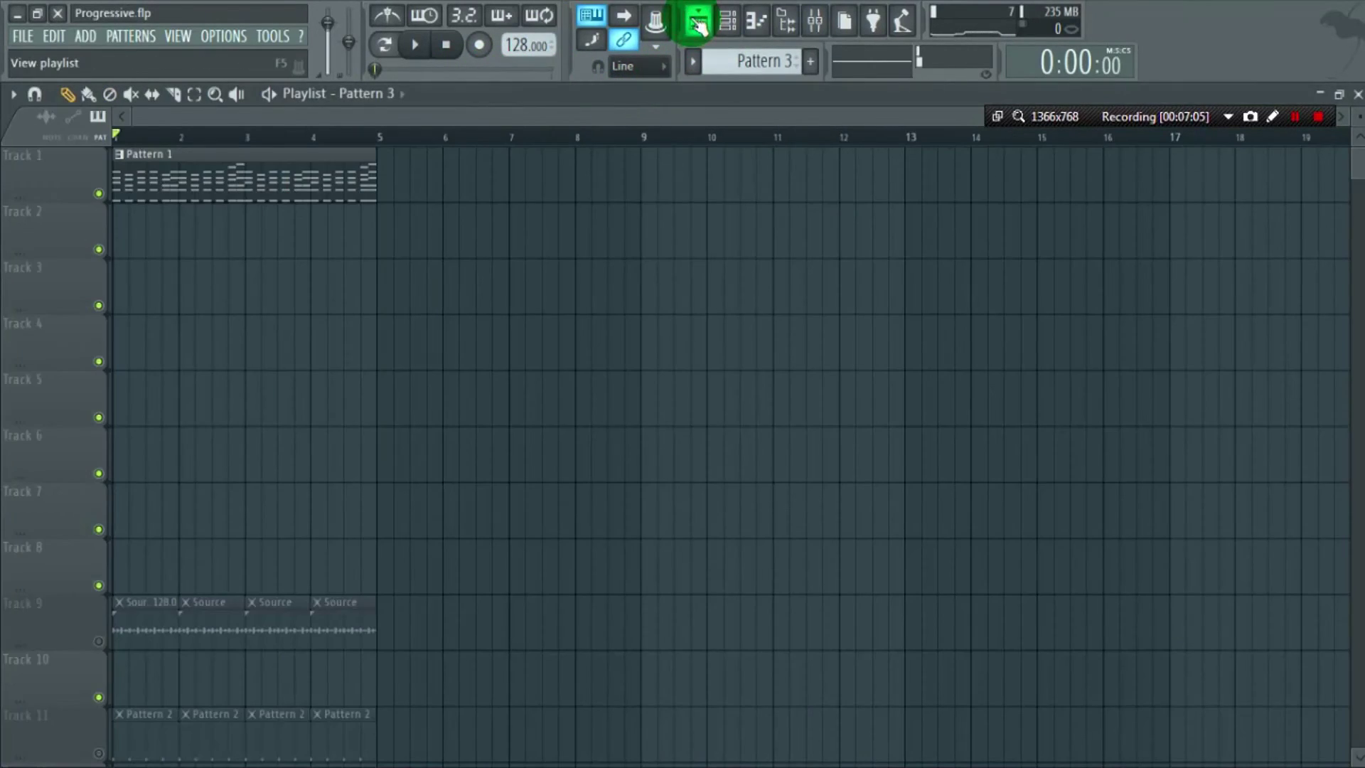
left_click(165, 246)
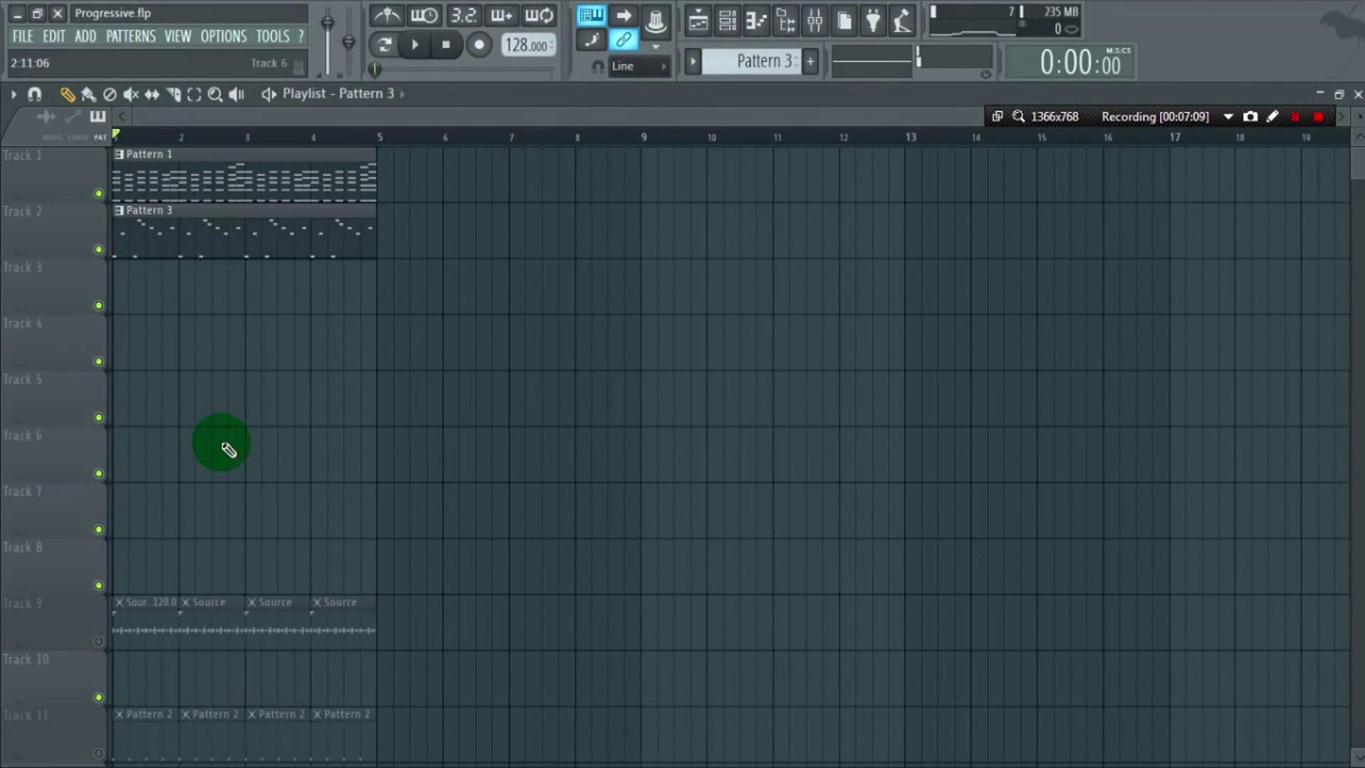
left_click(98, 641)
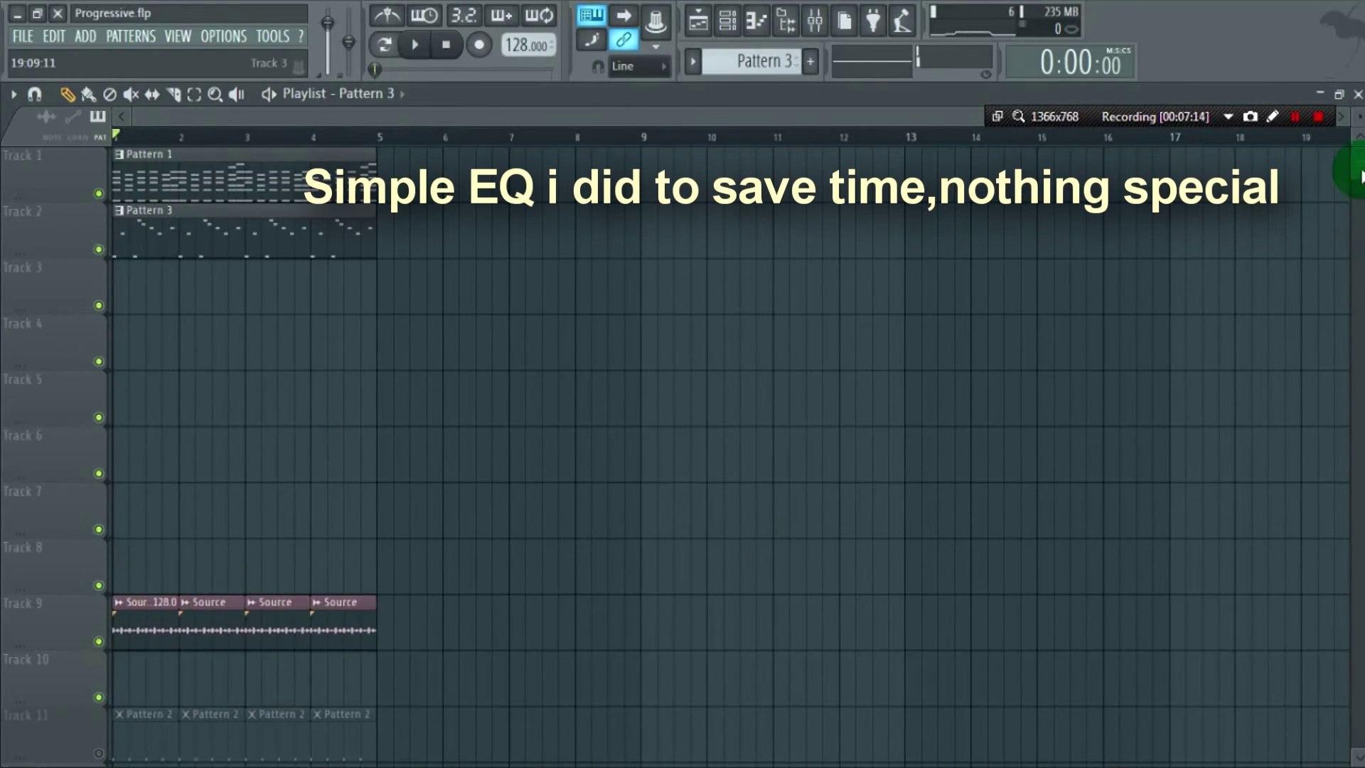
scroll(1359, 177, "down", 2)
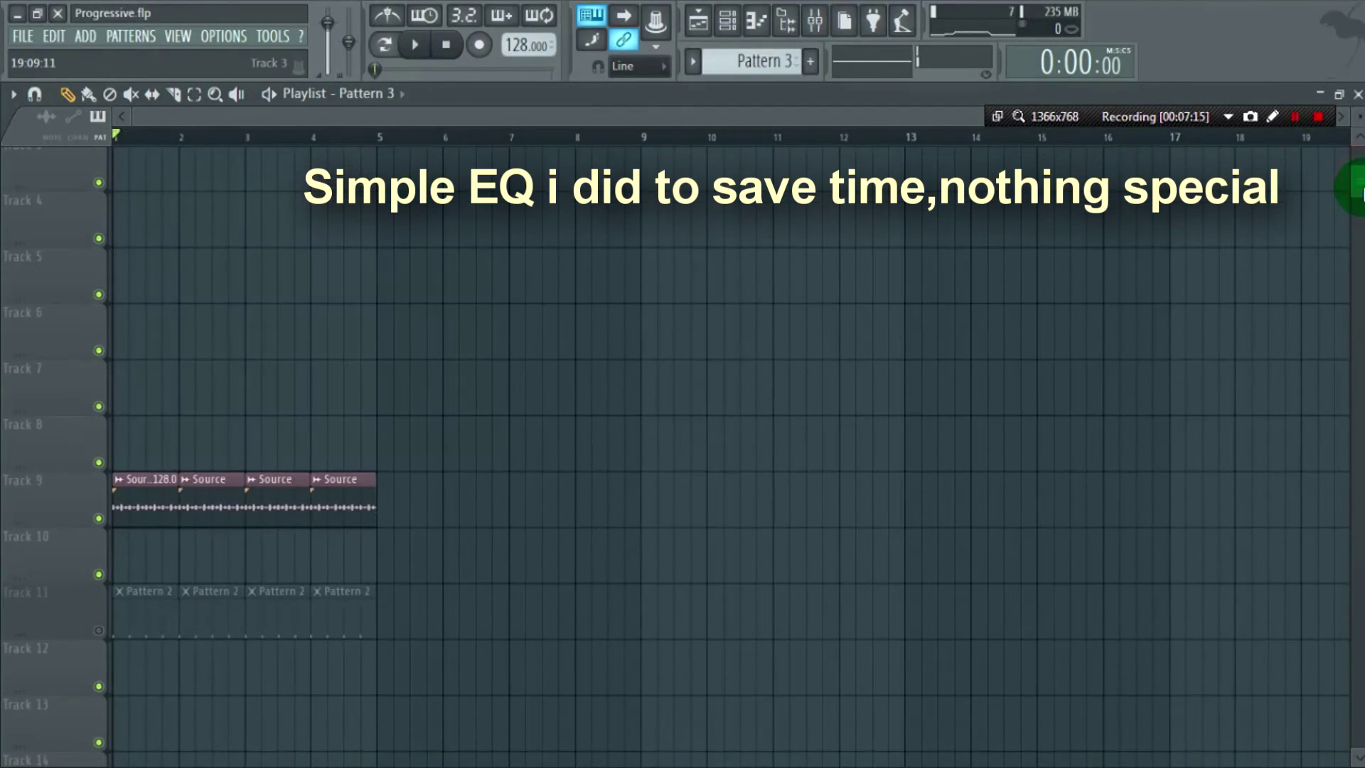
left_click(106, 632)
scroll(682, 455, "up", 2)
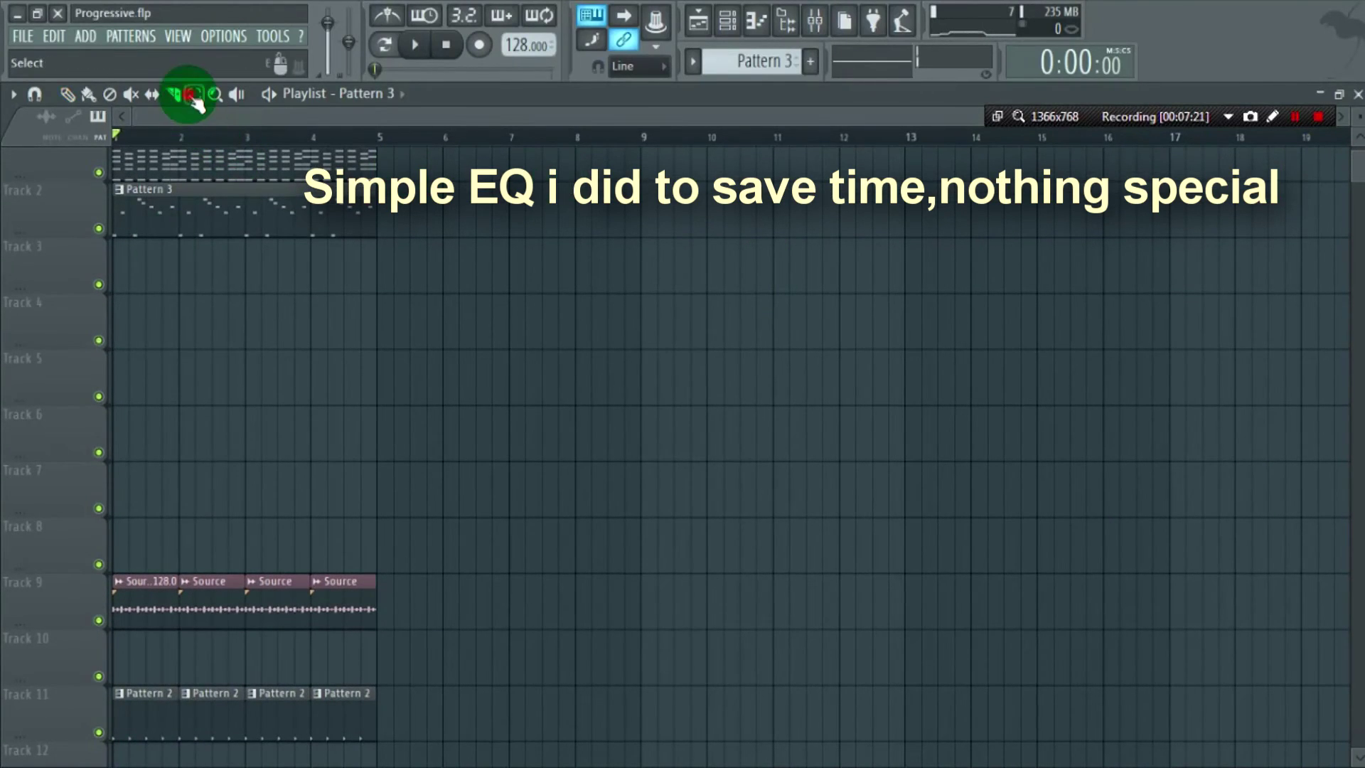
- Move the Source clips up to Track 4 and the Pattern 2 clips up to Track 6, keeping their start at bar 1
left_click_drag(134, 527, 388, 727)
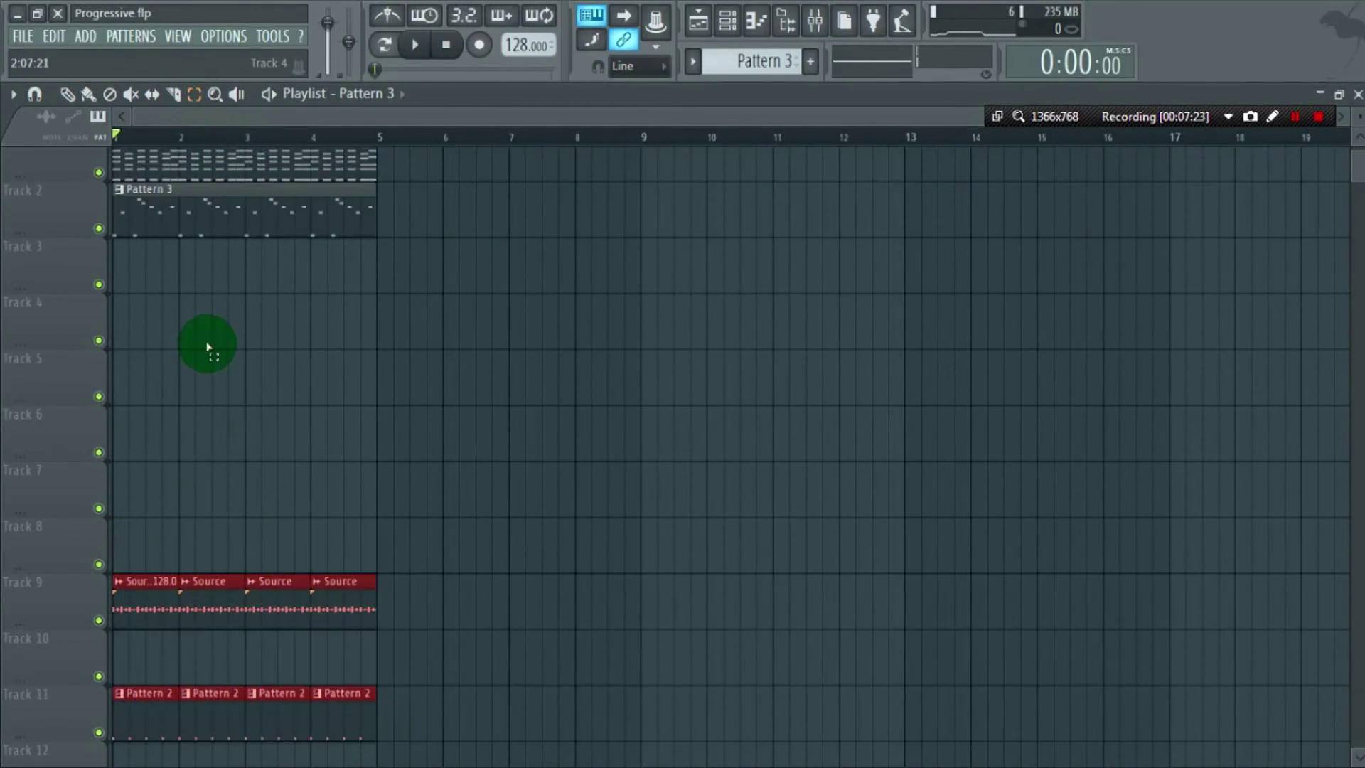
left_click(67, 93)
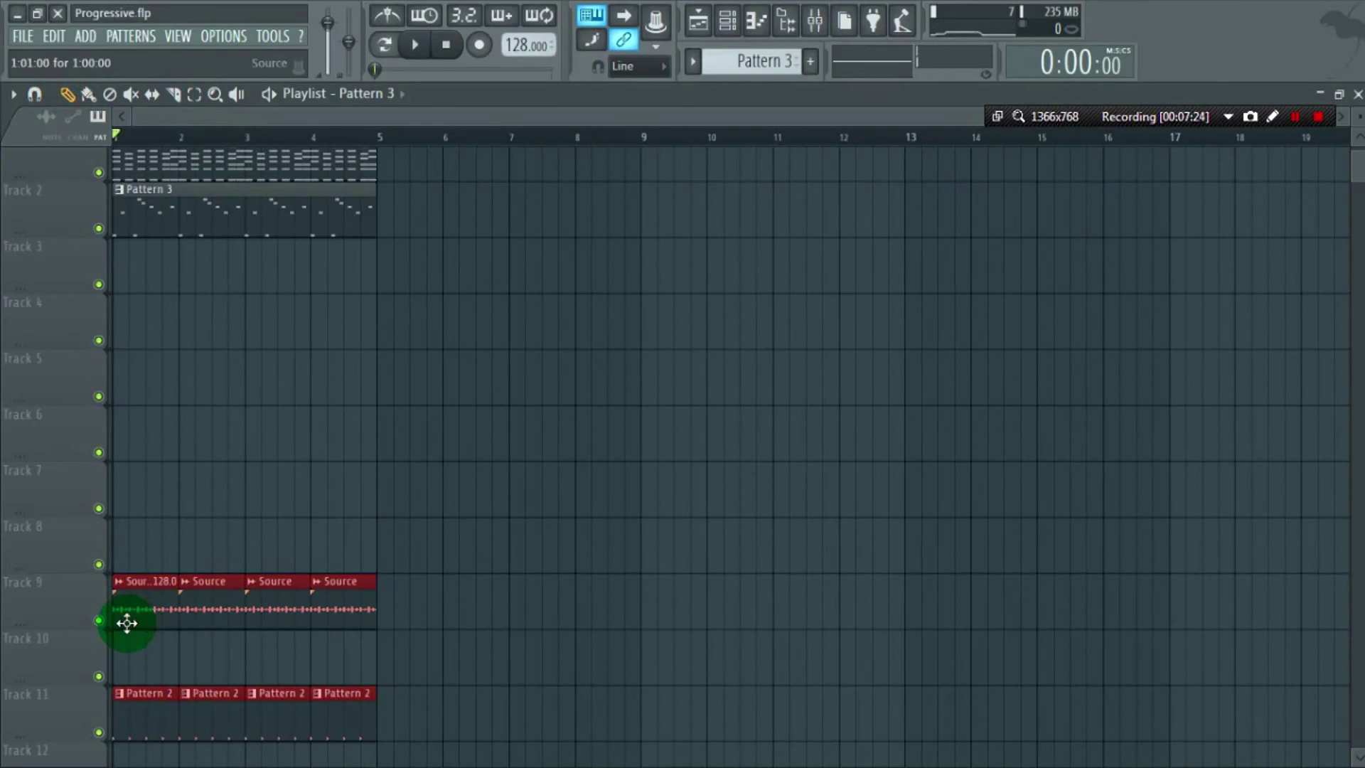
left_click_drag(126, 623, 119, 314)
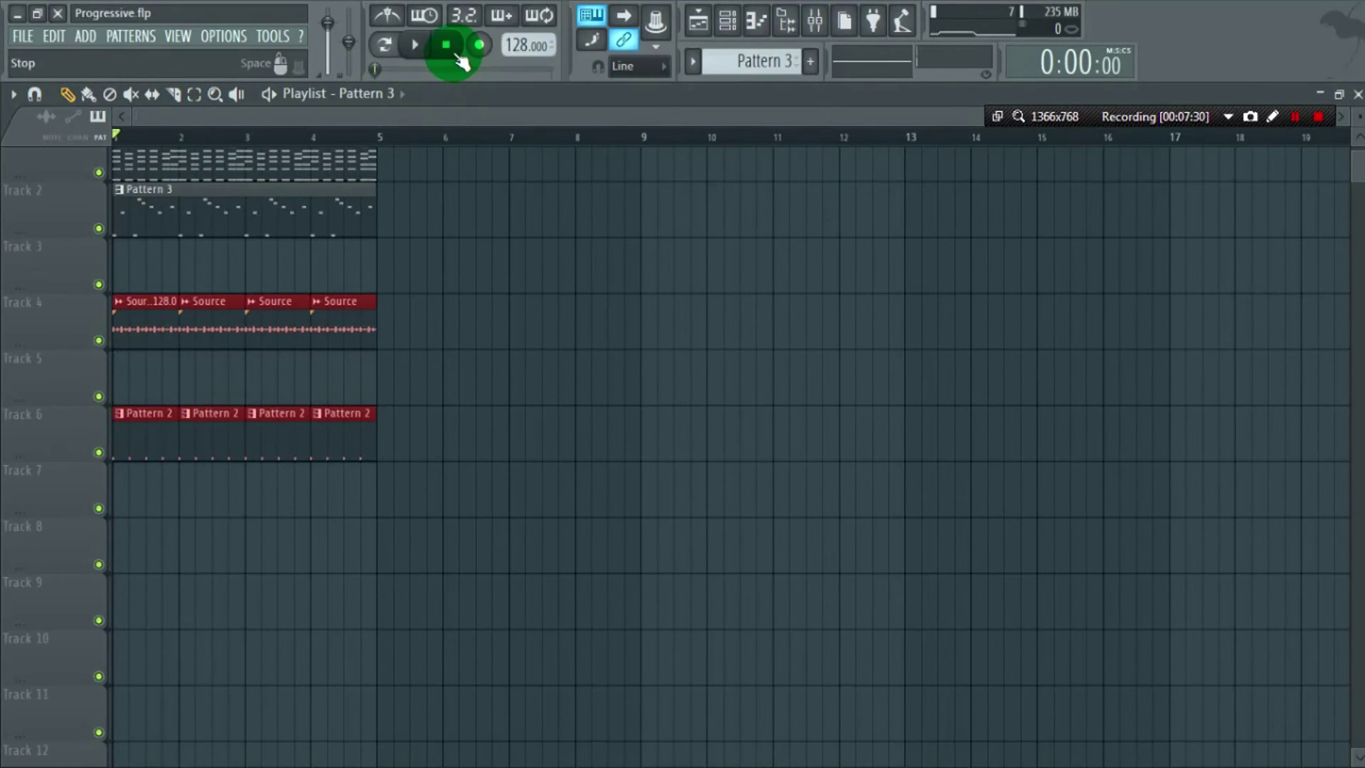
- Play the song and pan the Source channel to the right in the channel rack
left_click(417, 45)
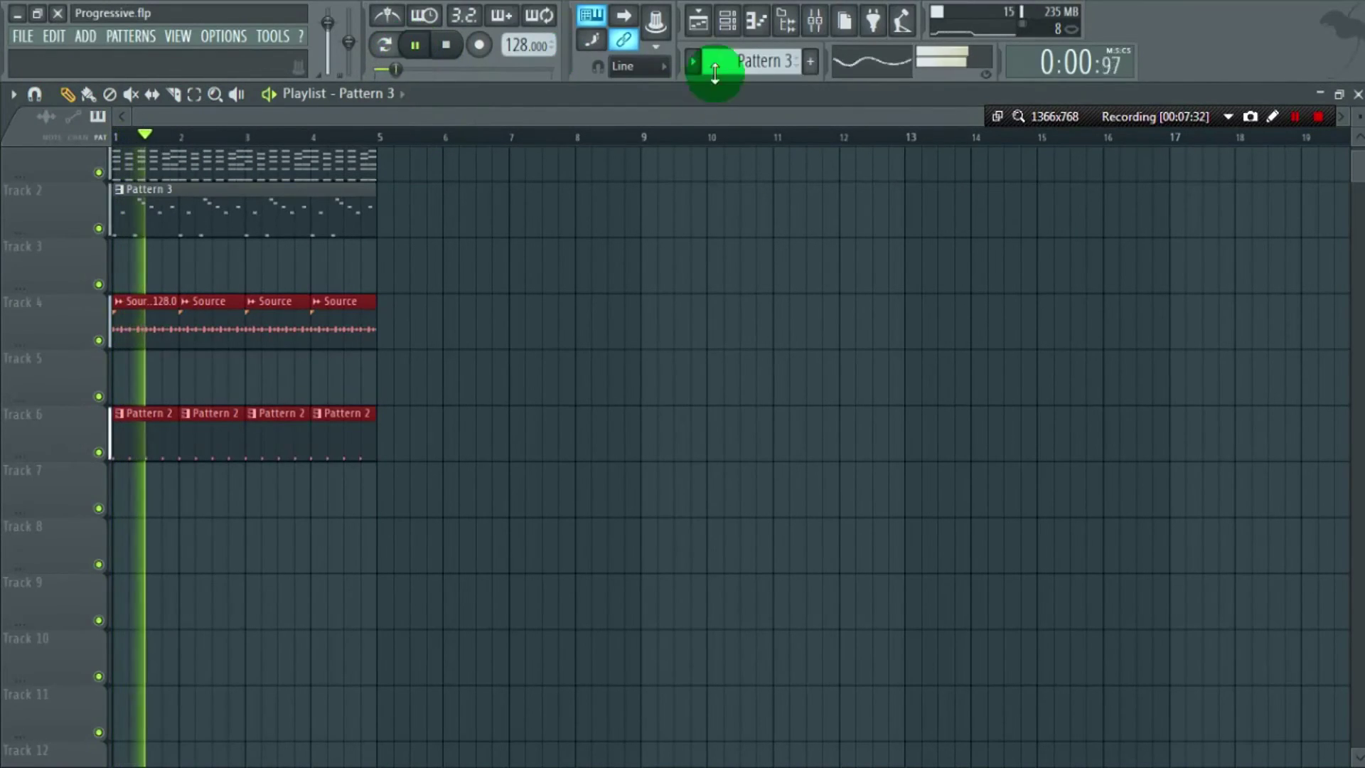
left_click(727, 21)
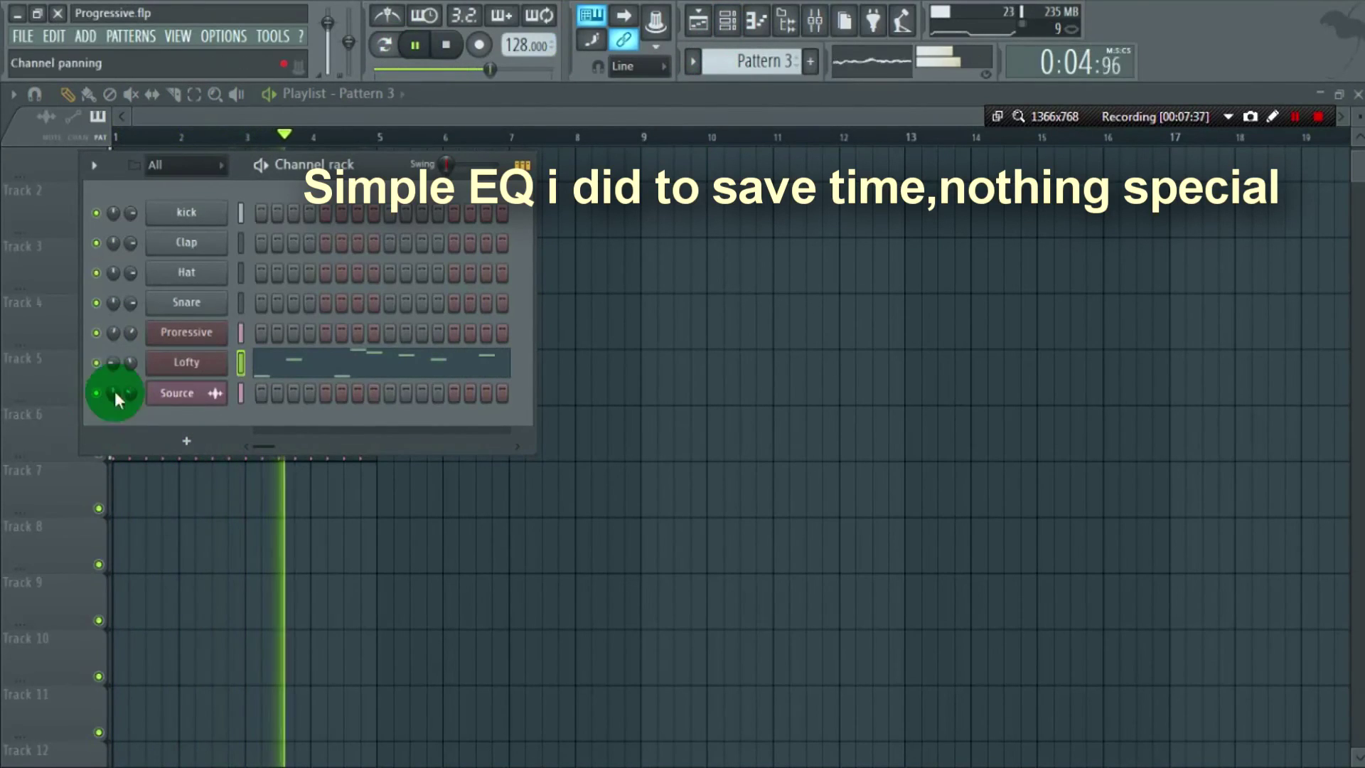
left_click_drag(114, 394, 113, 382)
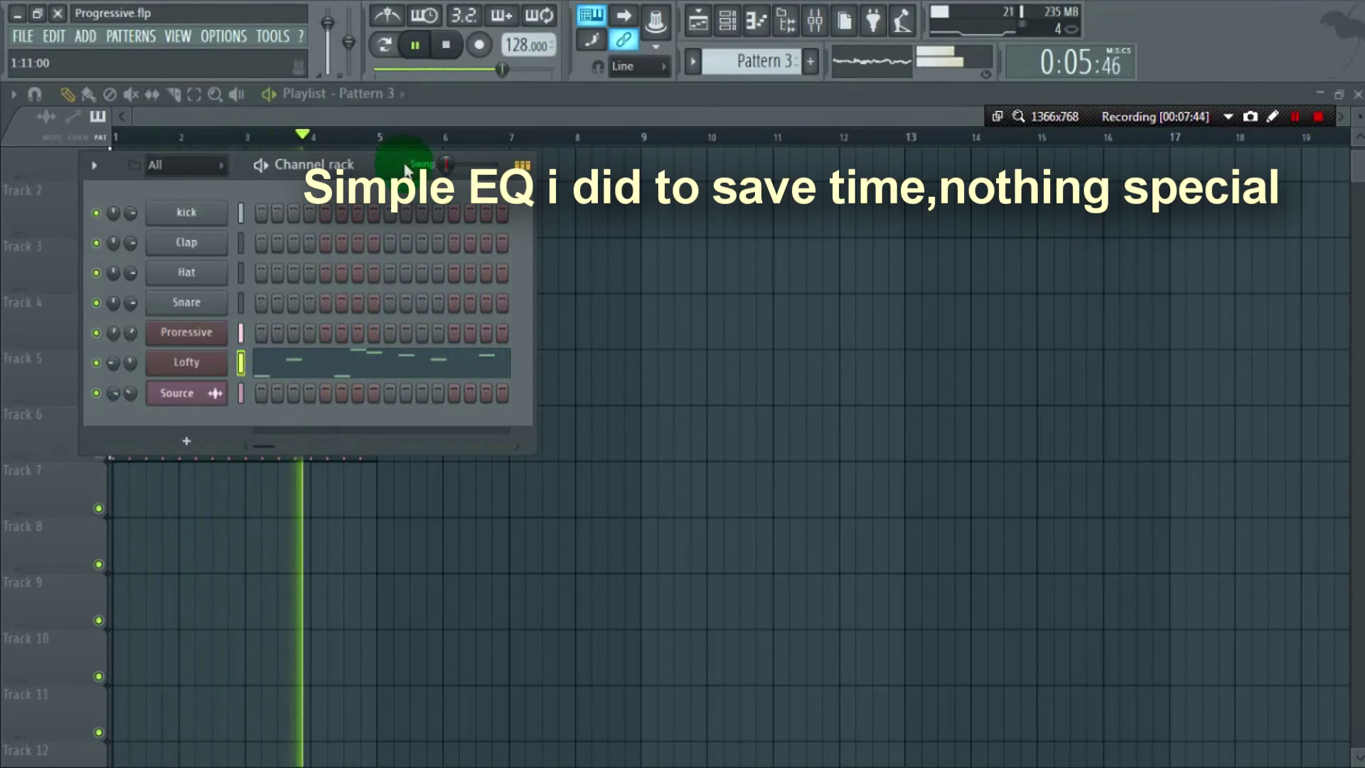
left_click(402, 118)
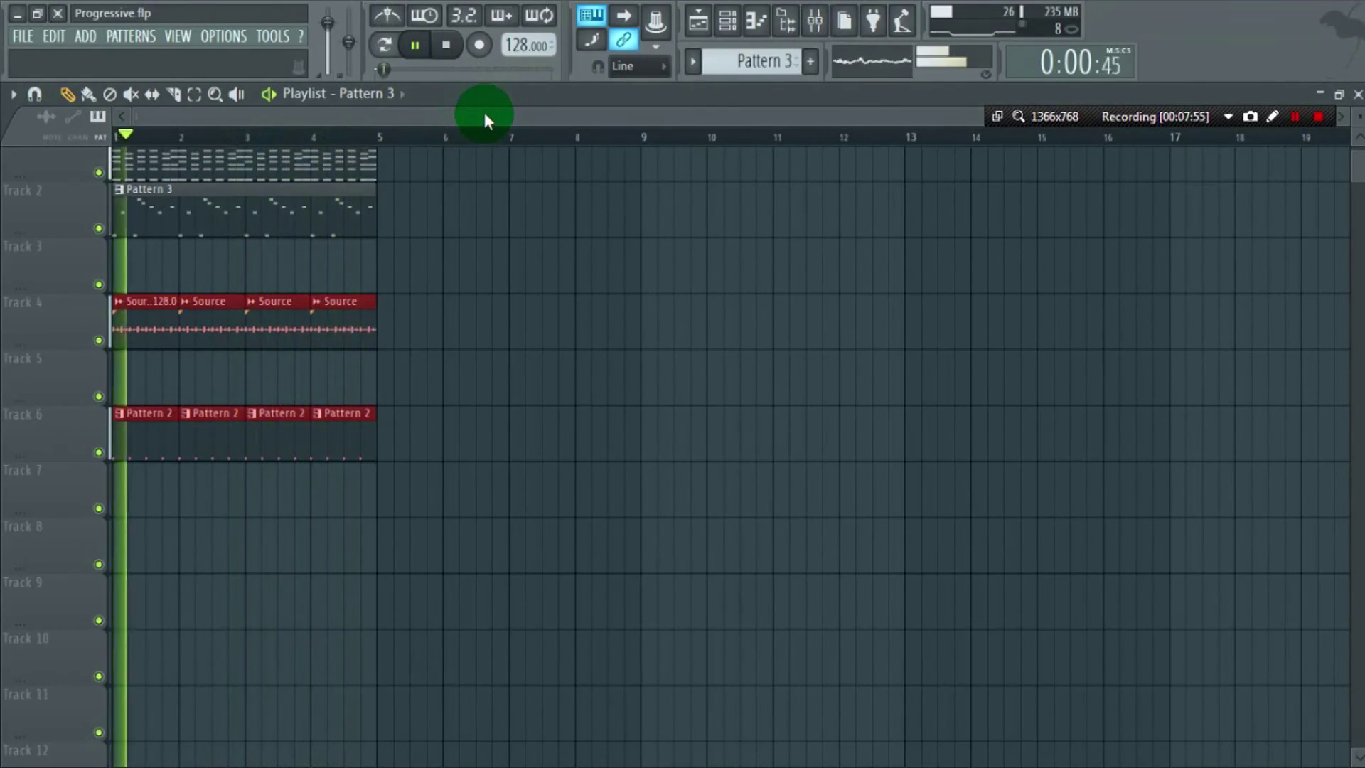
- Open Fruity parametric EQ 2 on the Lofty mixer track and make band 1 a high pass at about 174 Hz
left_click(817, 28)
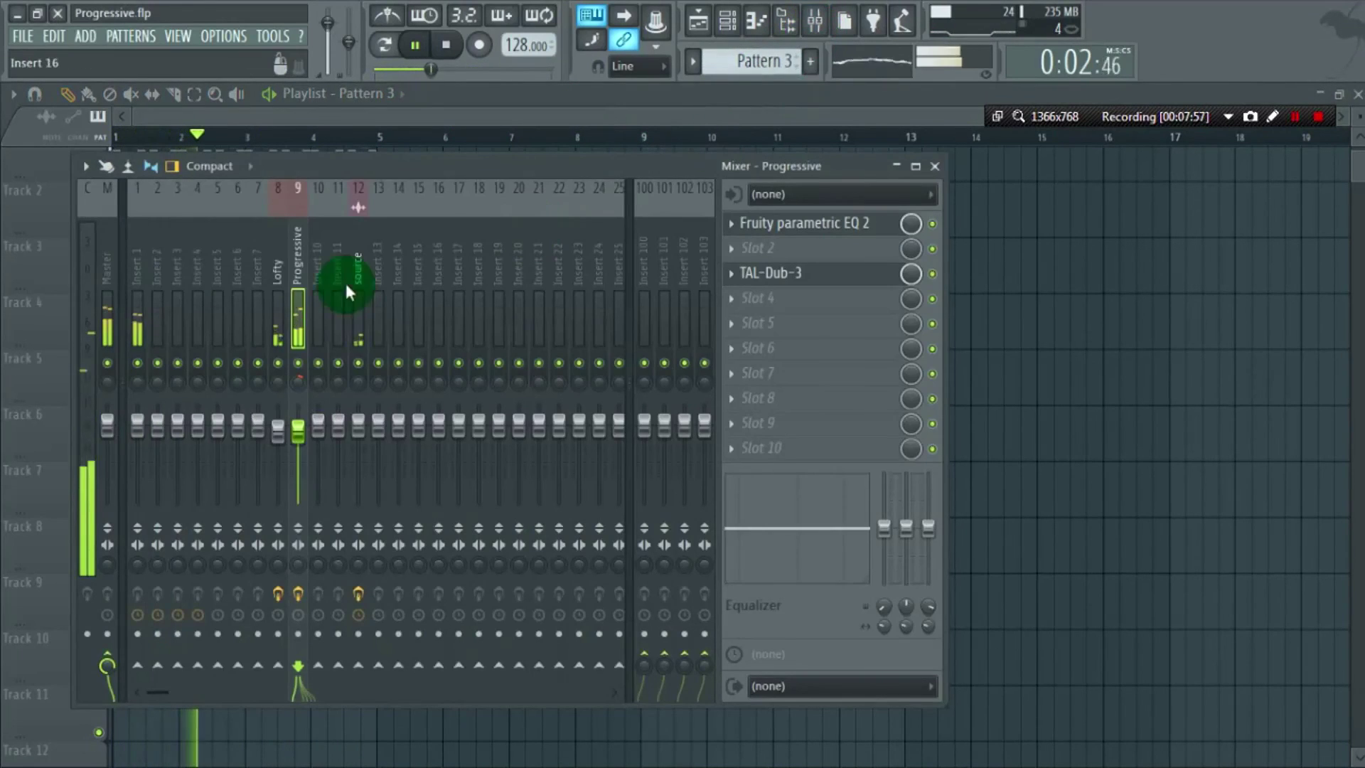
left_click(276, 266)
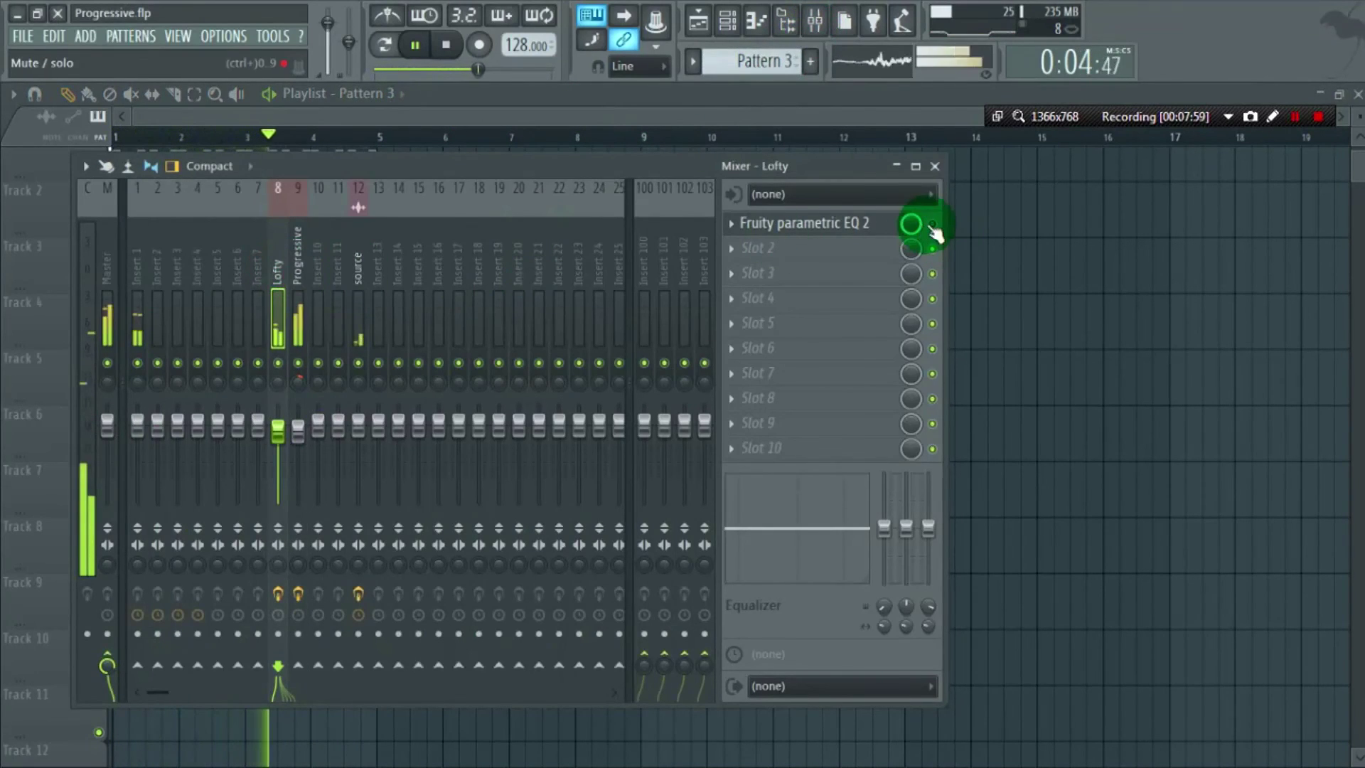
left_click(817, 225)
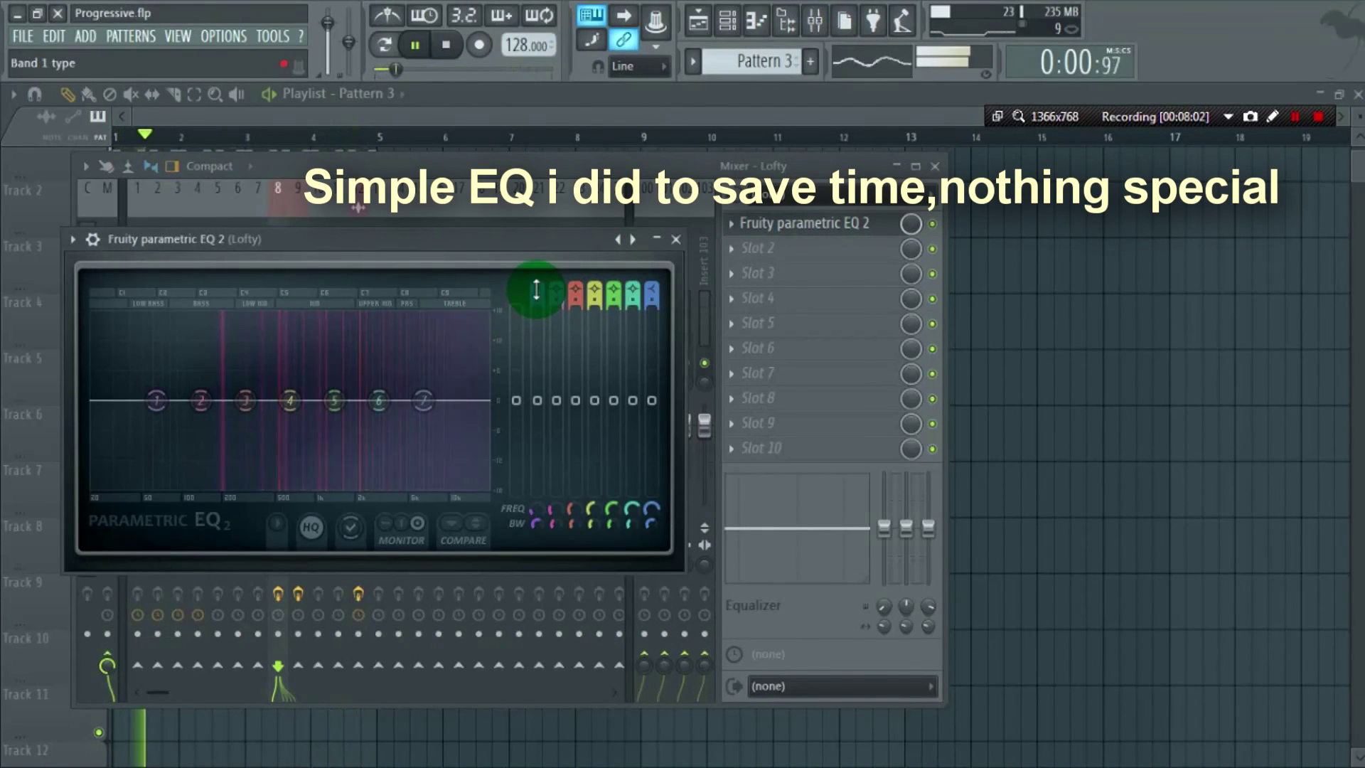
mouse_move(534, 288)
left_mouse_down()
mouse_move(534, 275)
mouse_move(535, 288)
left_mouse_up()
left_click_drag(154, 402, 215, 403)
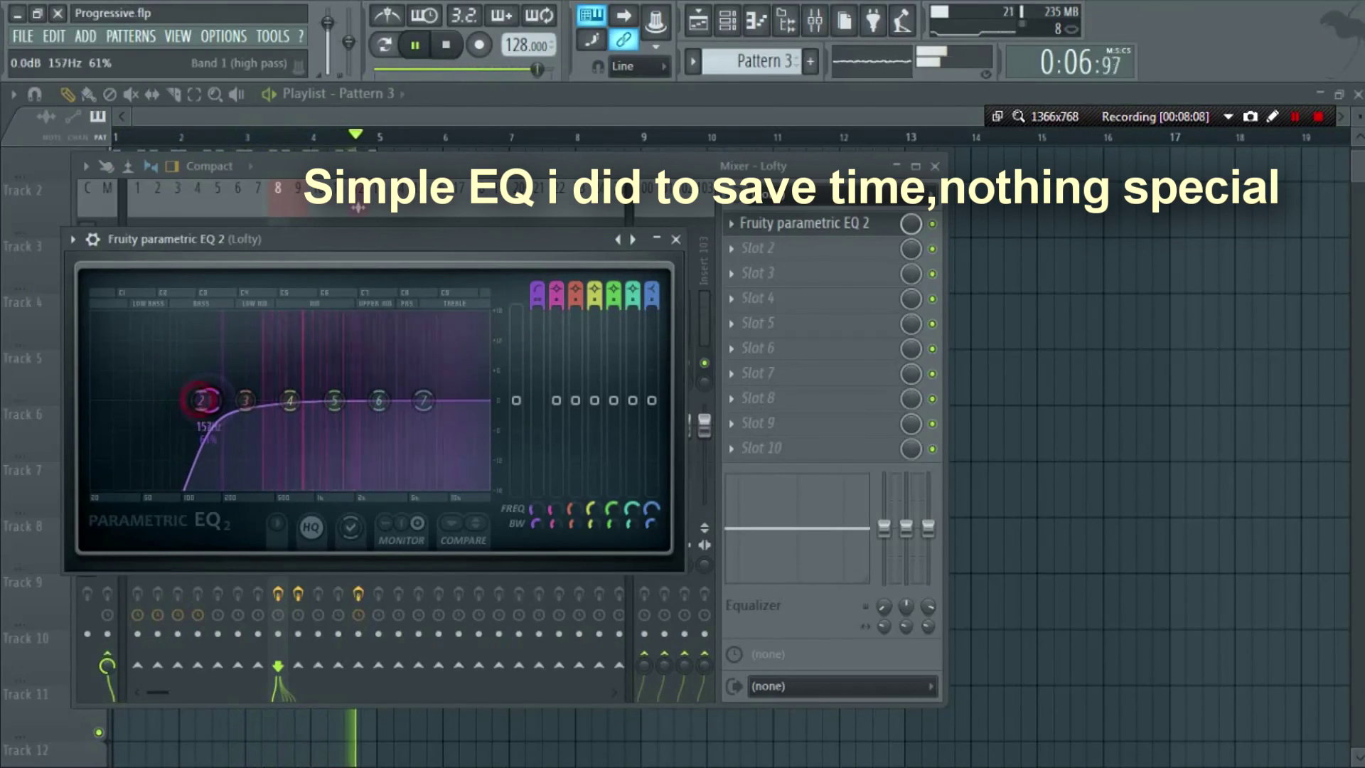
- Slightly boost band 6 at about 4.3 kHz and band 4 at about 440 Hz in the Lofty EQ
left_click_drag(379, 400, 405, 388)
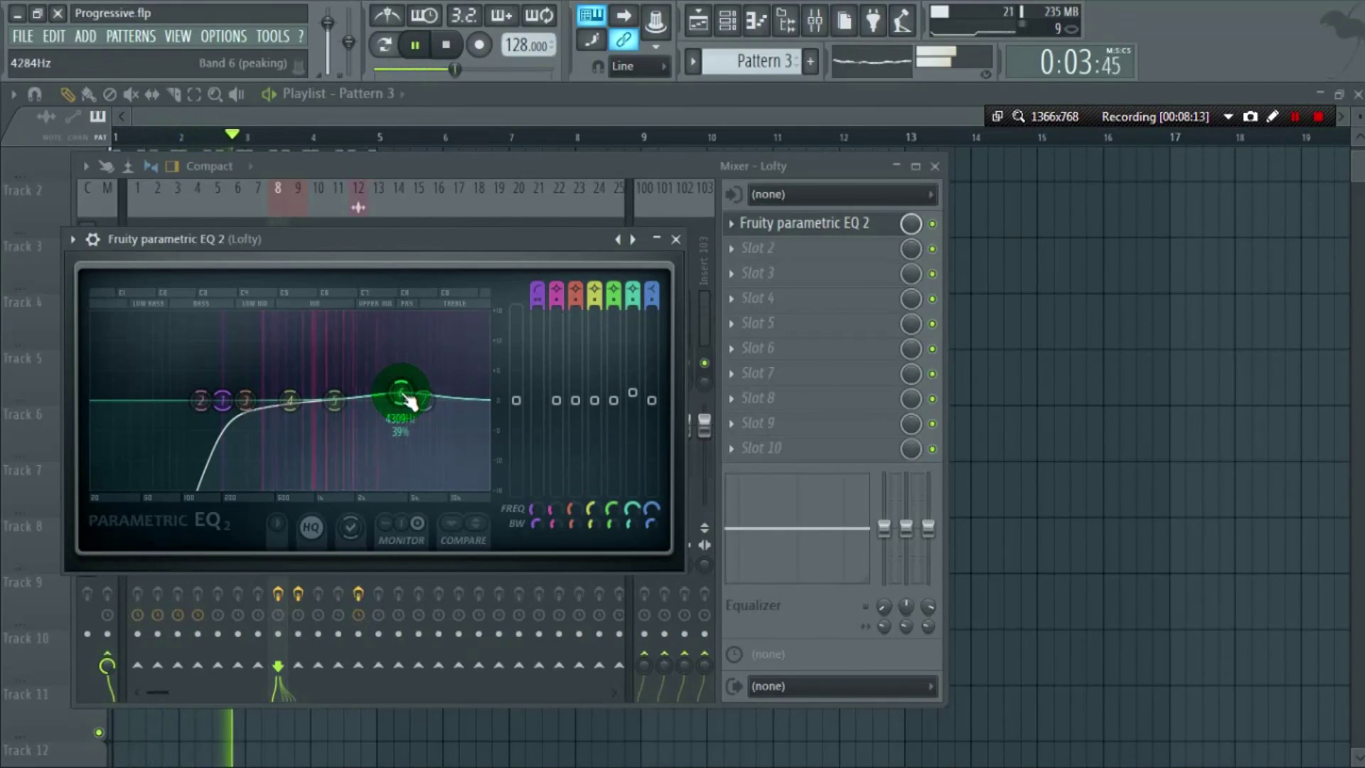
left_click_drag(289, 400, 273, 386)
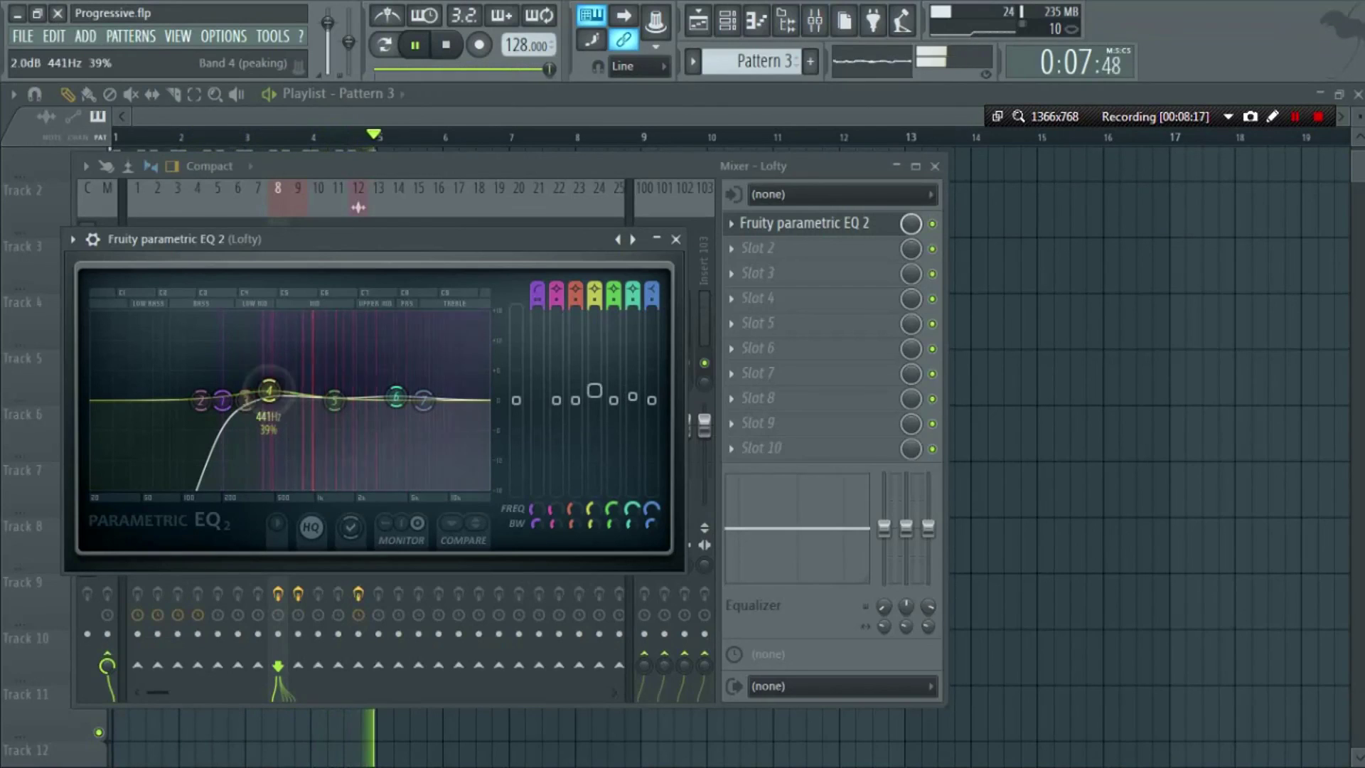
left_click_drag(269, 390, 275, 401)
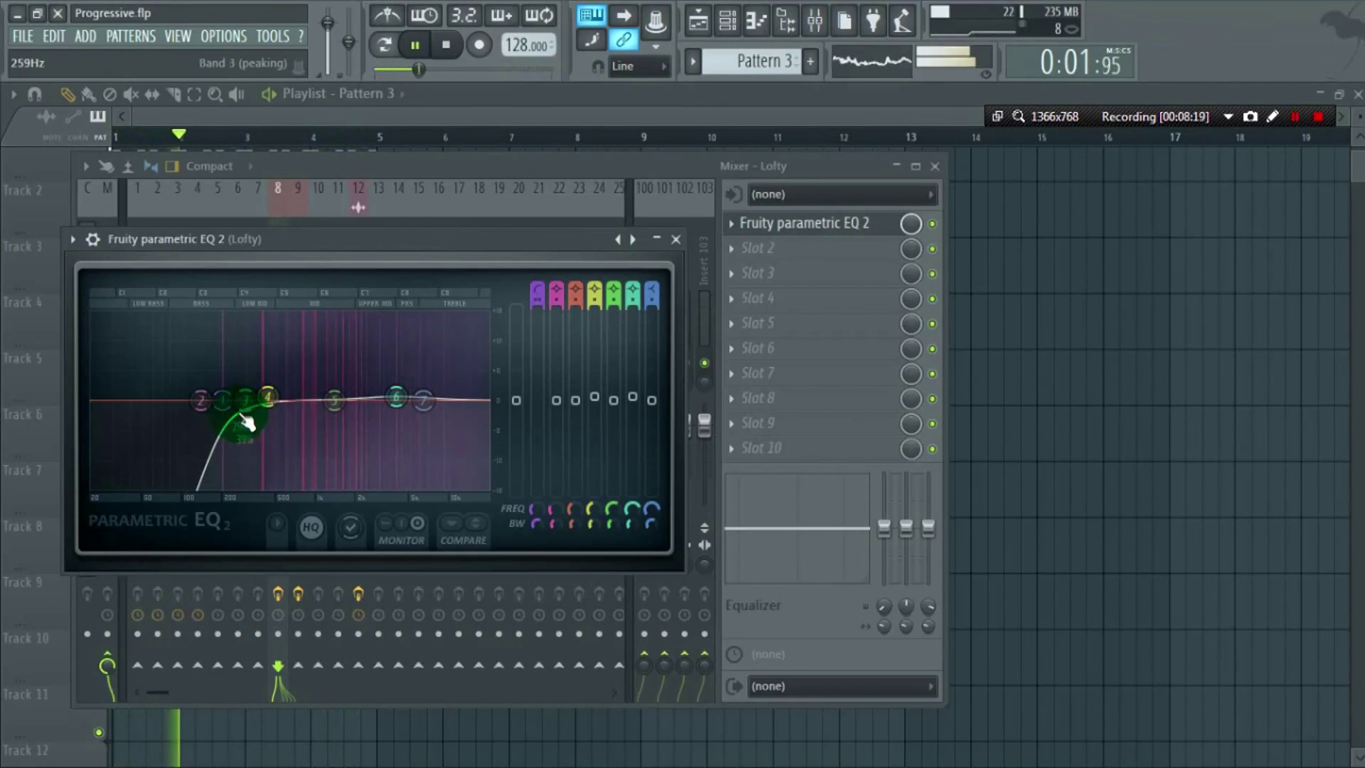
- Set the Lofty EQ's band 1 high pass to 68% bandwidth and about 130 Hz
left_click_drag(536, 523, 536, 535)
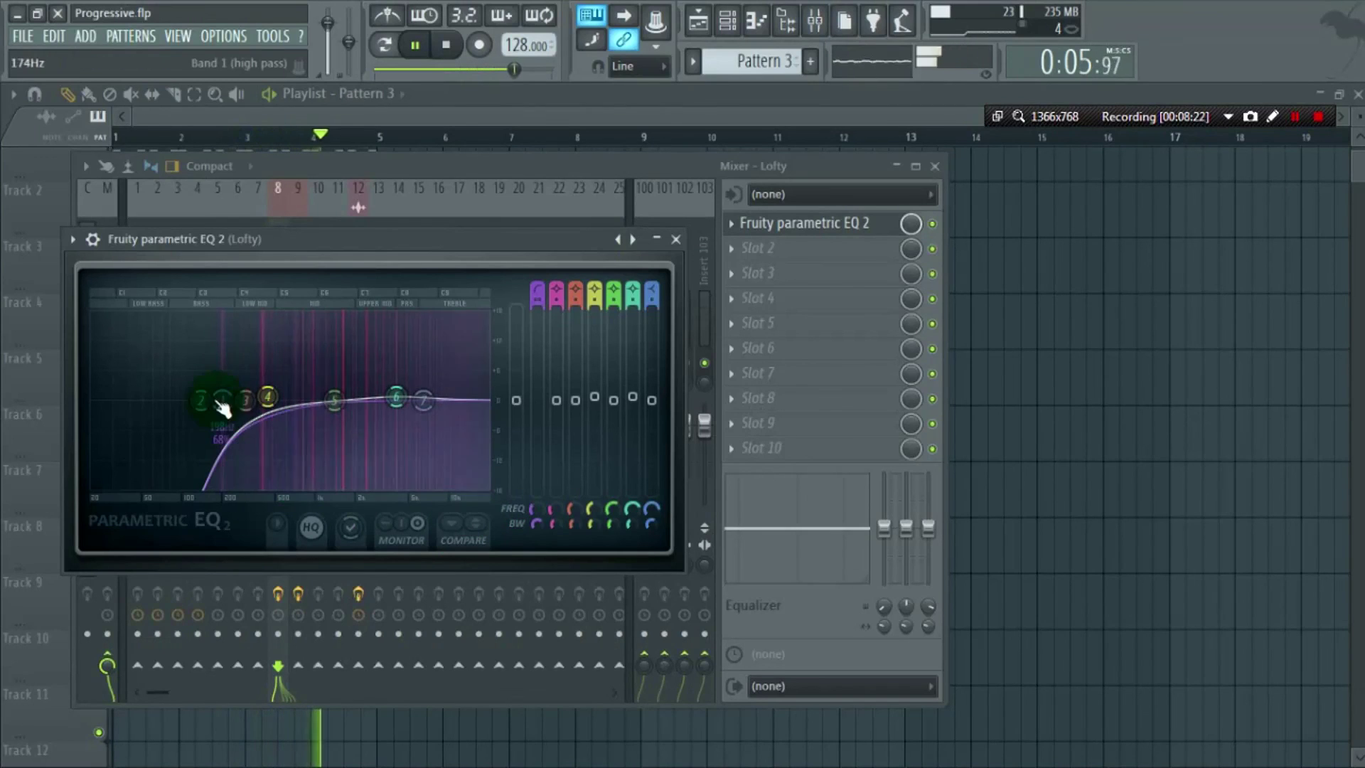
left_click_drag(221, 399, 202, 404)
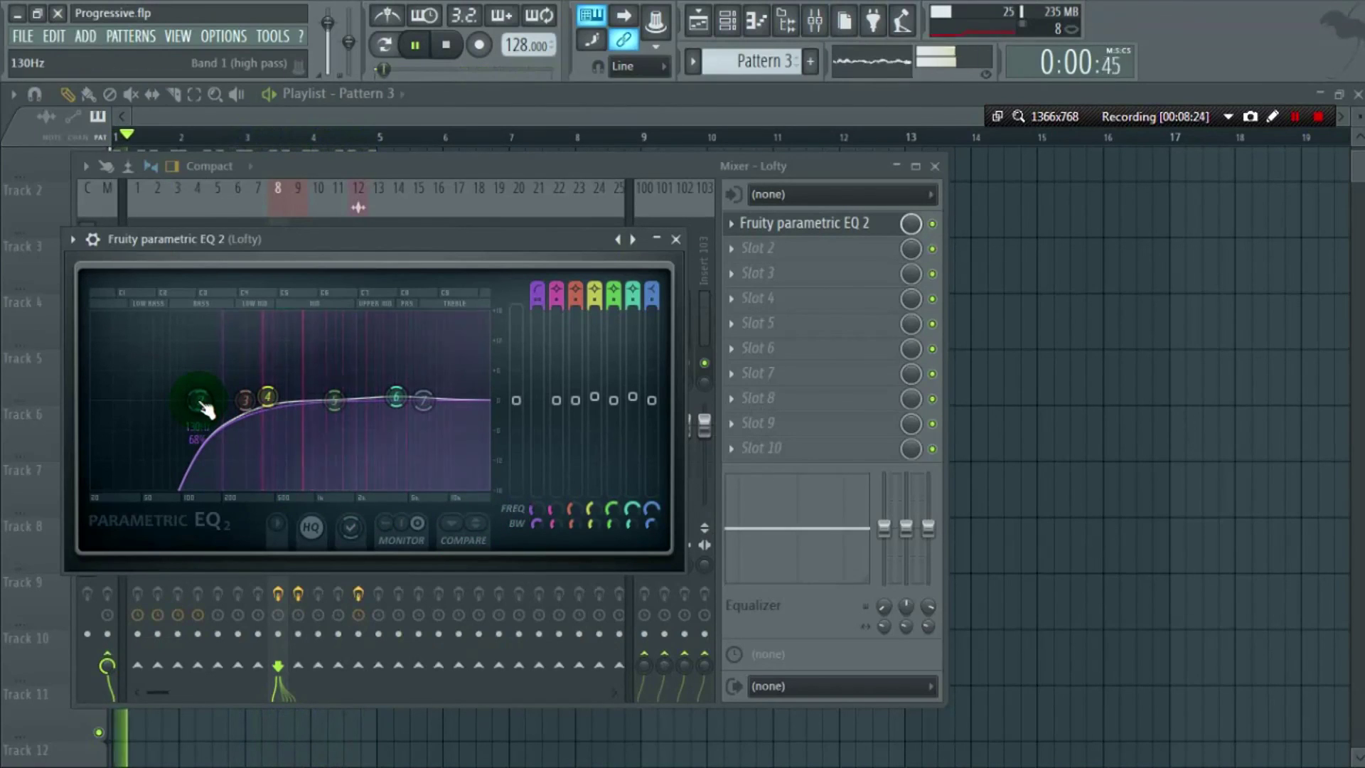
- Lower the cutoff frequency of the Lofty EQ's band 1 high pass further and close the EQ
mouse_move(205, 408)
left_mouse_down()
mouse_move(524, 360)
mouse_move(244, 420)
mouse_move(207, 398)
mouse_move(183, 409)
left_mouse_up()
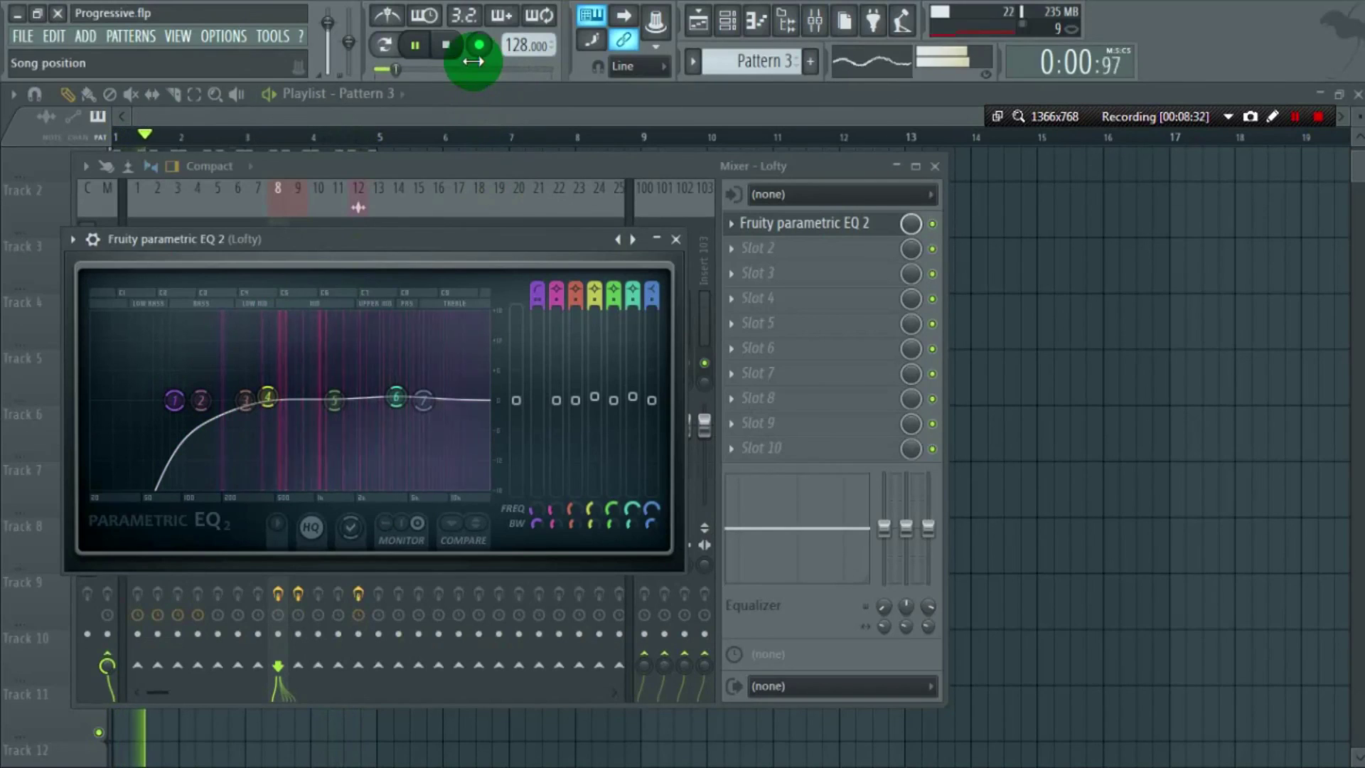
left_click(407, 162)
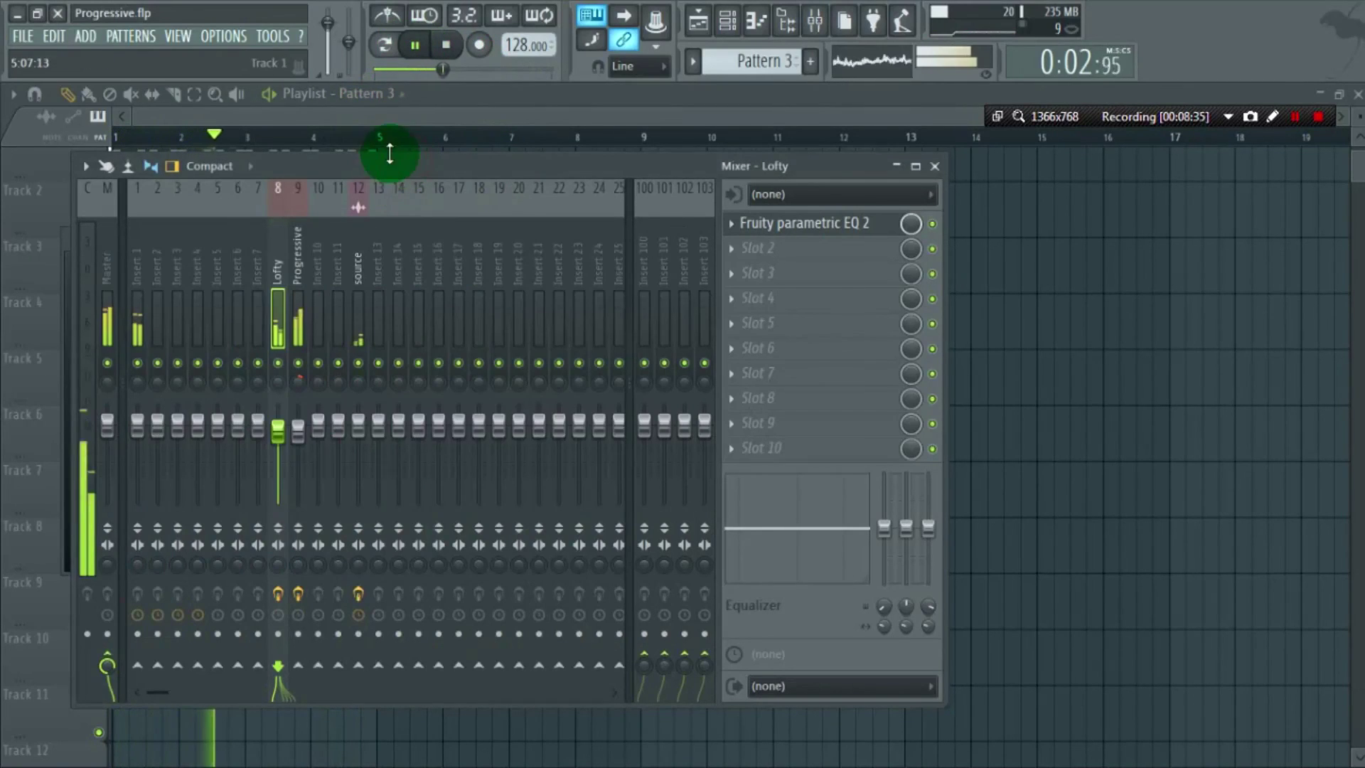
- Turn down the Prorressive channel's volume slightly in the channel rack and select the Source channel
left_click(727, 24)
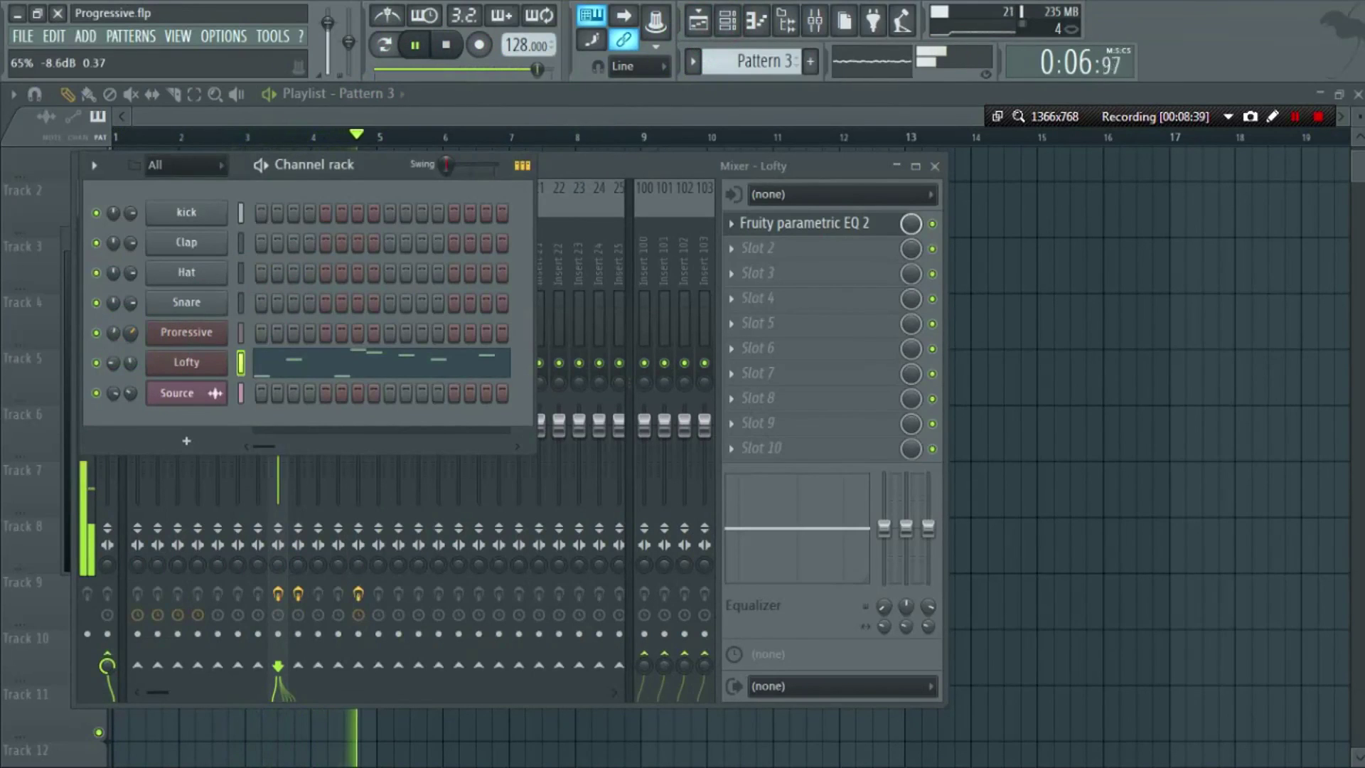
left_click_drag(130, 334, 138, 342)
left_click(220, 394)
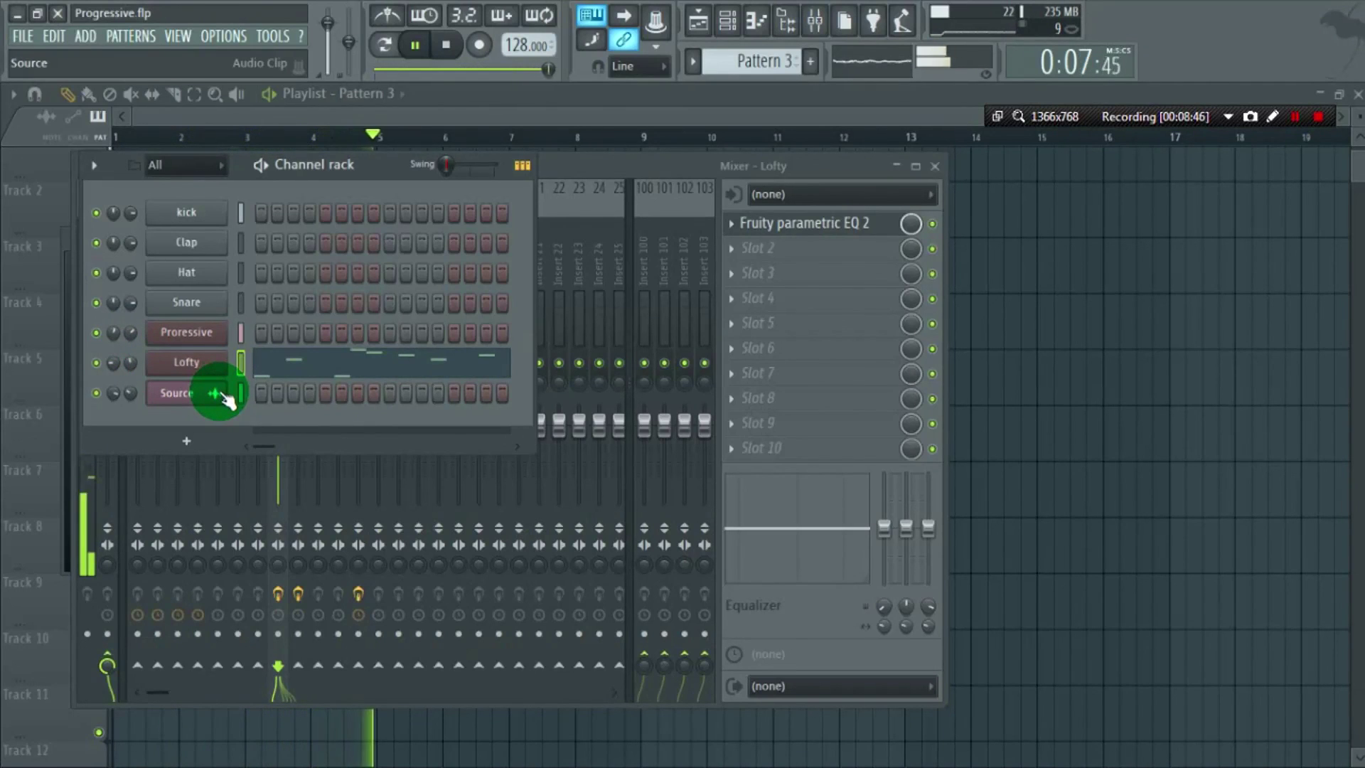
- Return to the playlist arrangement, play it from Track 1 down, and stop playback
left_click(673, 117)
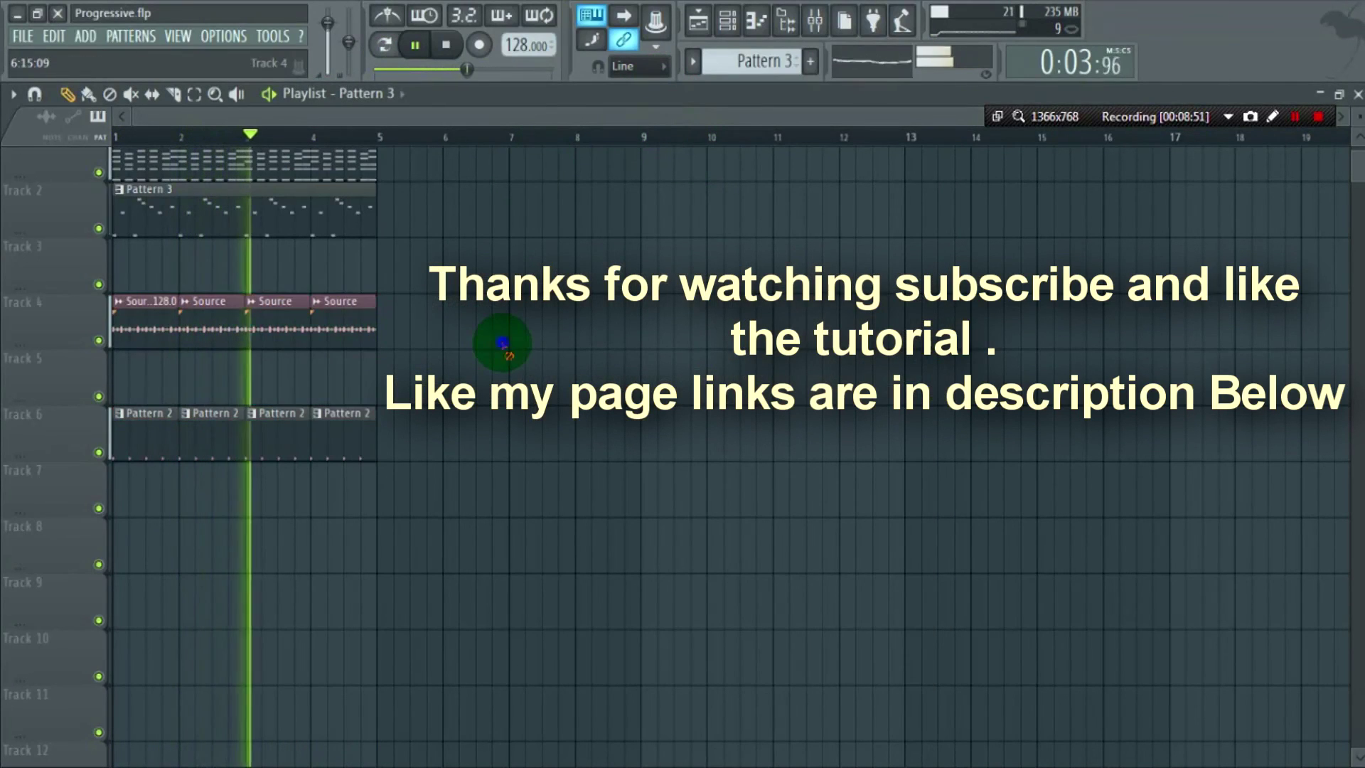
left_click_drag(1357, 172, 1356, 155)
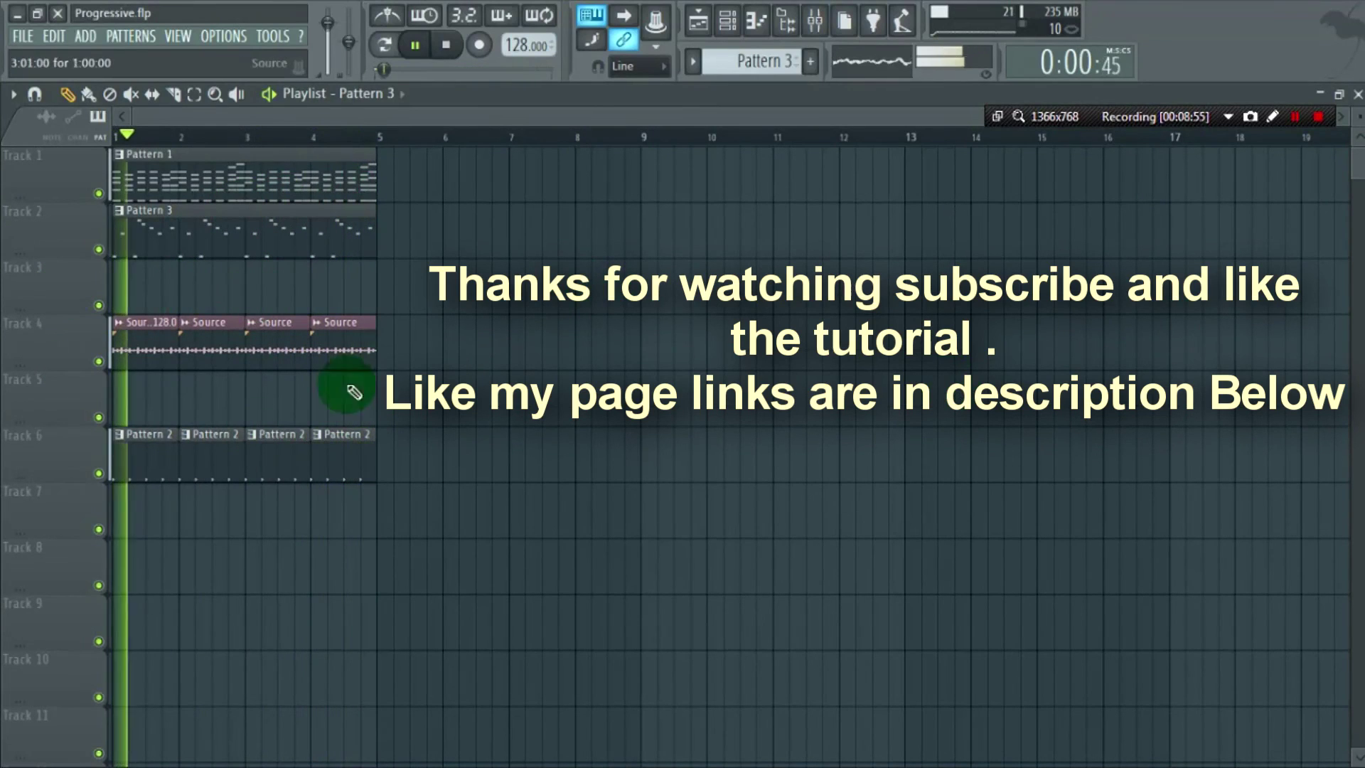
left_click(448, 45)
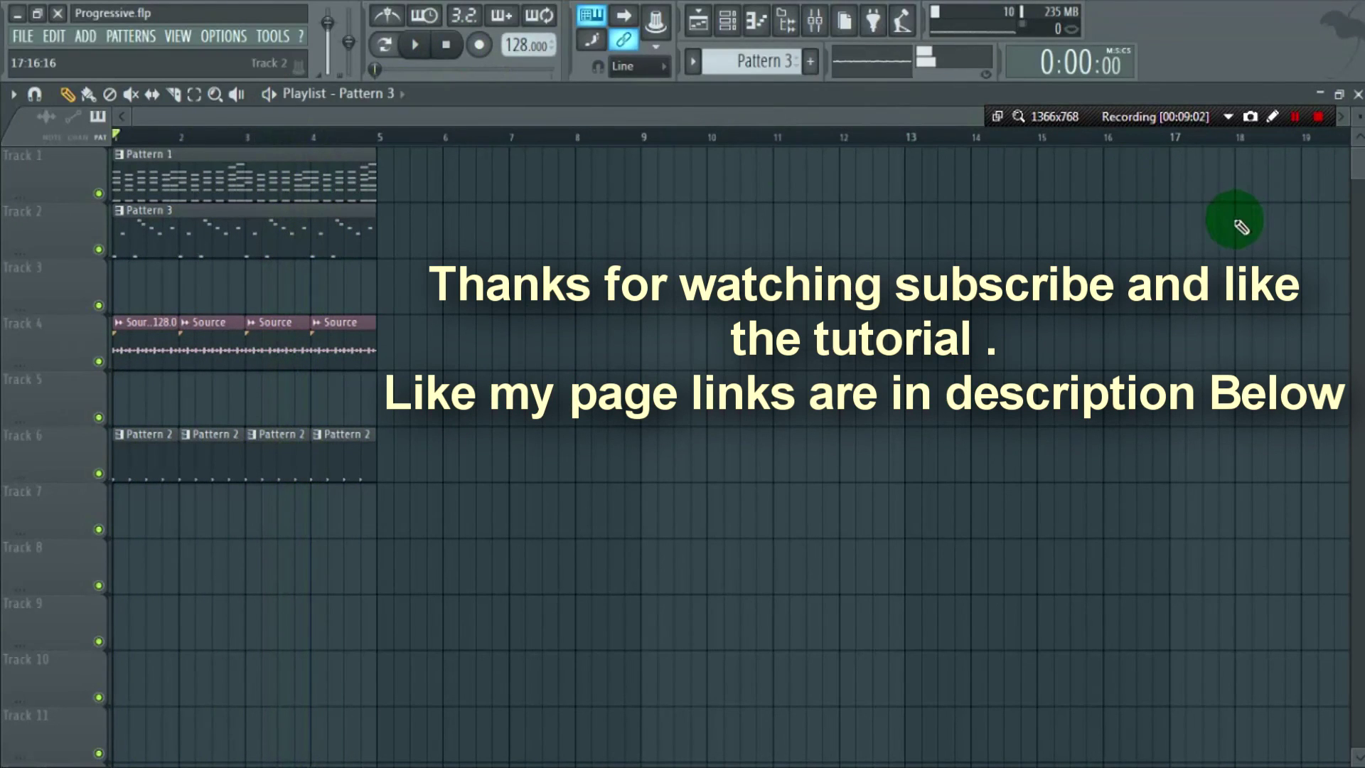